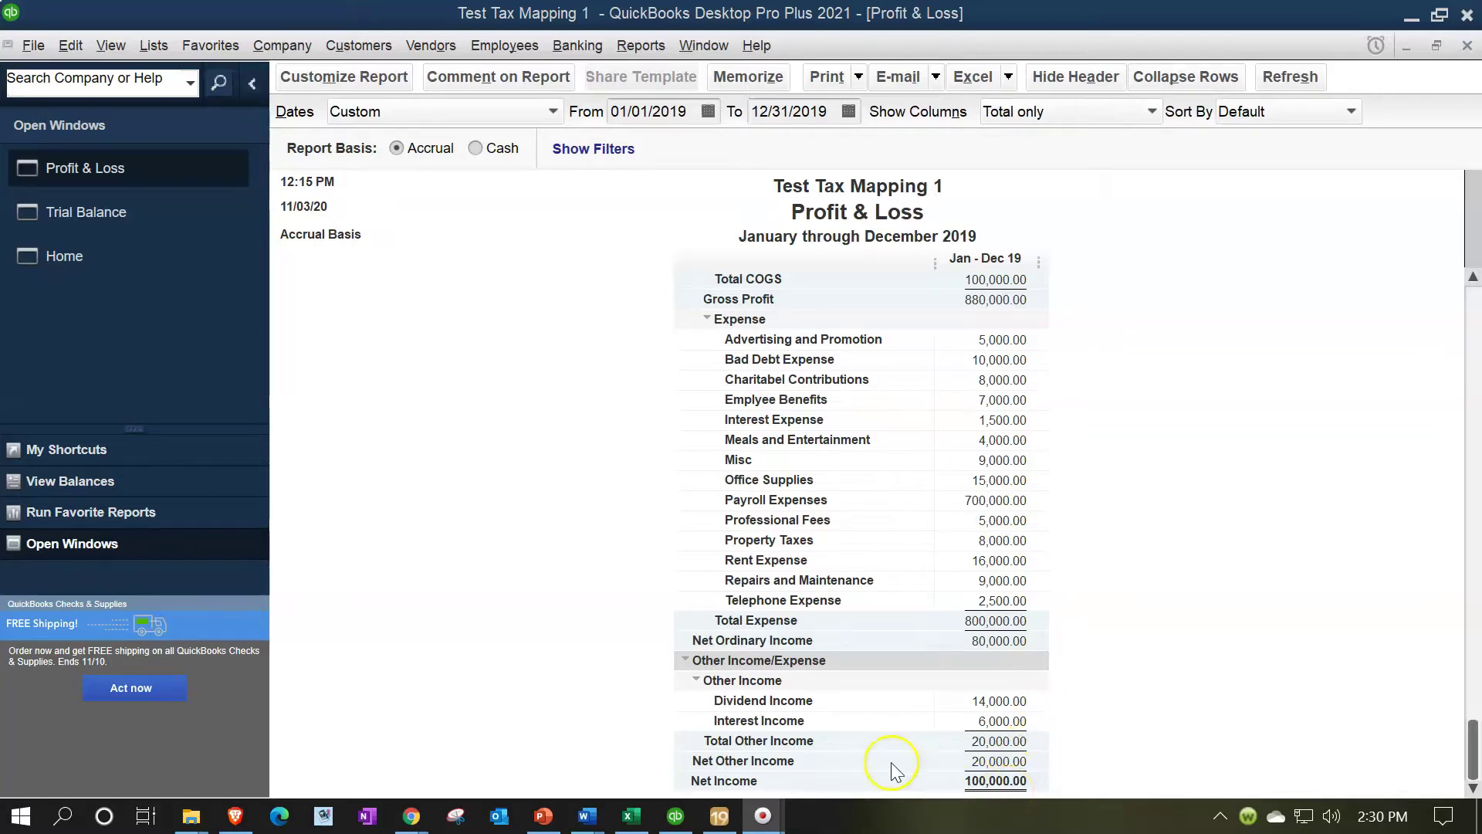
# Scroll Lacerte's Schedule C to line 31's 116,582 net profit and compare it with QuickBooks' 100,000 net income.
pyautogui.click(718, 816)
pyautogui.scroll(5, 602, 644)
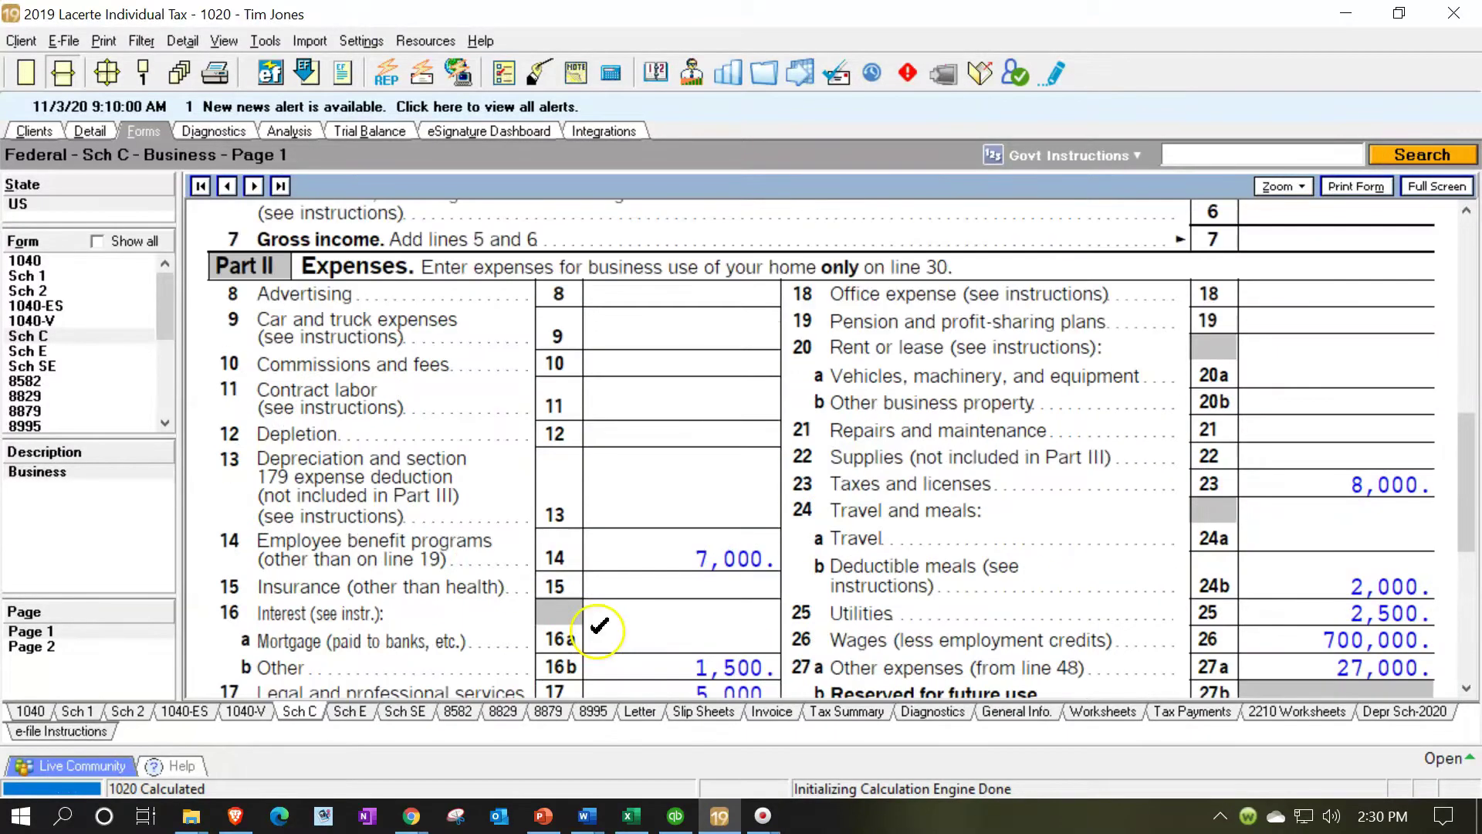
pyautogui.scroll(-2, 473, 424)
pyautogui.scroll(-3, 472, 432)
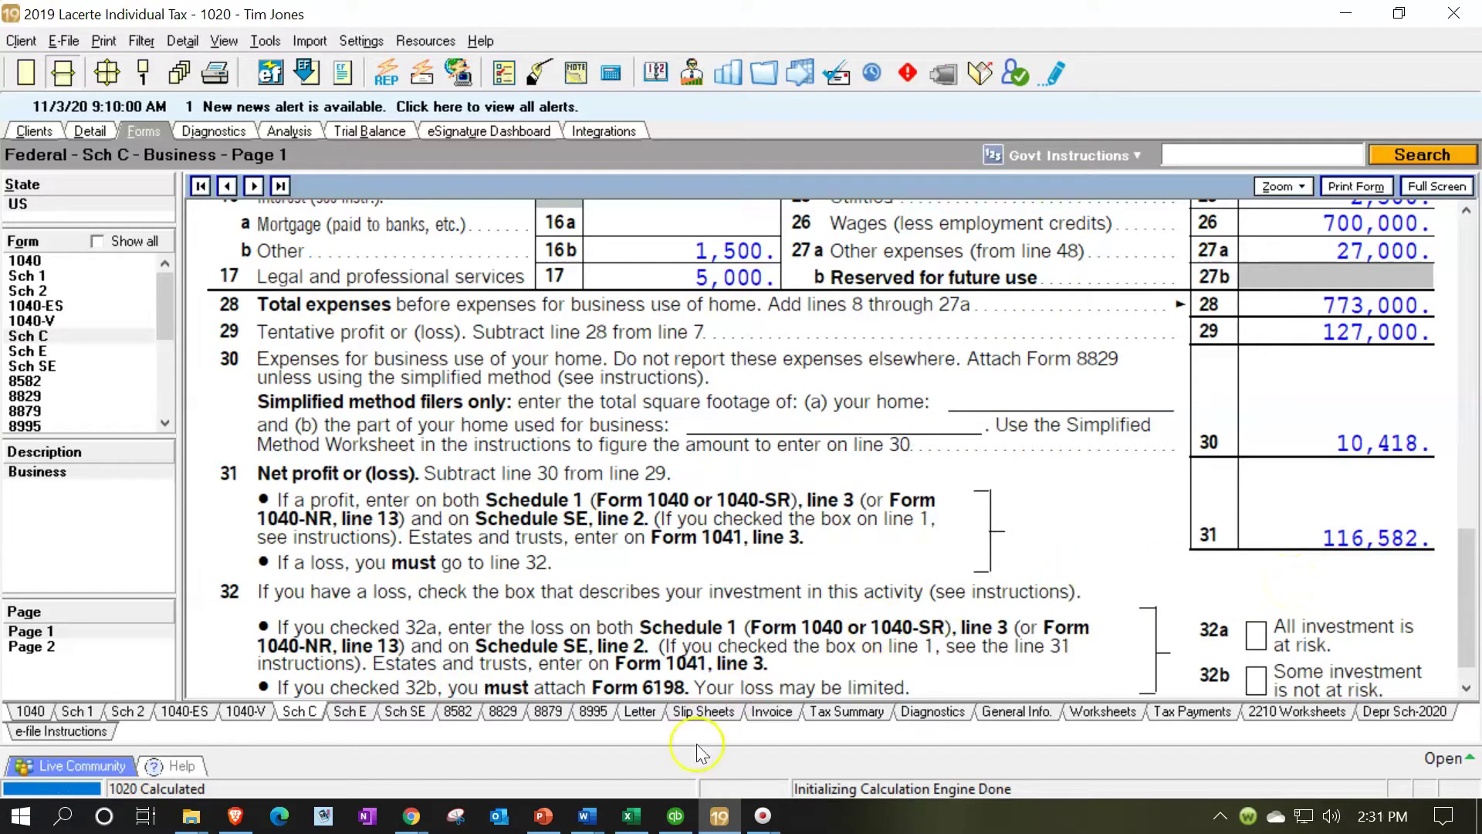
pyautogui.click(677, 815)
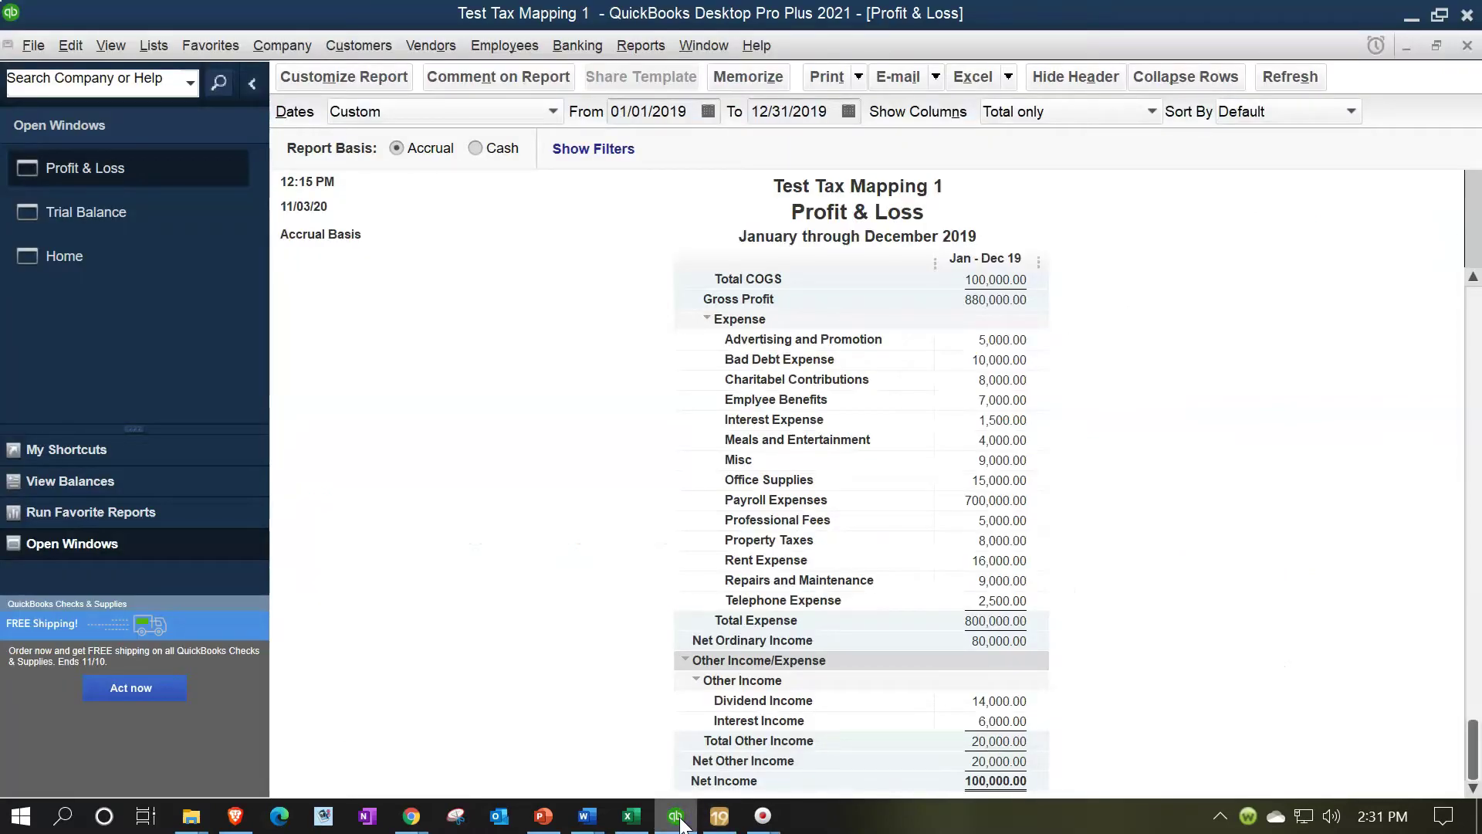
pyautogui.click(677, 817)
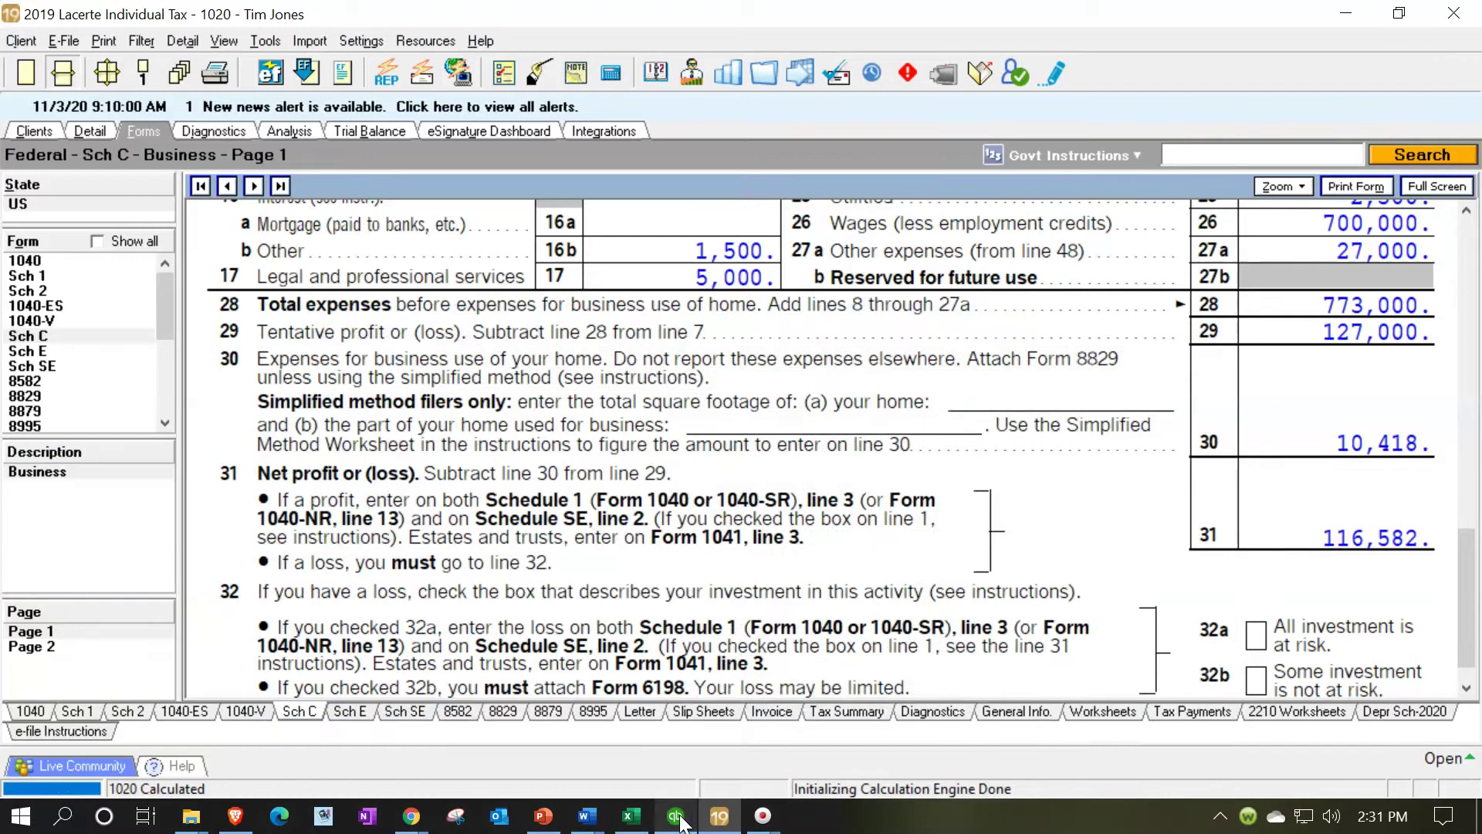
pyautogui.click(632, 815)
pyautogui.click(597, 477)
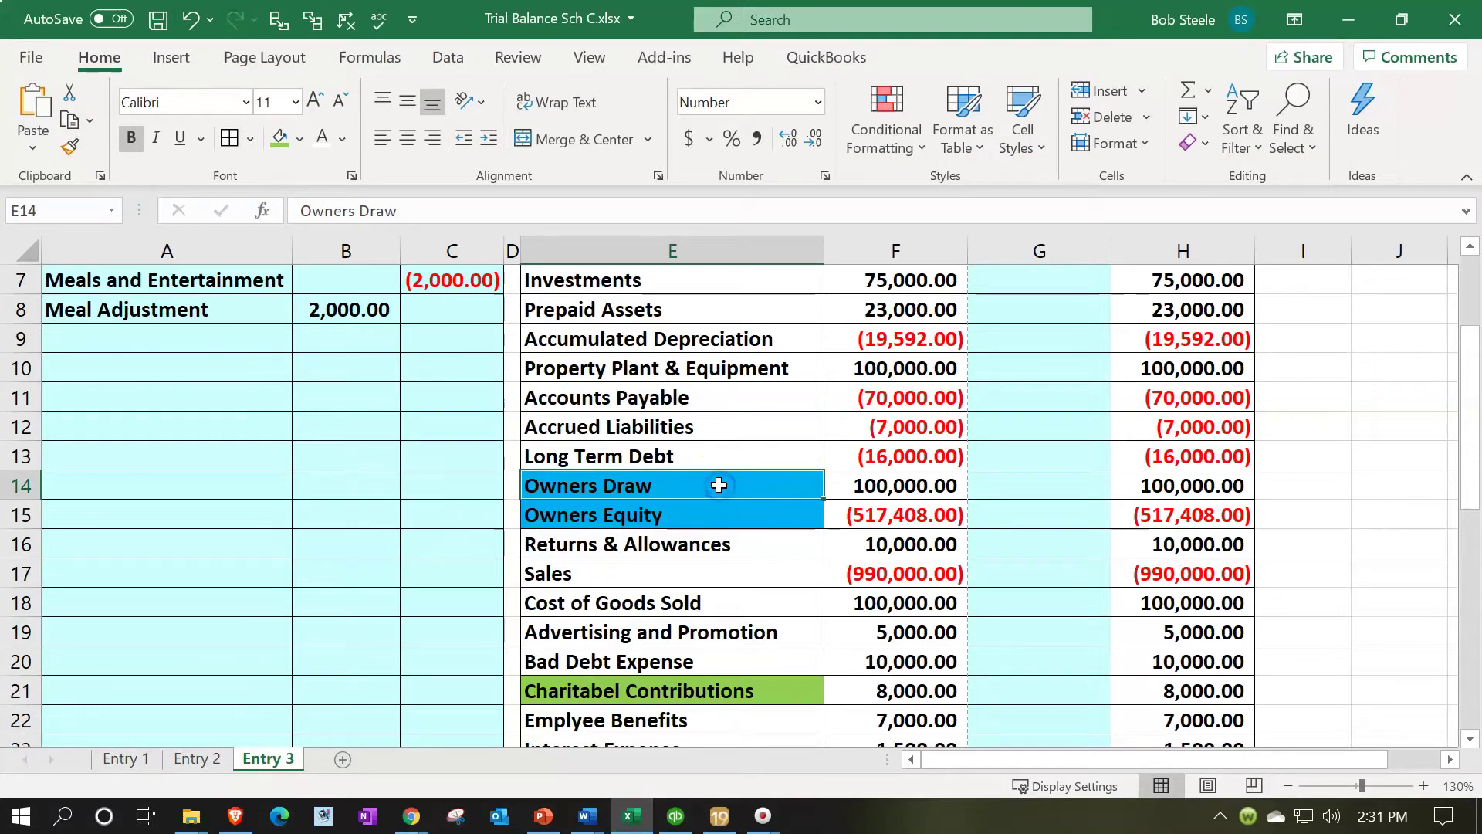
pyautogui.scroll(-3, 716, 485)
pyautogui.scroll(-4, 719, 485)
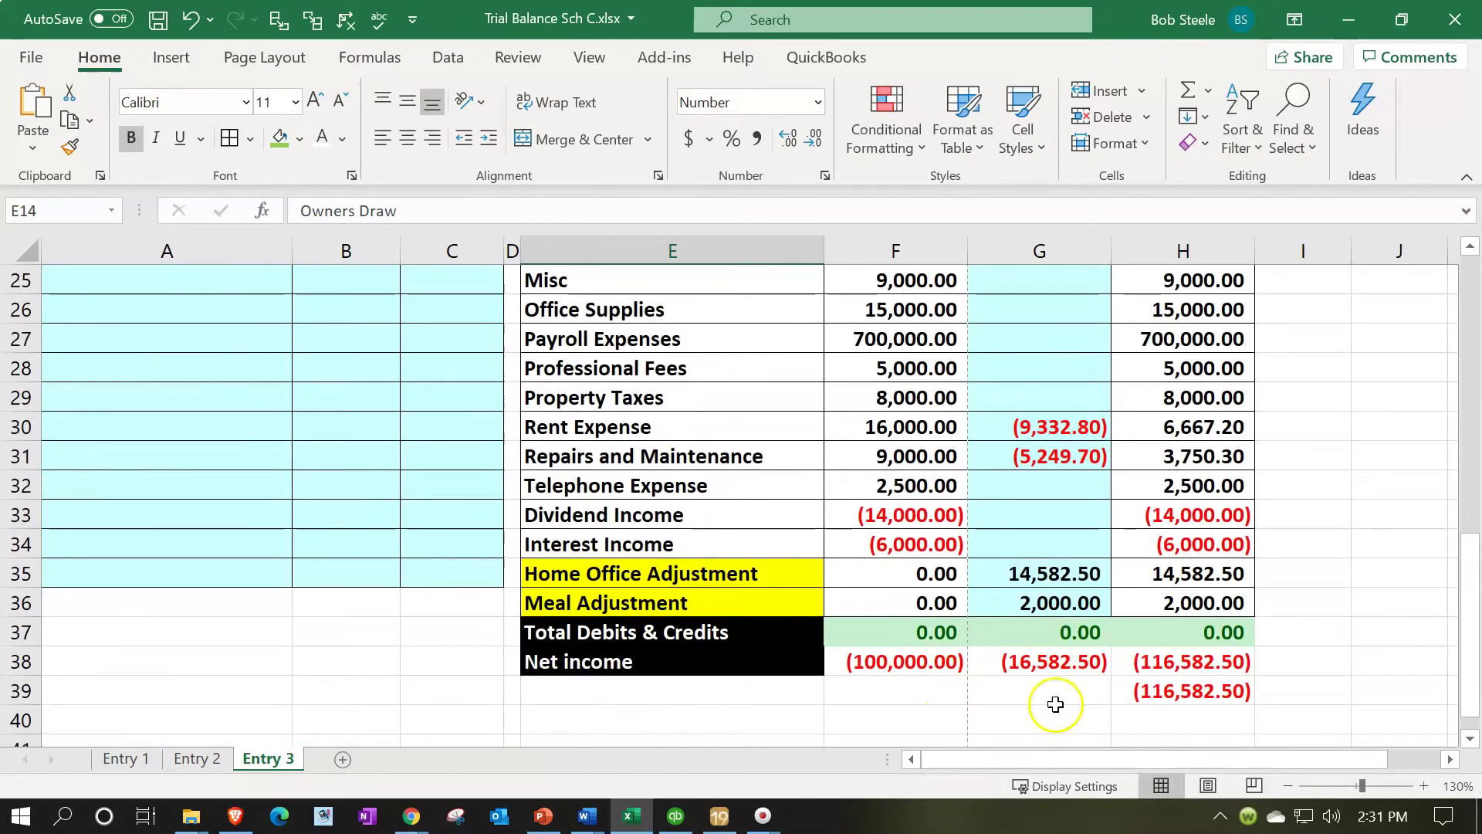
pyautogui.click(1175, 665)
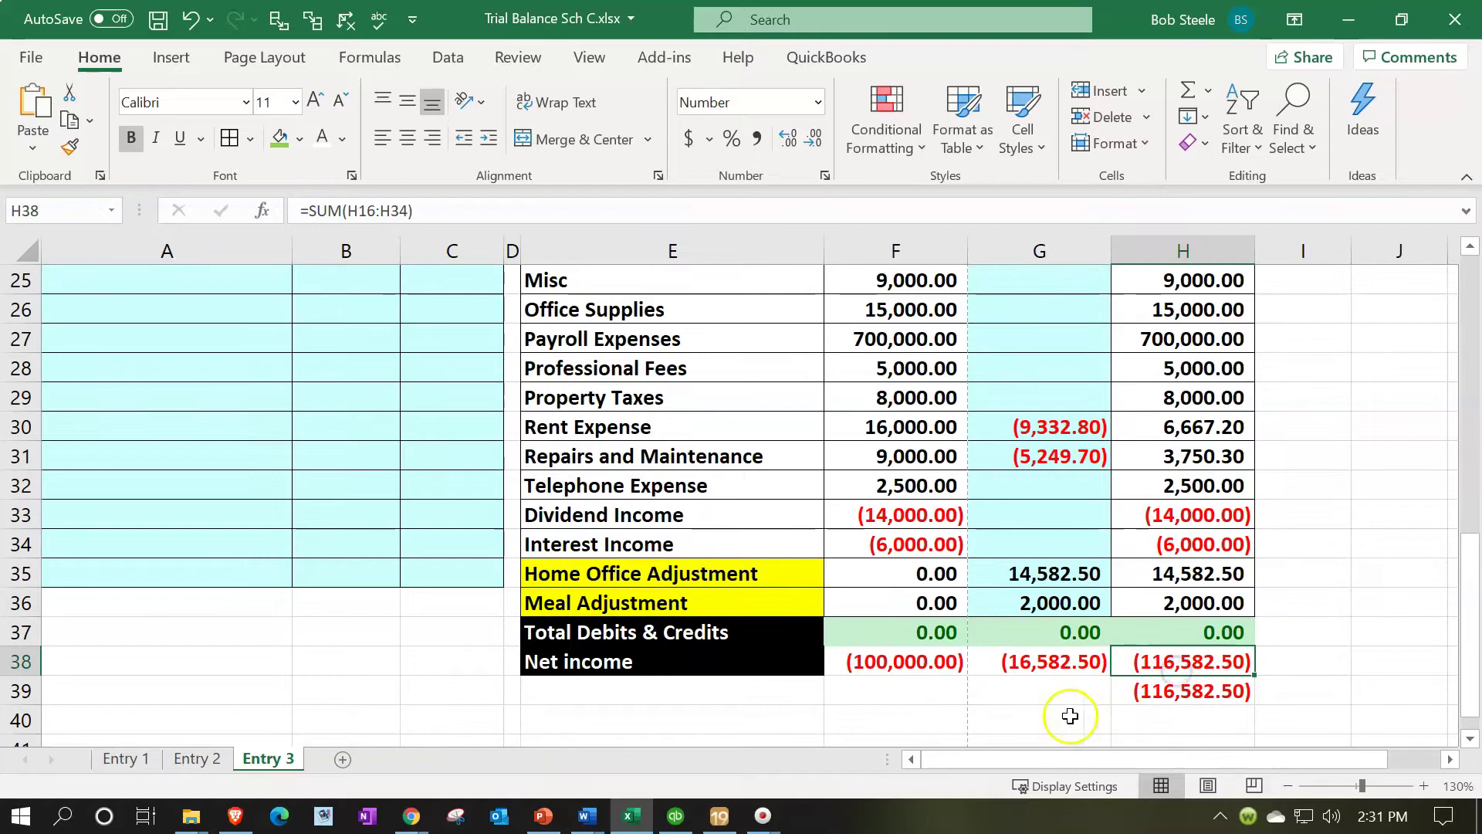
pyautogui.click(722, 820)
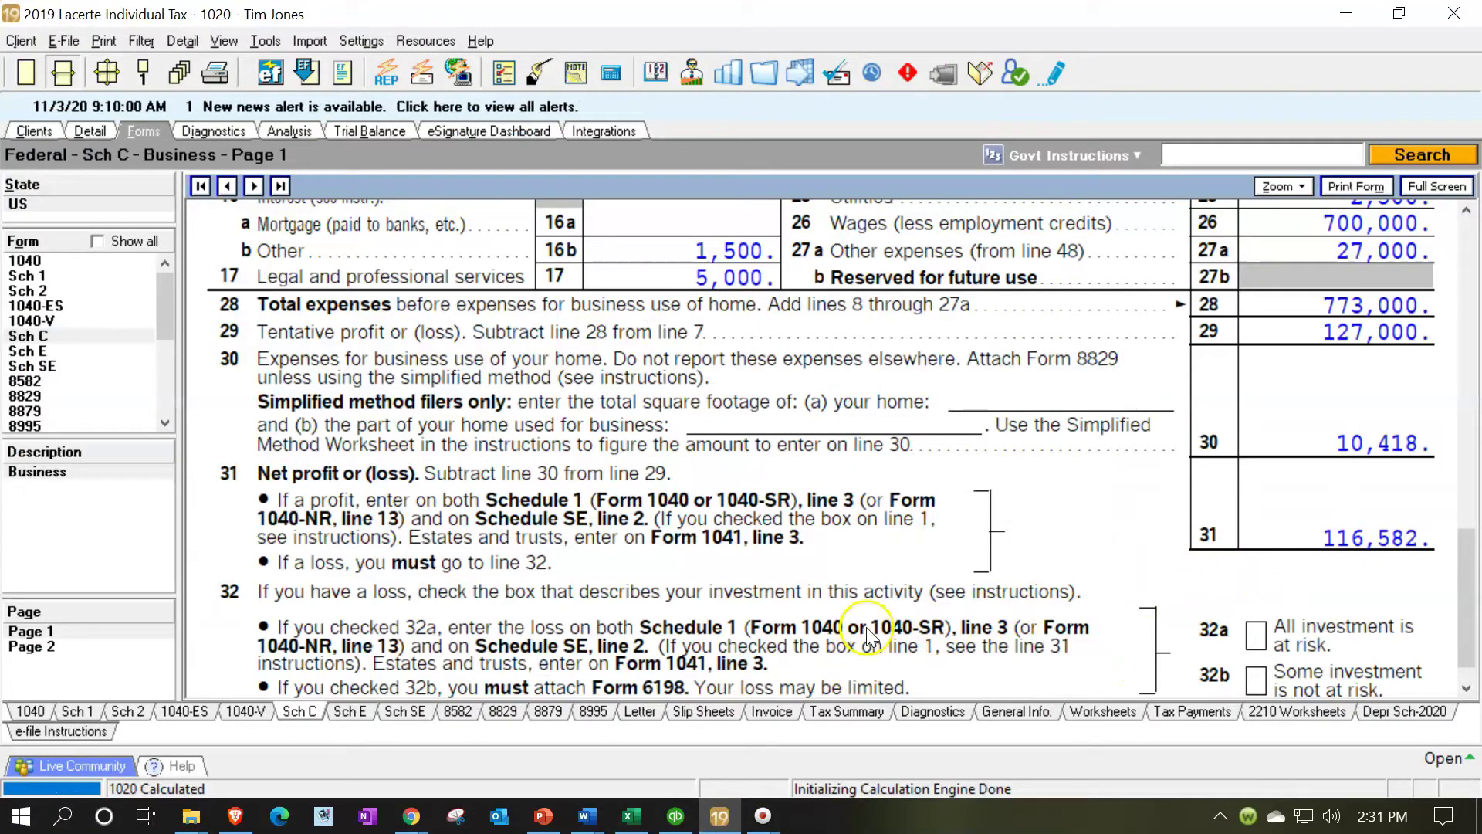
pyautogui.scroll(3, 869, 587)
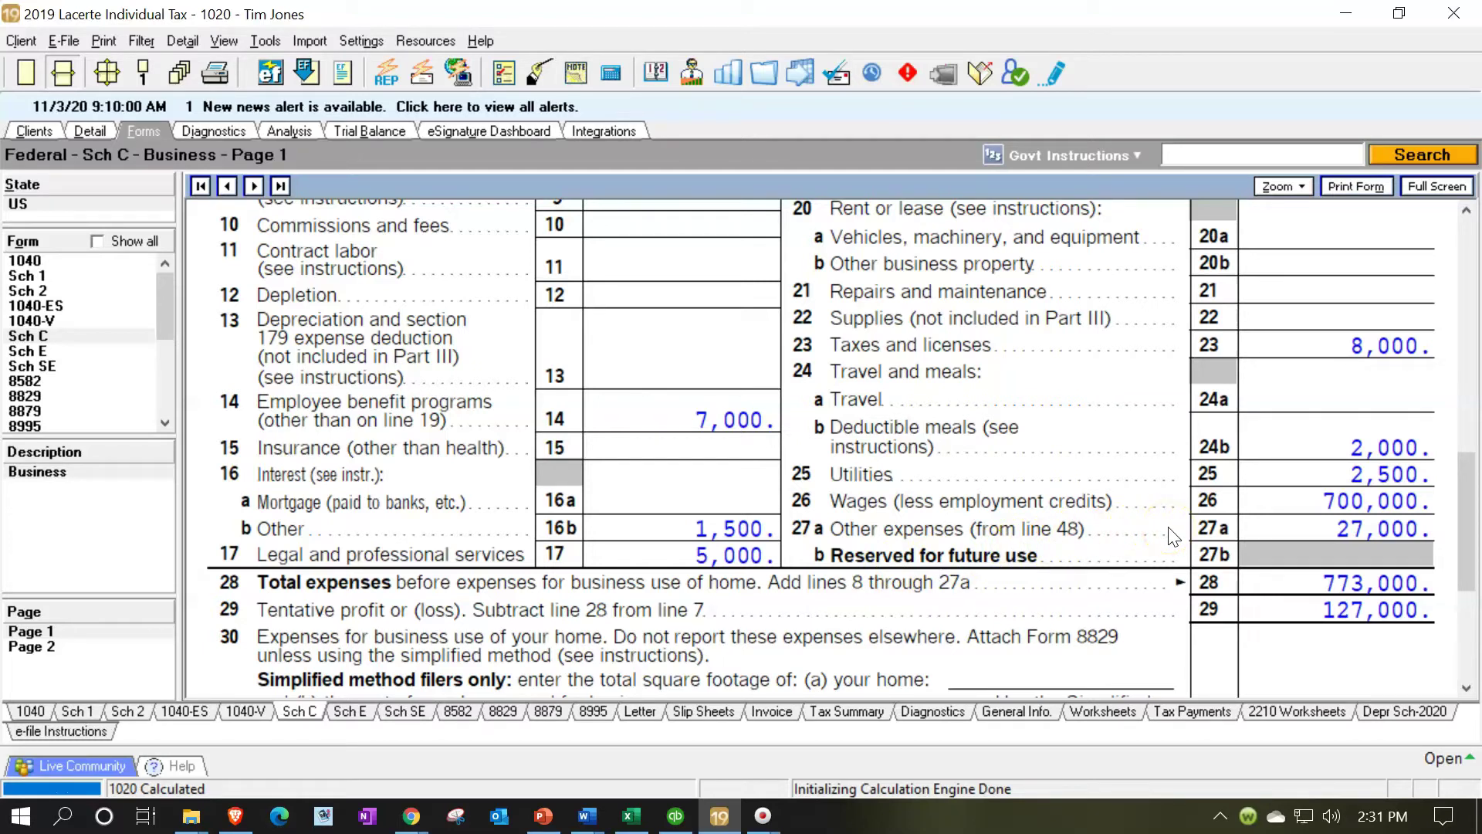
# Review tax line assignments (Payroll Expenses to Total Wages, 700,000) against QuickBooks' $100,000 net income.
pyautogui.click(381, 137)
pyautogui.click(284, 112)
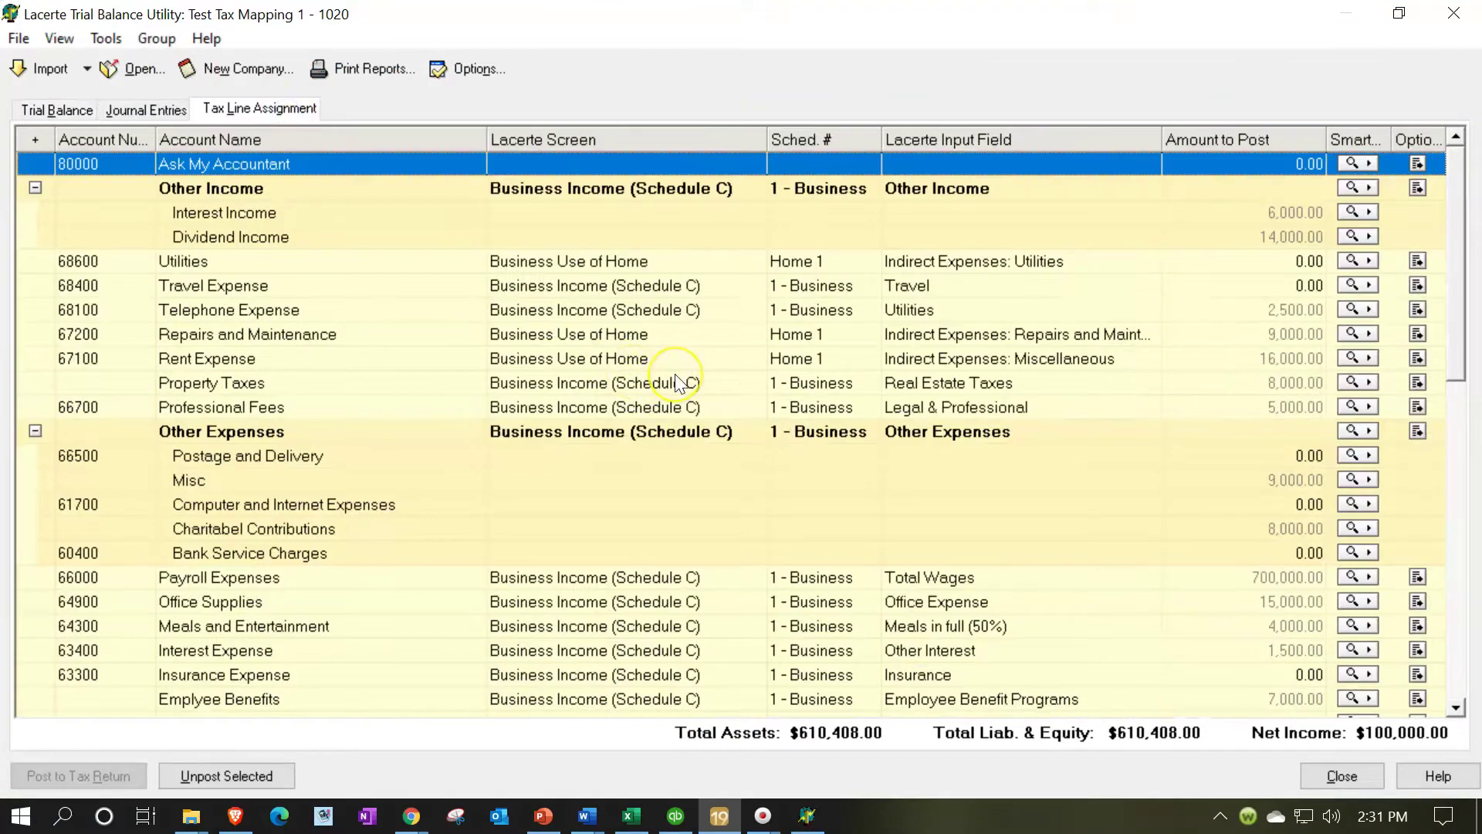
pyautogui.scroll(-3, 671, 378)
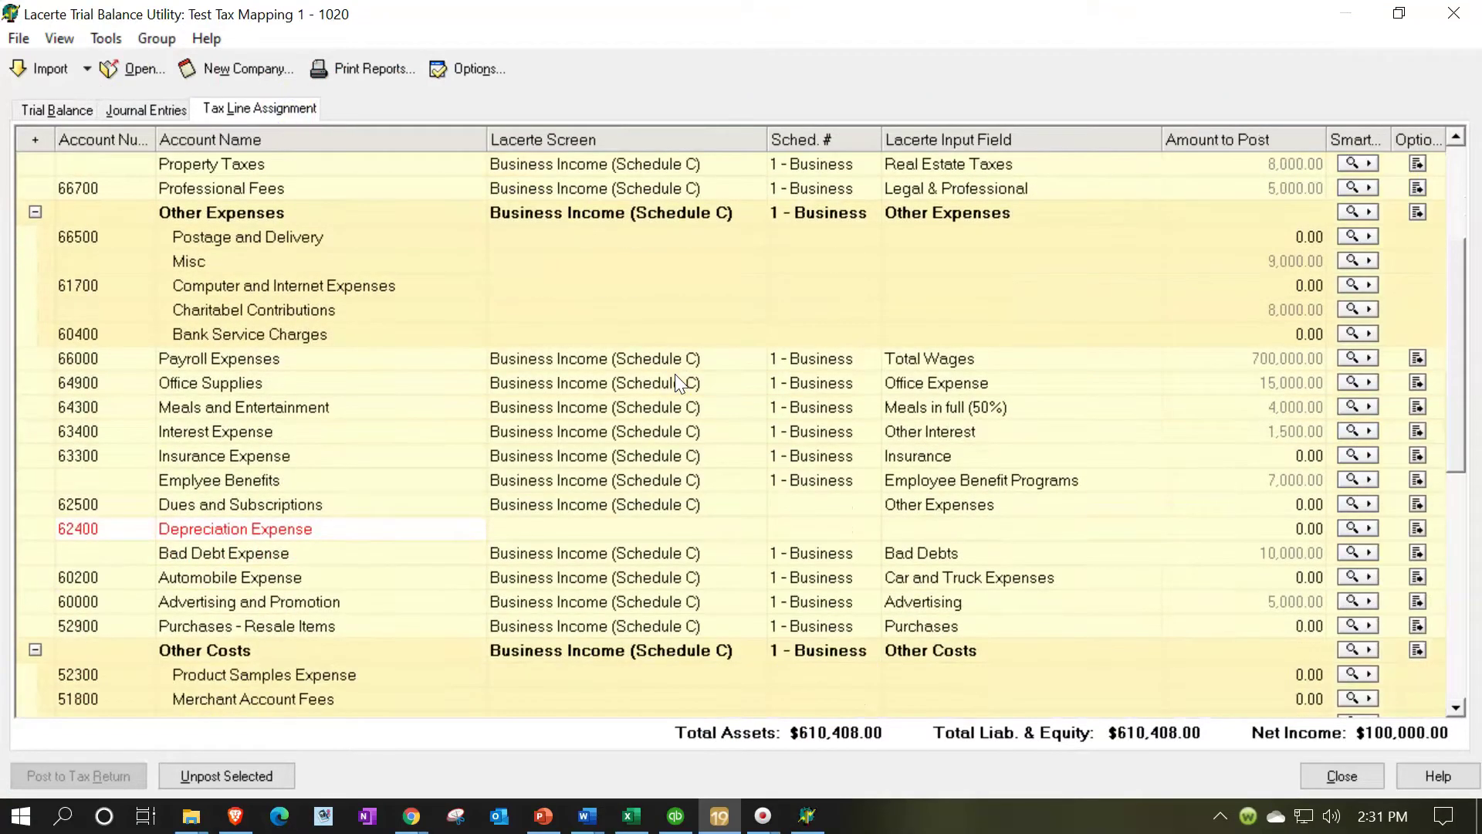
pyautogui.scroll(2, 675, 374)
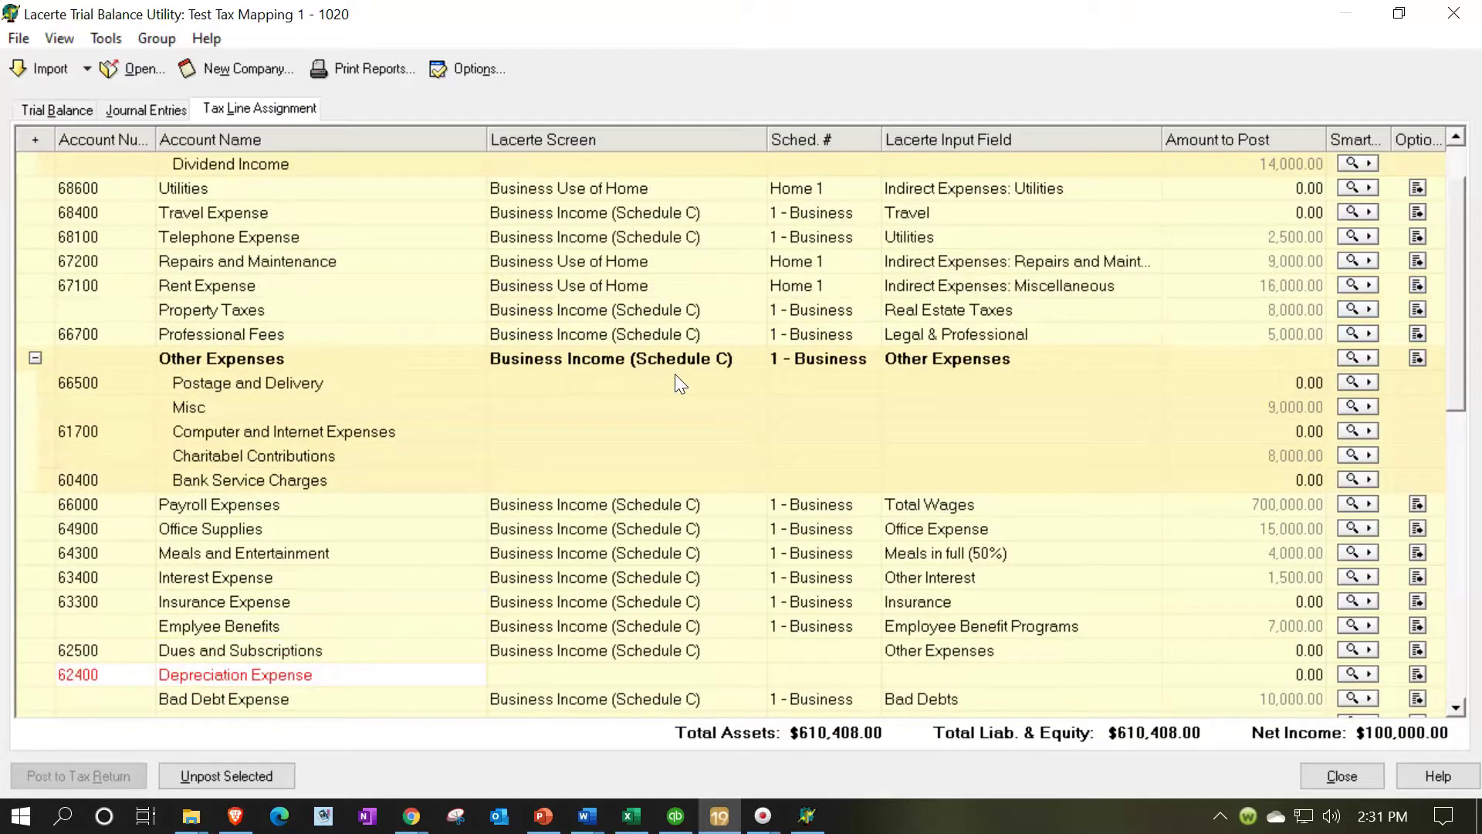
pyautogui.scroll(-2, 335, 321)
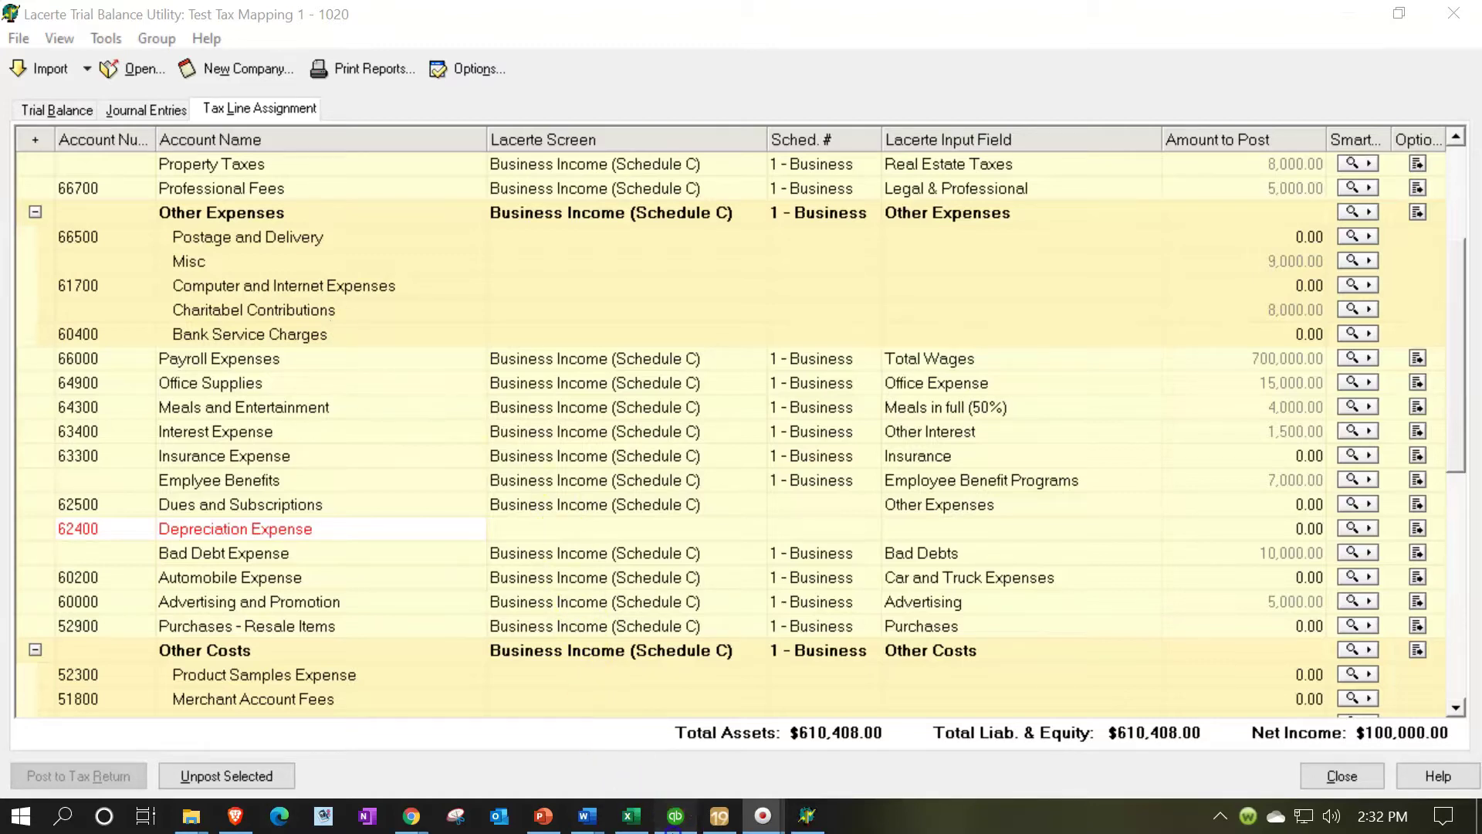
pyautogui.click(668, 824)
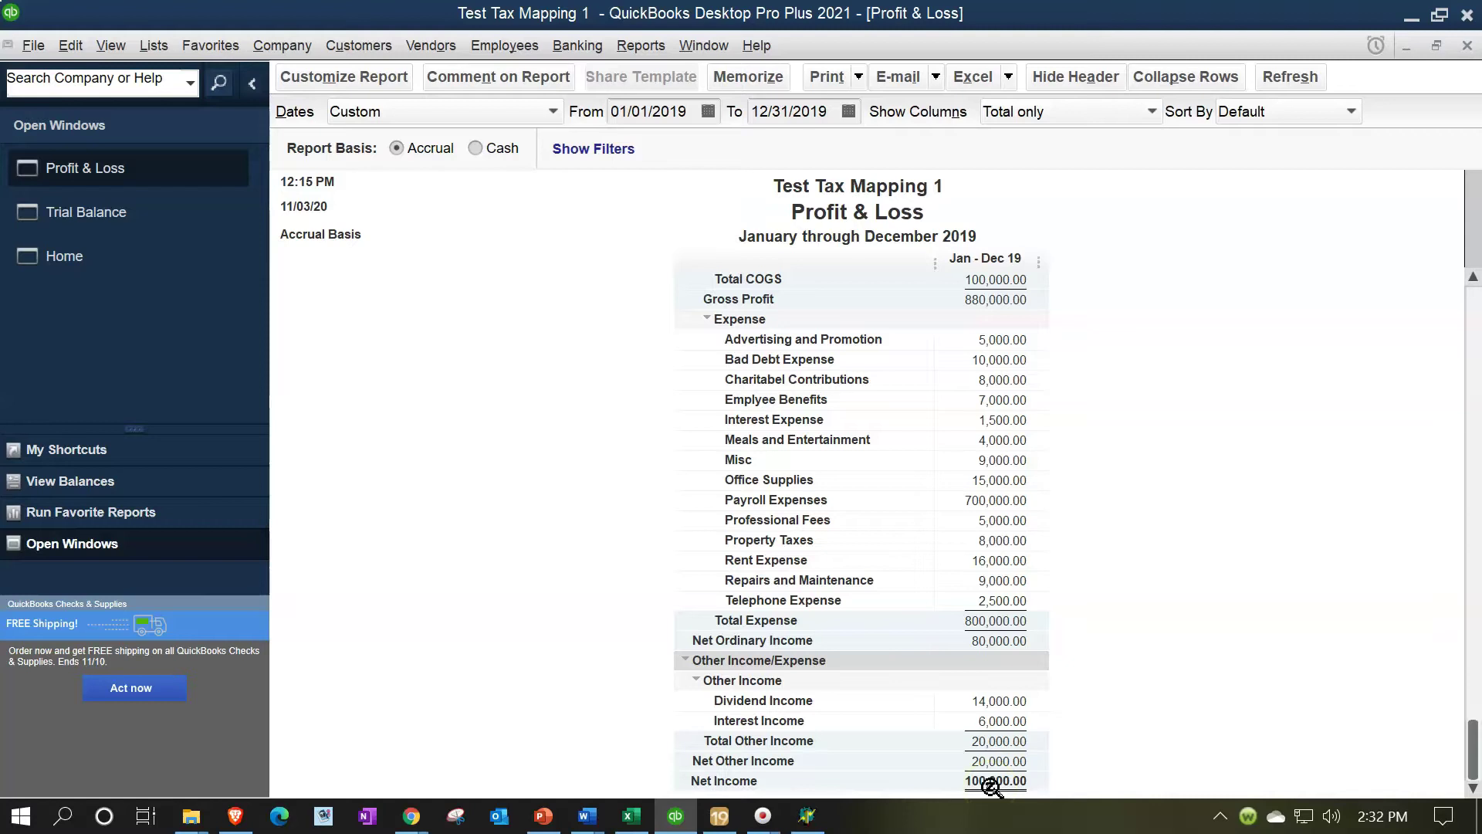
pyautogui.click(1406, 16)
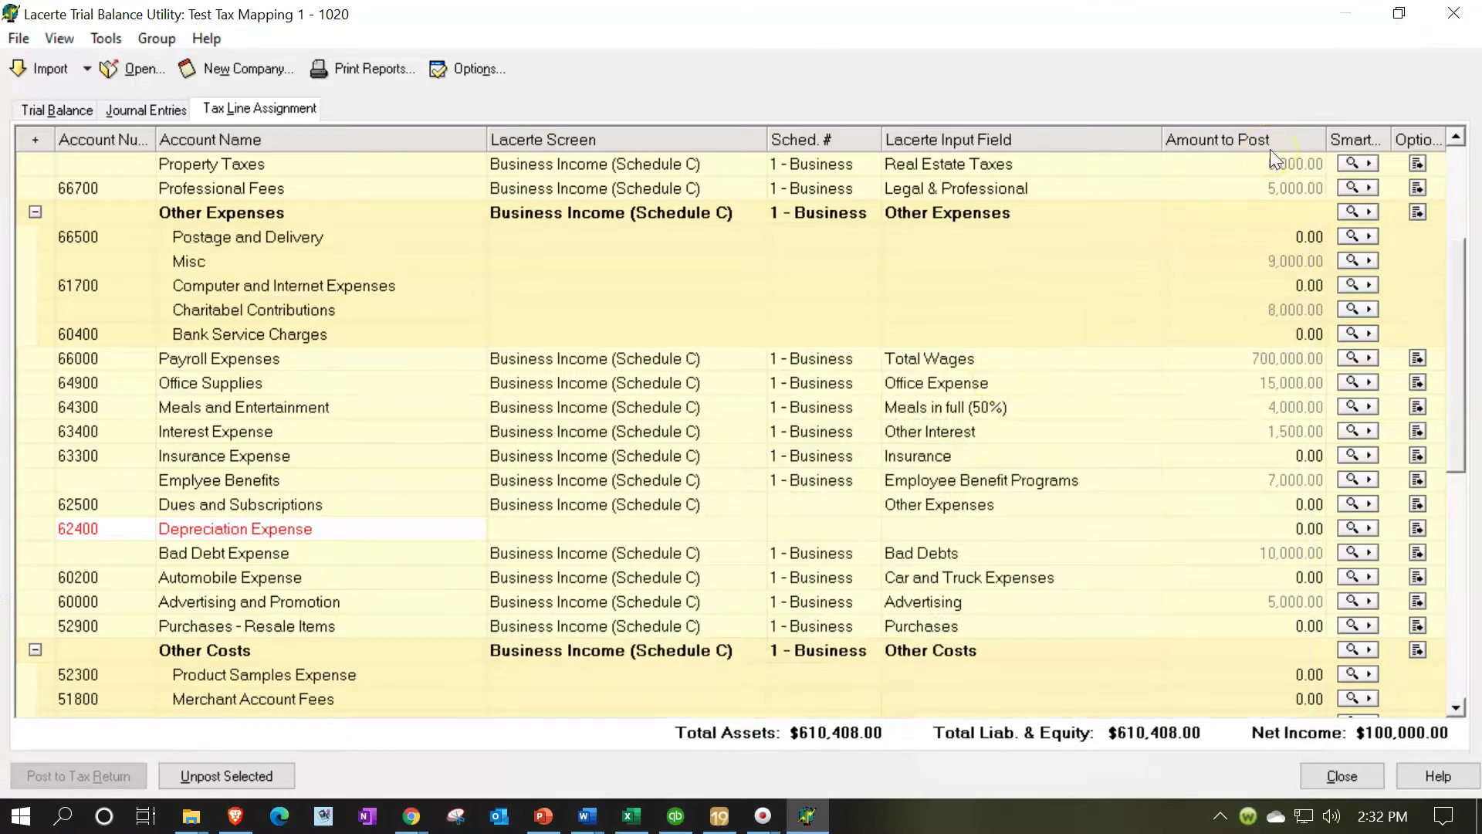
# Close the Trial Balance Utility and show Schedule C page 2 Part V: Bad Debts 10,000, Charitabel Contributions 8,000, Misc 9,000.
pyautogui.hotkey('alt', 'F4')
pyautogui.scroll(-5, 846, 398)
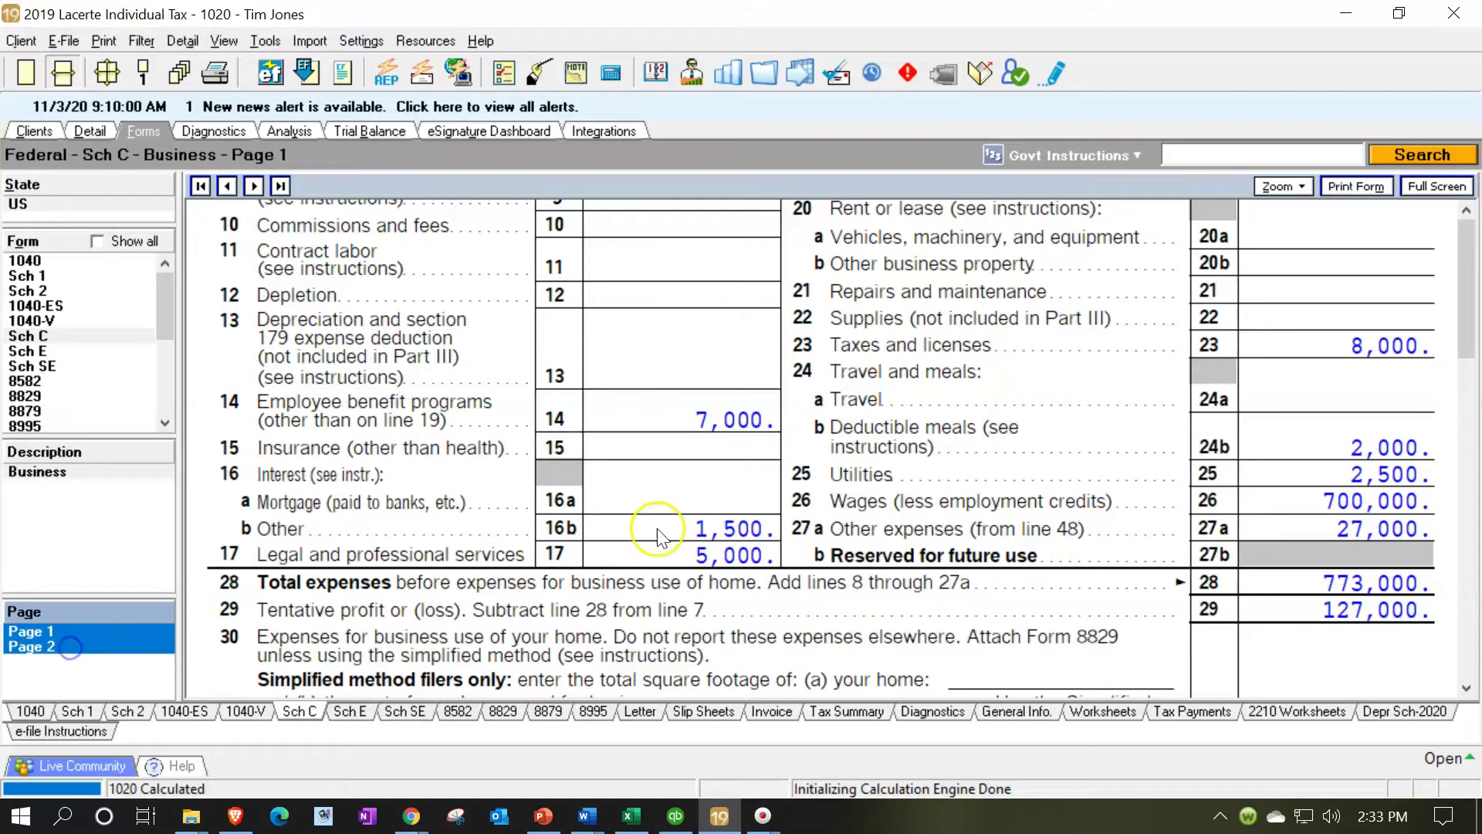
pyautogui.click(32, 646)
pyautogui.scroll(-10, 818, 500)
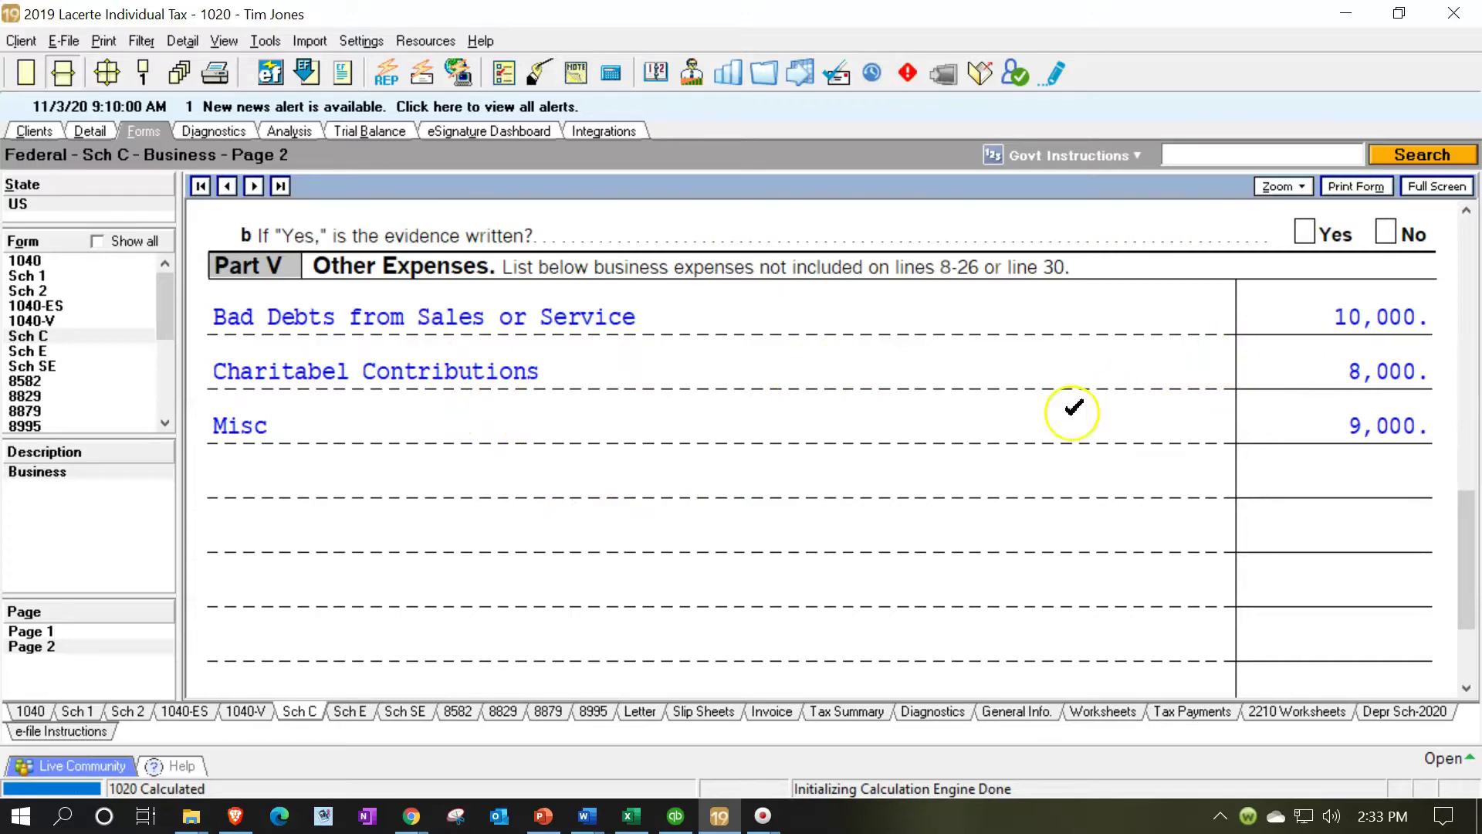
# Switch to the Excel workbook and locate the 8,000 Charitabel Contributions amount in F21.
pyautogui.click(631, 815)
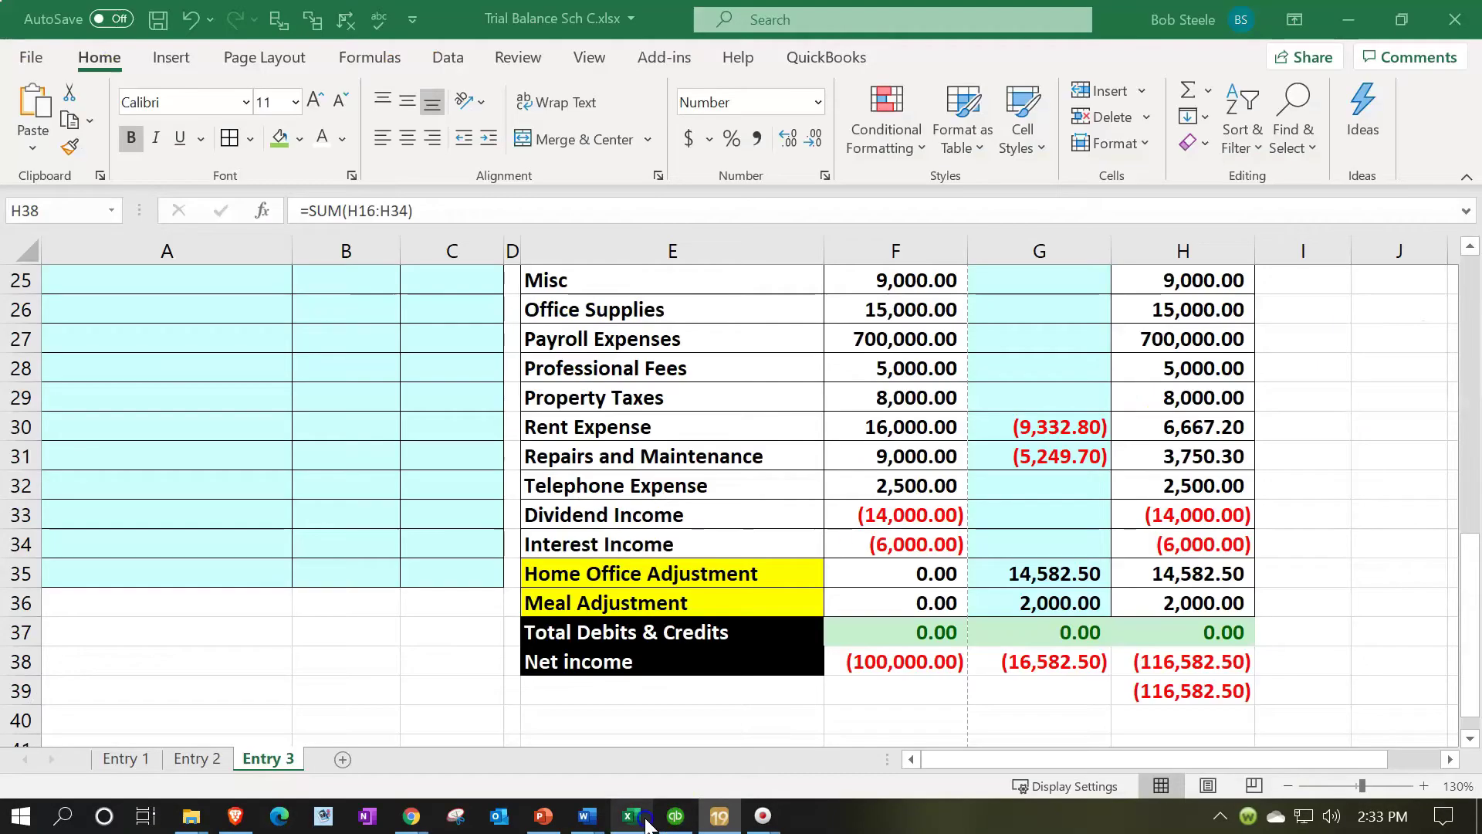
pyautogui.click(348, 478)
pyautogui.scroll(5, 346, 475)
pyautogui.scroll(-2, 346, 475)
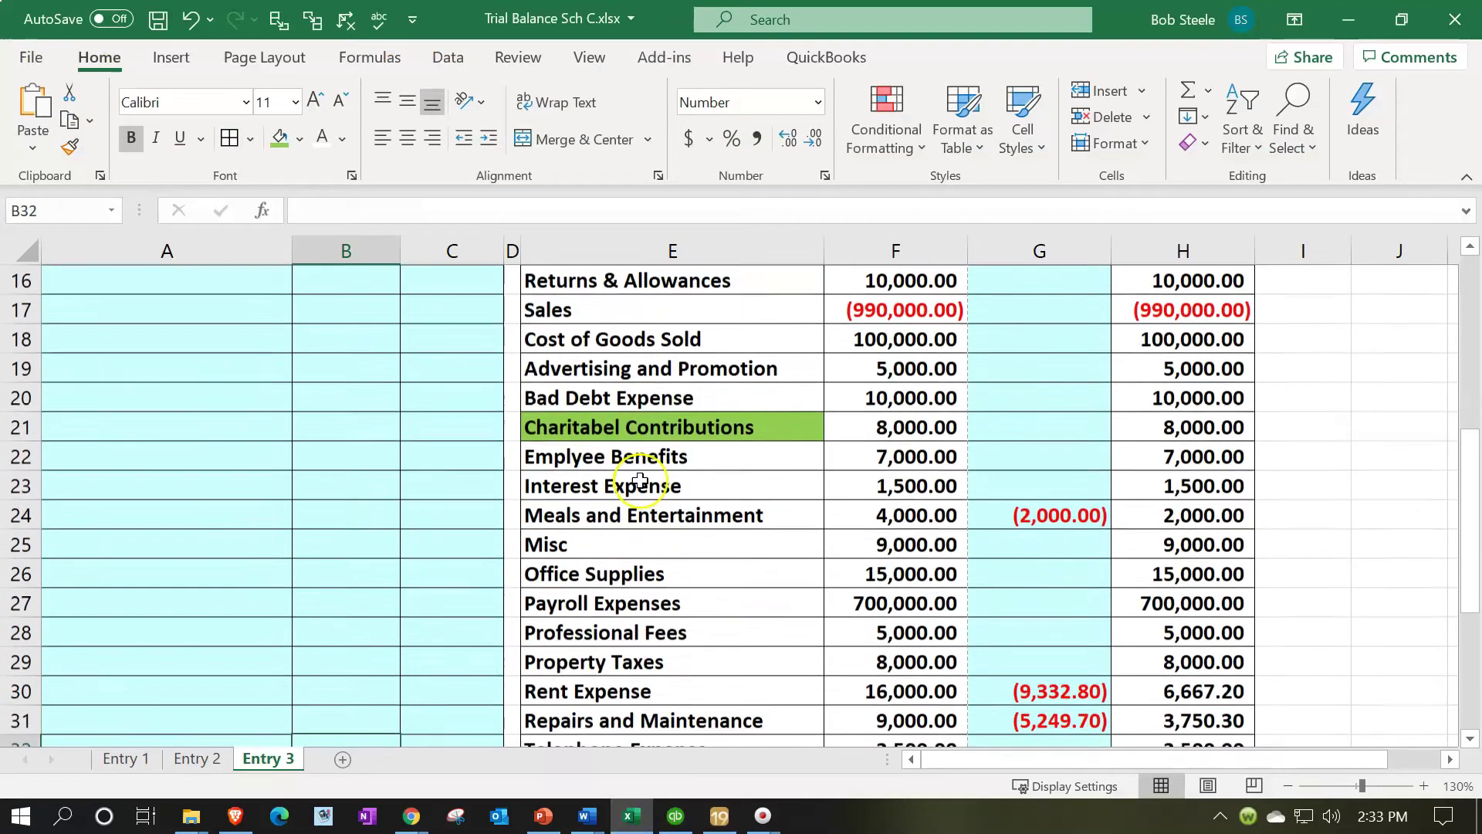
pyautogui.click(862, 424)
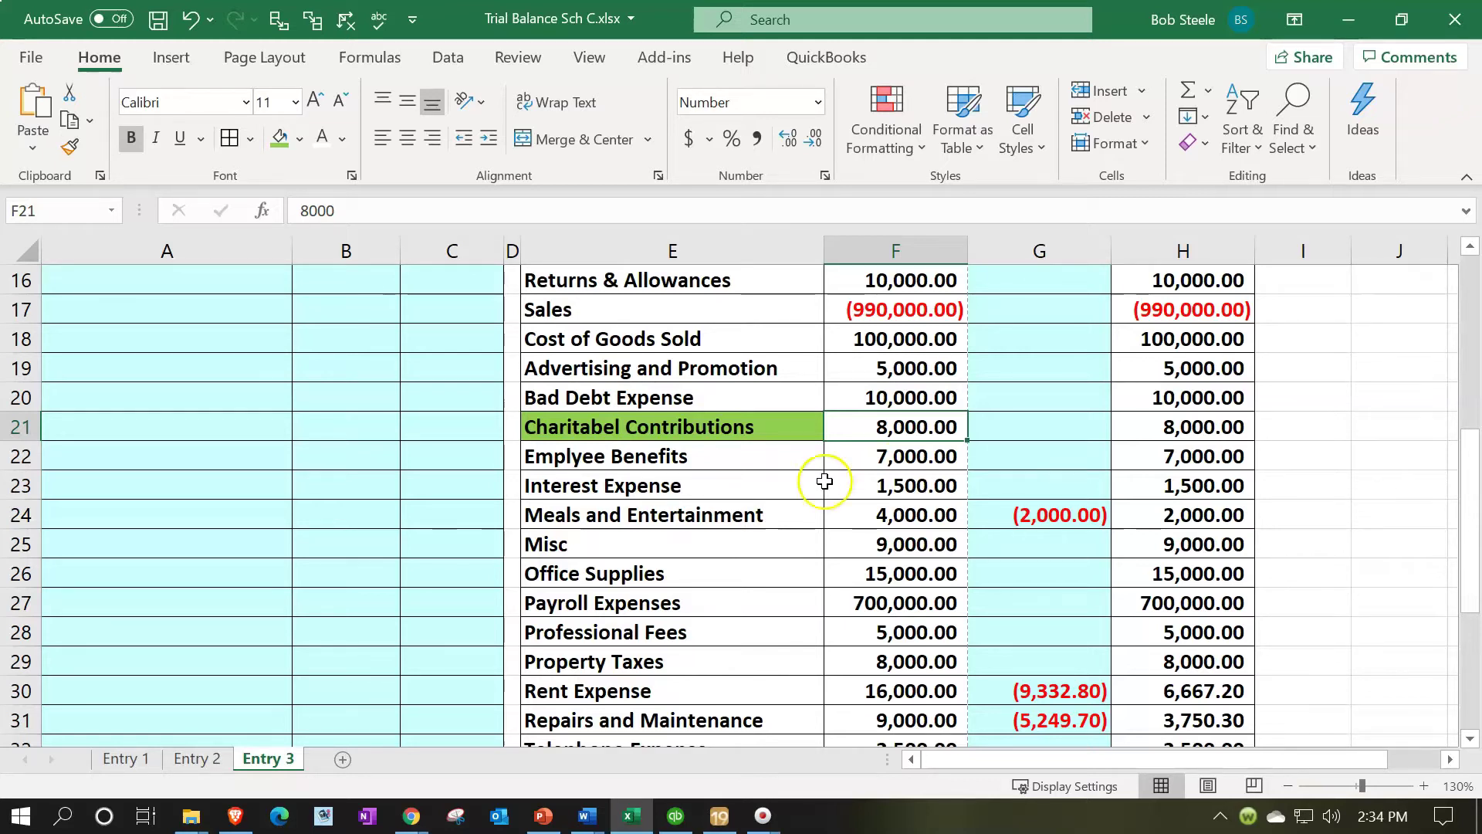
pyautogui.scroll(3, 640, 512)
# Enter =E21 in A10 to label the adjustment Charitabel Contributions.
pyautogui.click(214, 369)
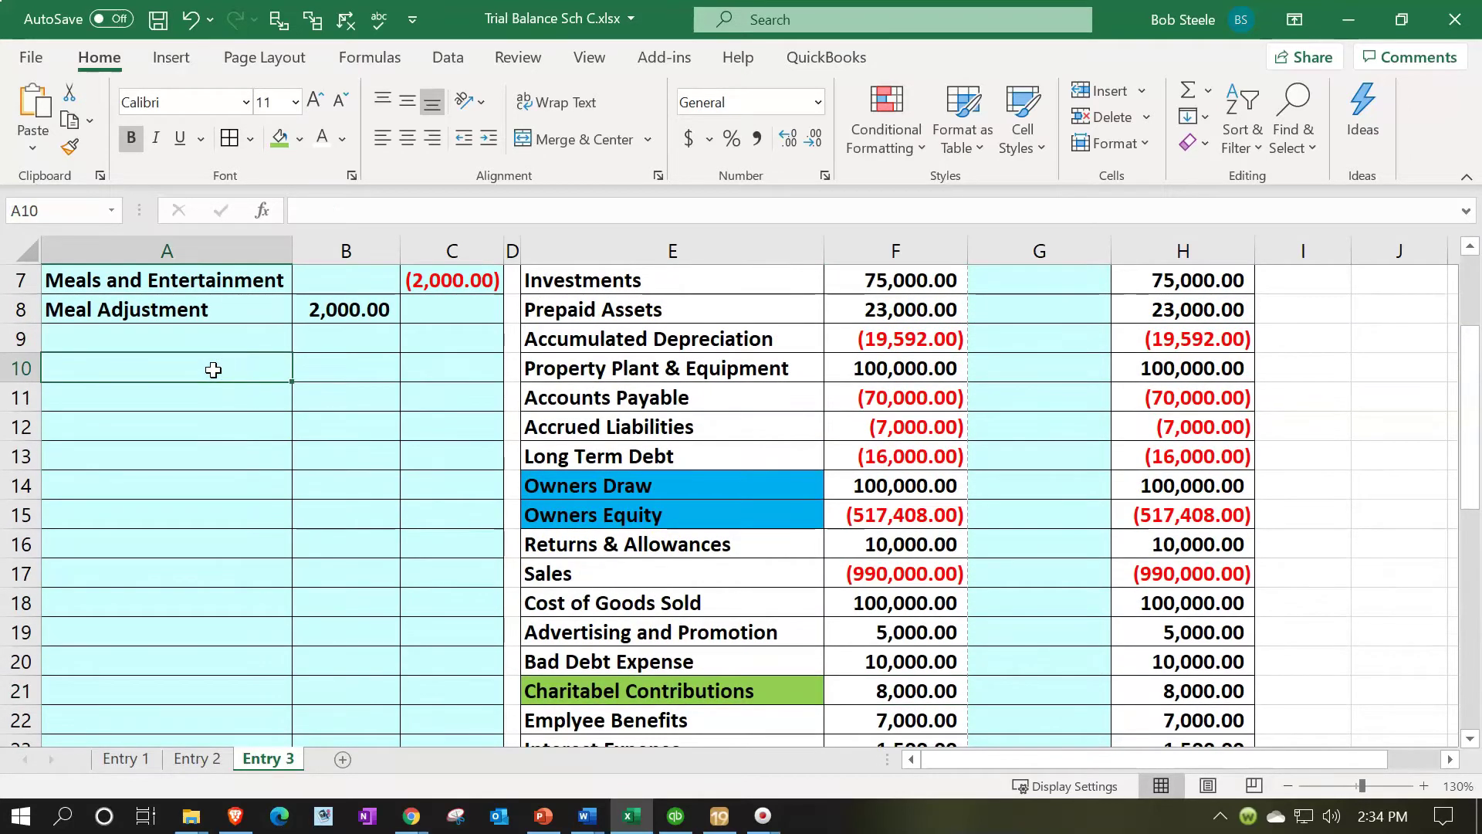
pyautogui.write('=')
pyautogui.press('Down')
pyautogui.press('Down')
pyautogui.press('Down')
pyautogui.press('Down')
pyautogui.press('Down')
pyautogui.press('Down')
pyautogui.press('Down')
pyautogui.press('Down')
pyautogui.press('Down')
pyautogui.press('Down')
pyautogui.press('Down')
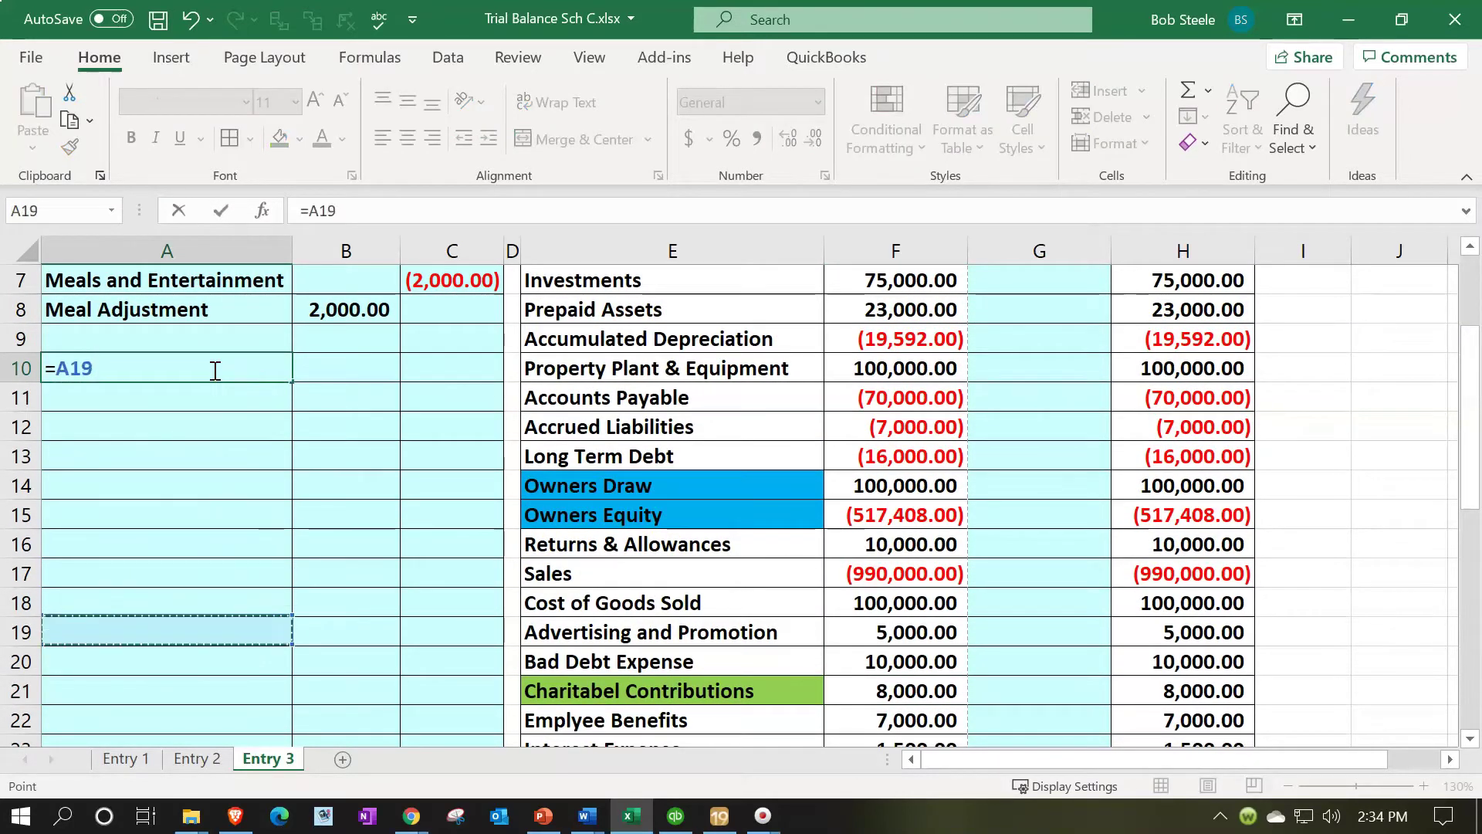
pyautogui.press('Right')
pyautogui.press('Right')
pyautogui.press('Right')
# Enter =-F21 in C10 for a (8,000.00) credit.
pyautogui.press('Right')
pyautogui.press('Return')
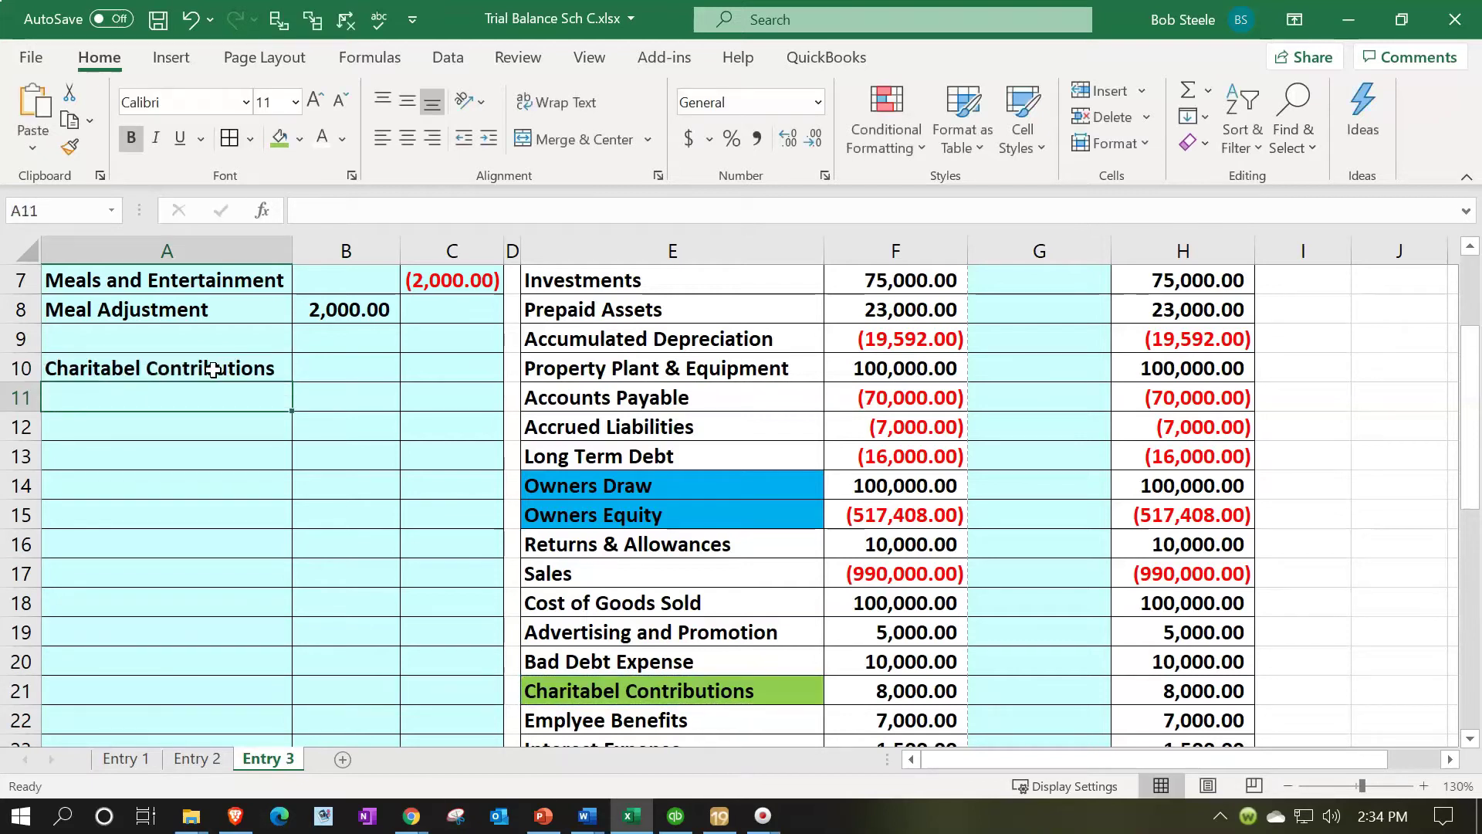
pyautogui.press('Right')
pyautogui.press('Right')
pyautogui.press('Up')
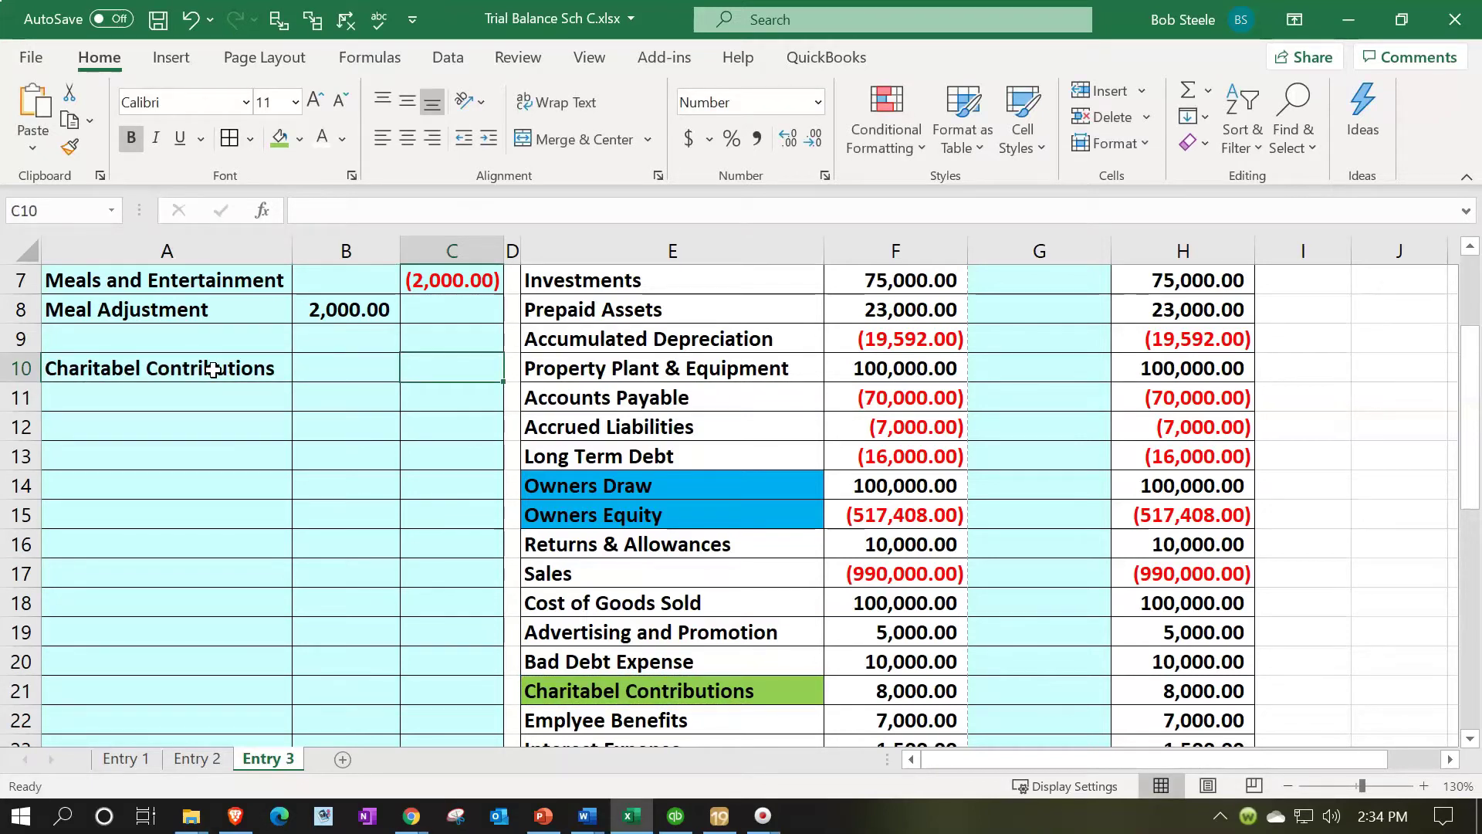
pyautogui.write('-')
pyautogui.press('Down')
pyautogui.press('Down')
pyautogui.press('Down')
pyautogui.press('Down')
pyautogui.press('Down')
pyautogui.press('Down')
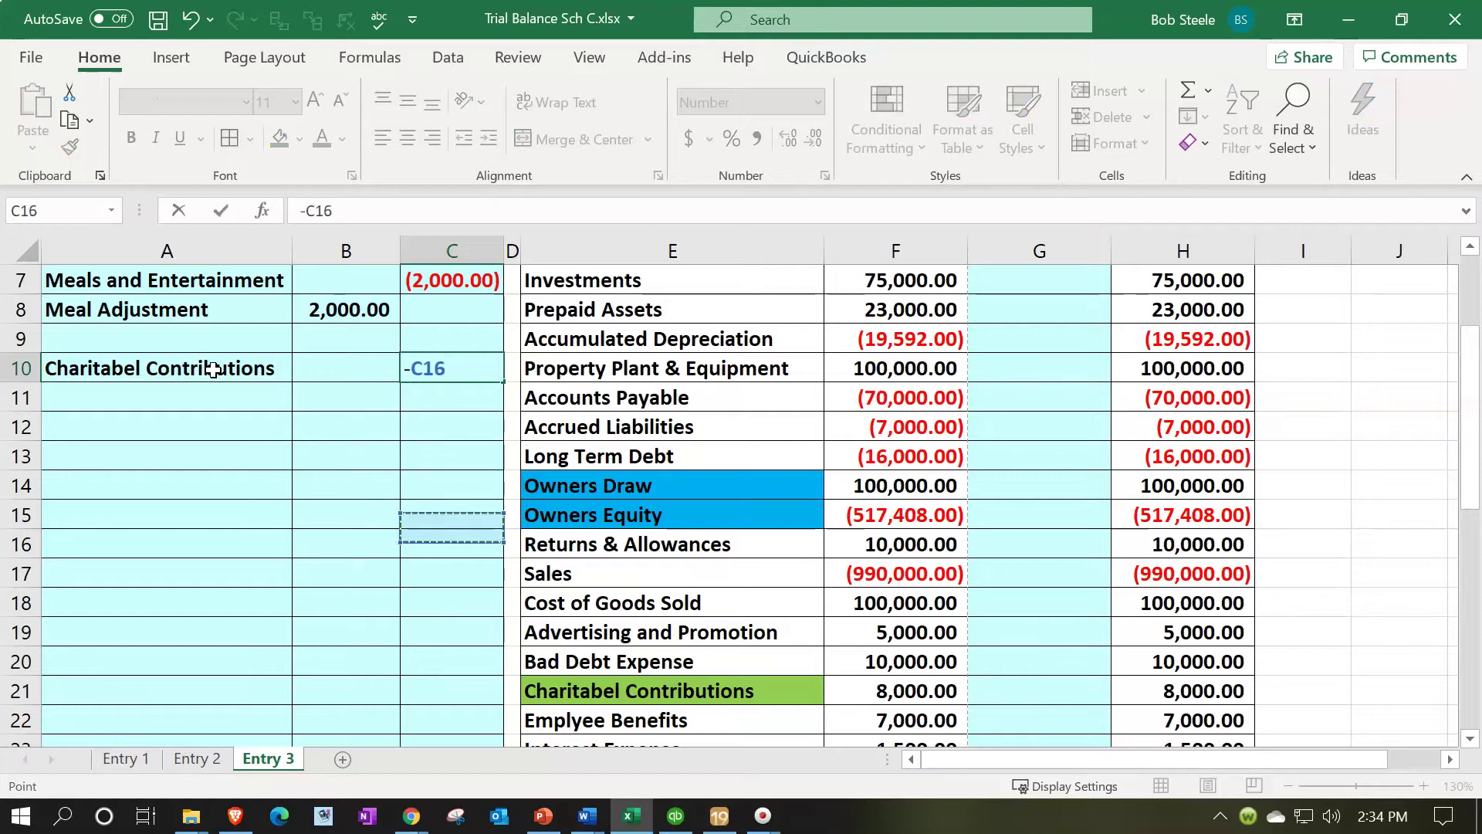
pyautogui.press('Down')
pyautogui.press('Down')
pyautogui.press('Down')
pyautogui.press('Down')
pyautogui.press('Down')
pyautogui.press('Right')
pyautogui.press('Right')
pyautogui.press('Right')
pyautogui.press('Return')
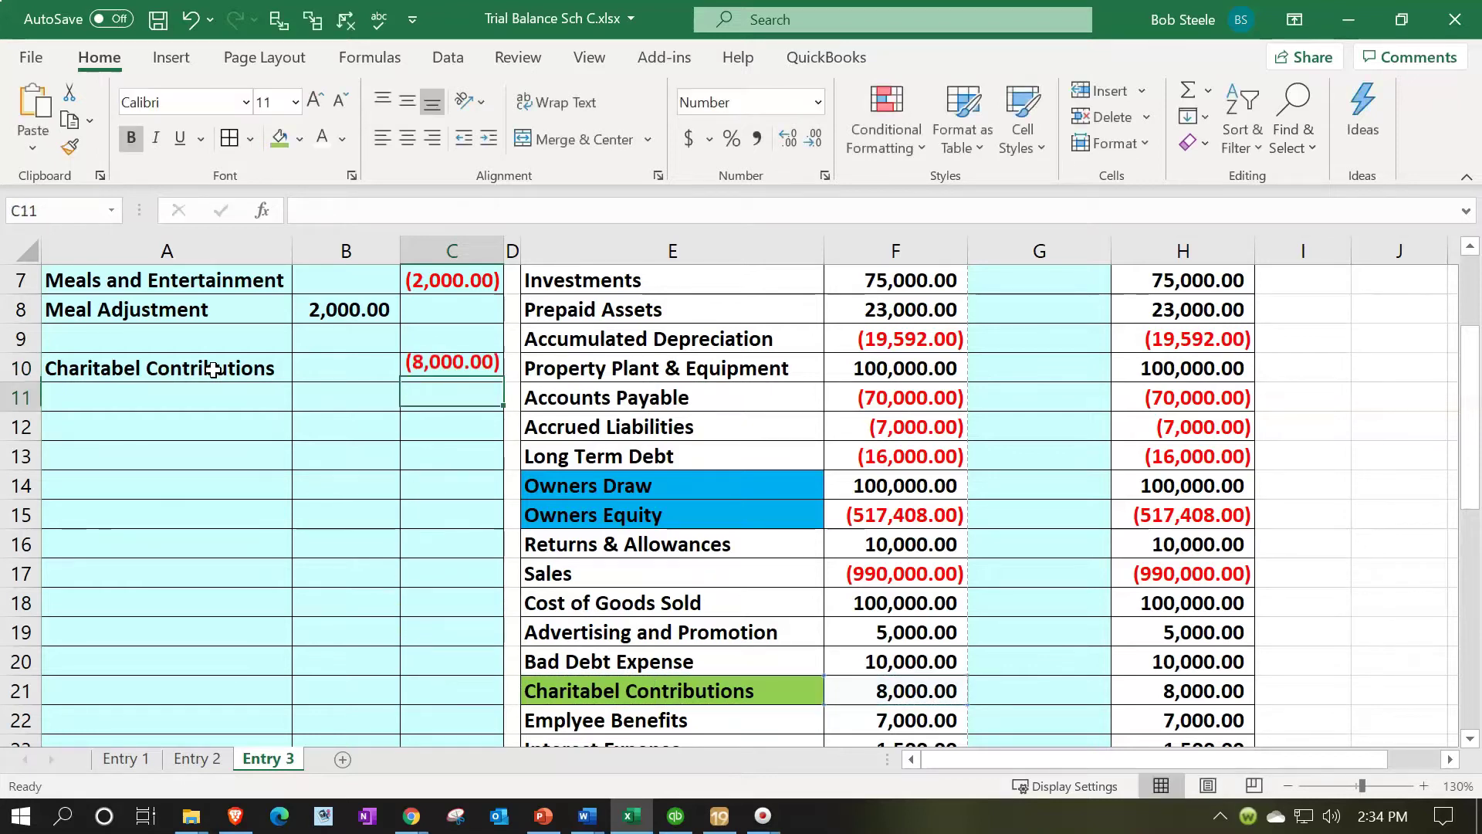
pyautogui.press('Left')
pyautogui.press('Left')
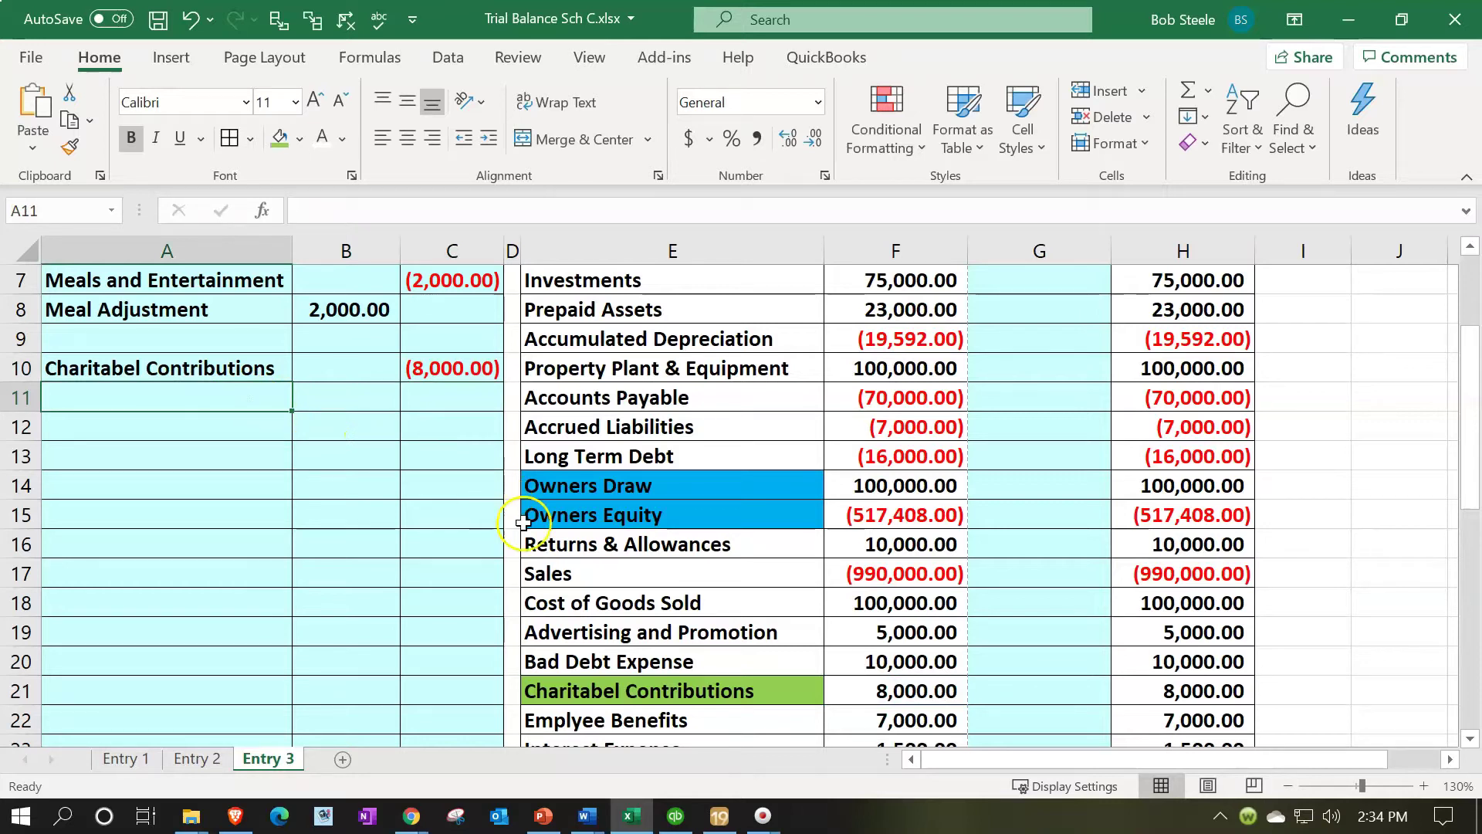
# Insert a new row 37 above Total Debits & Credits, formatted like the Meal Adjustment row.
pyautogui.click(661, 697)
pyautogui.click(672, 479)
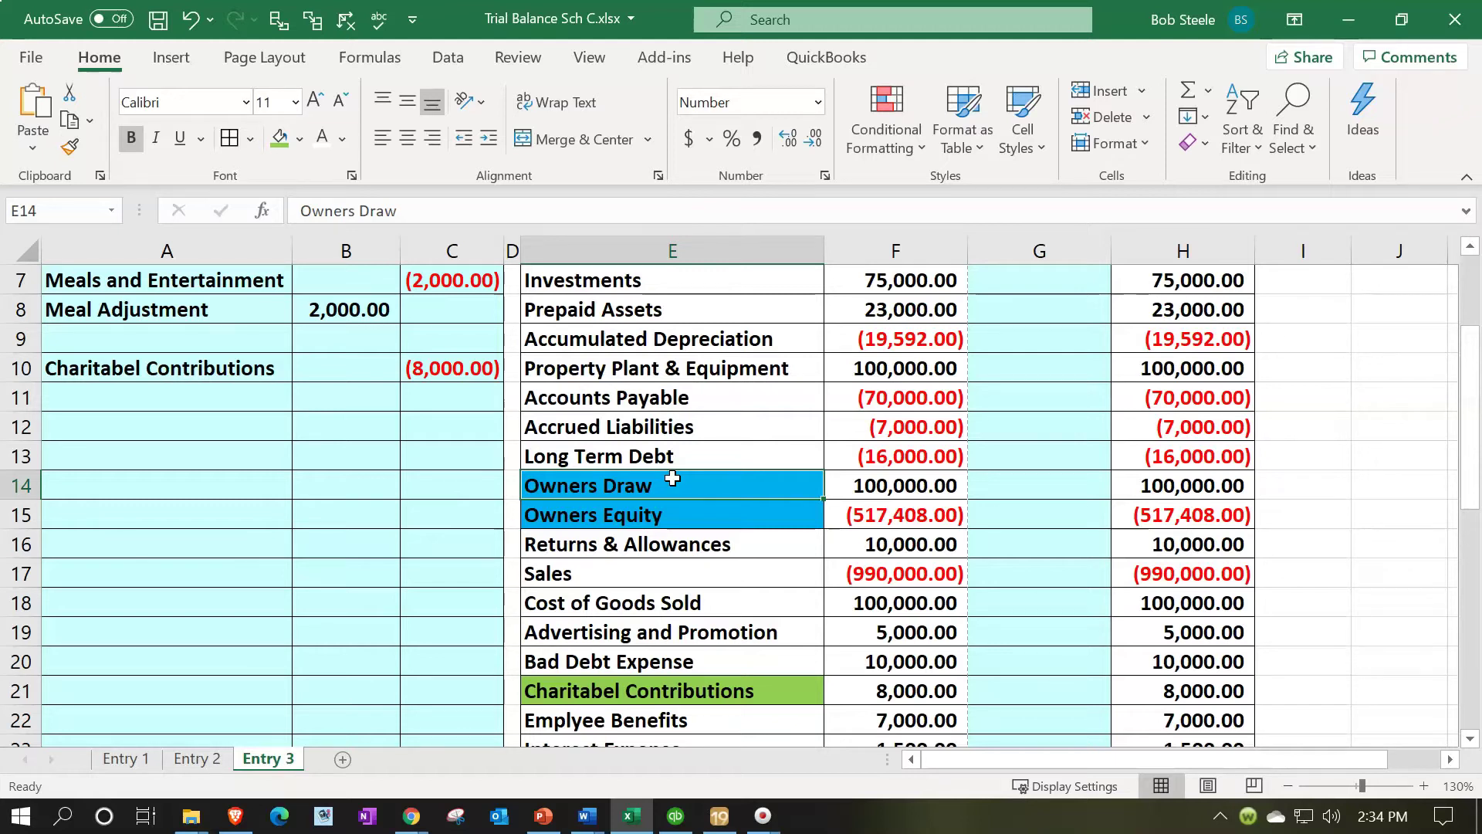
pyautogui.scroll(-7, 673, 479)
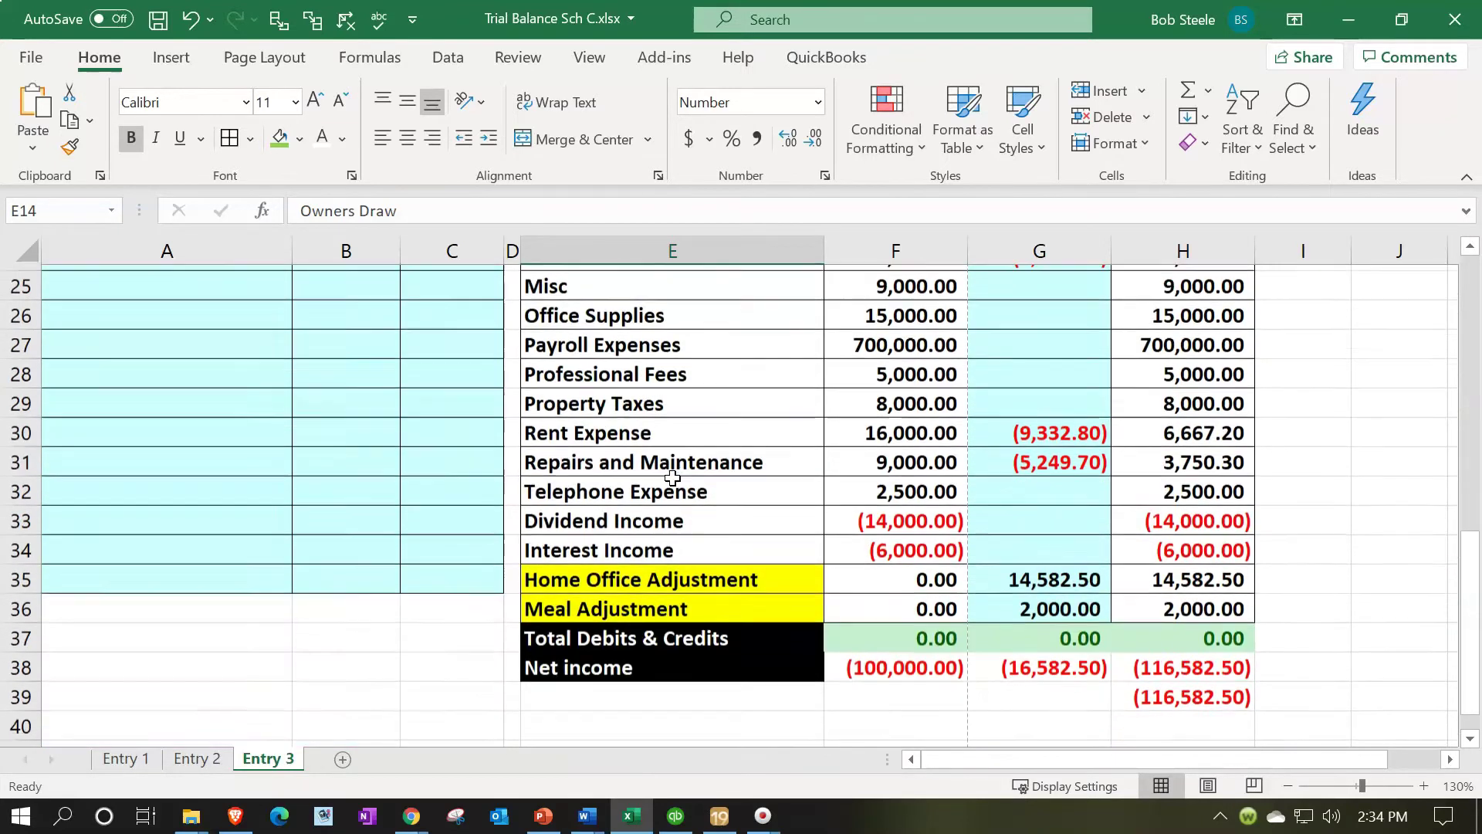
pyautogui.moveTo(675, 547); pyautogui.dragTo(1112, 544)
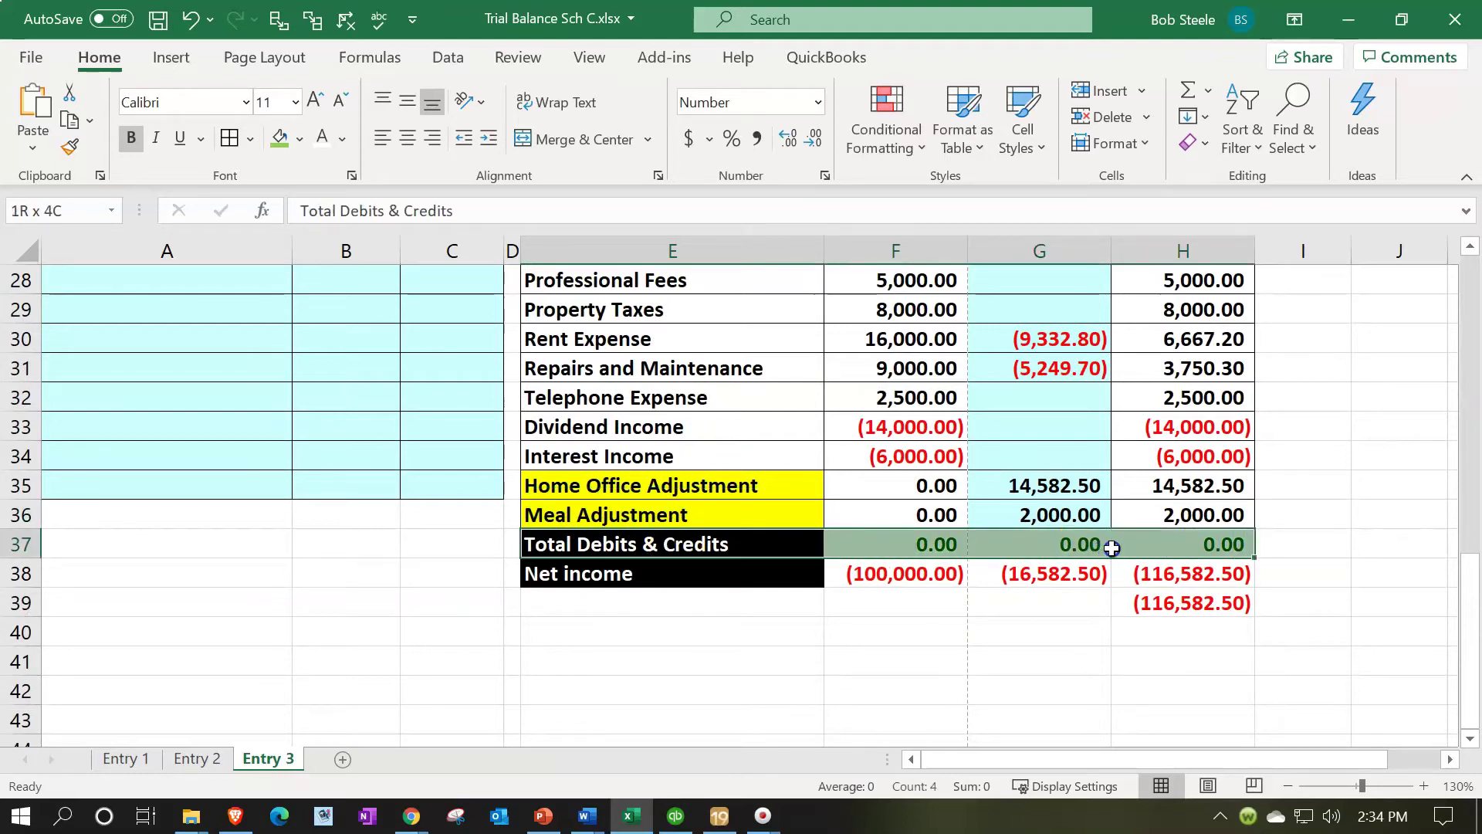
pyautogui.rightClick(770, 540)
pyautogui.click(832, 325)
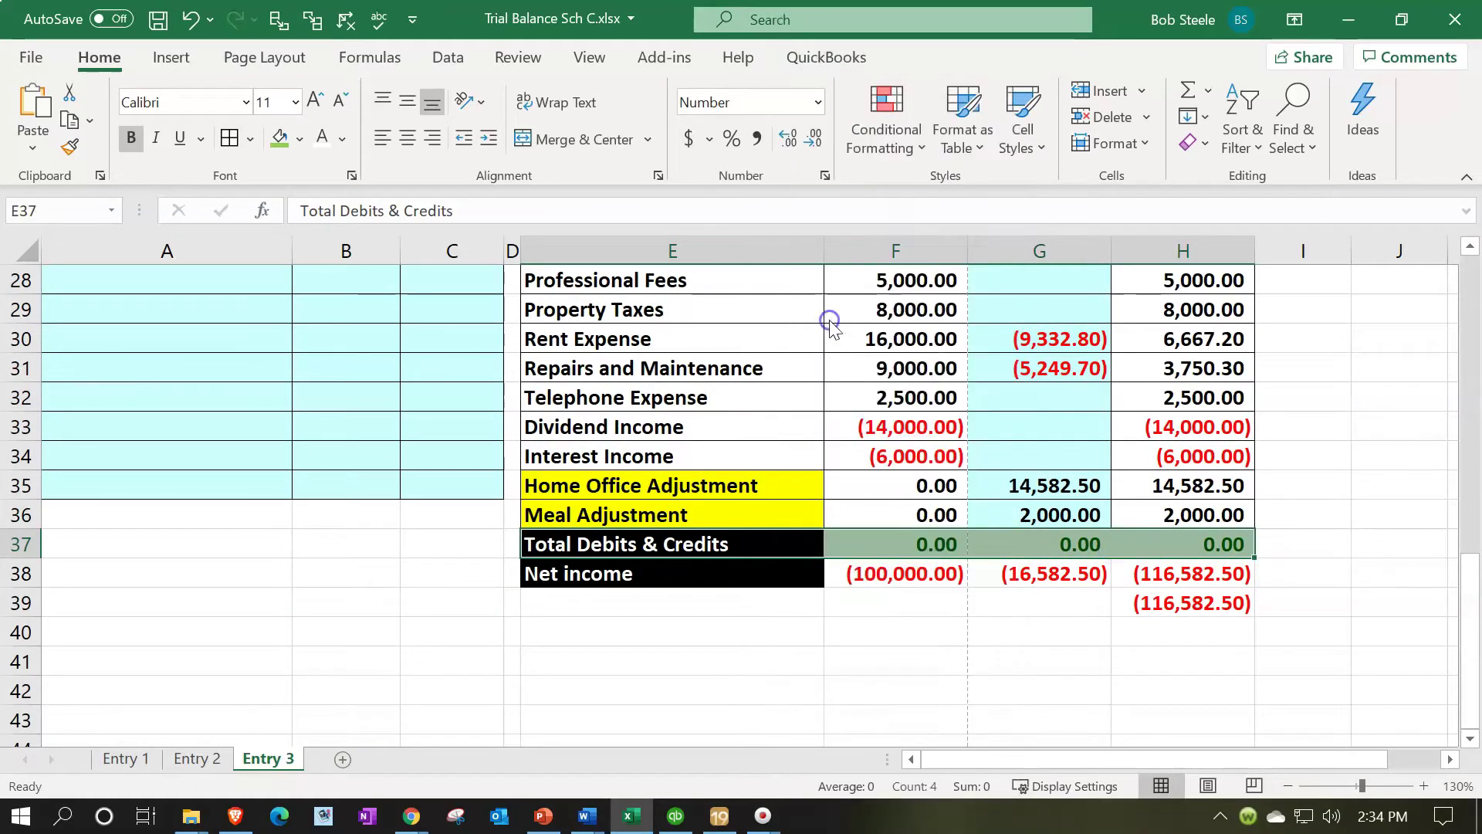
pyautogui.click(776, 387)
pyautogui.moveTo(767, 517); pyautogui.dragTo(1152, 518)
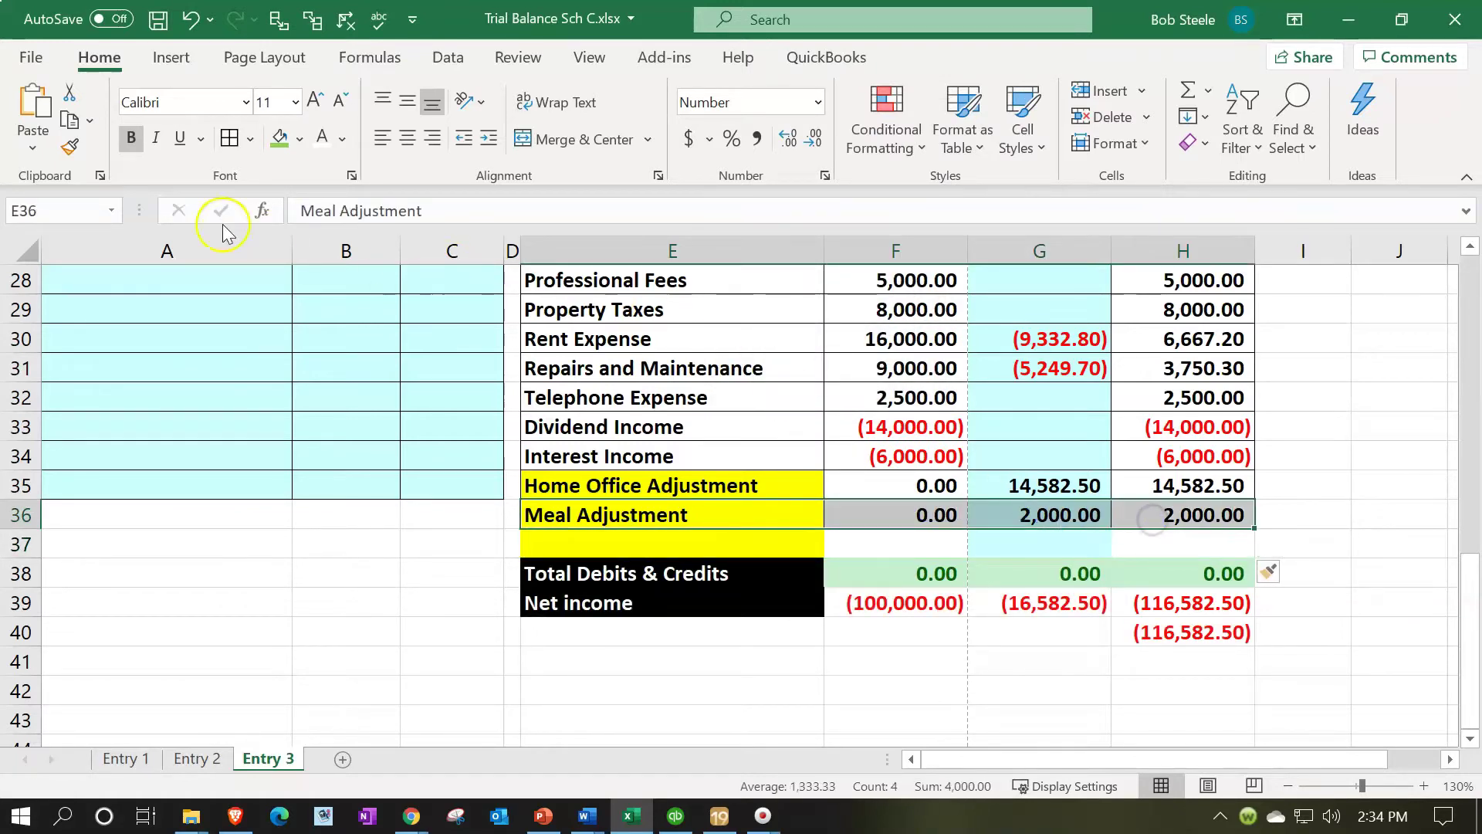
pyautogui.click(70, 148)
pyautogui.click(672, 544)
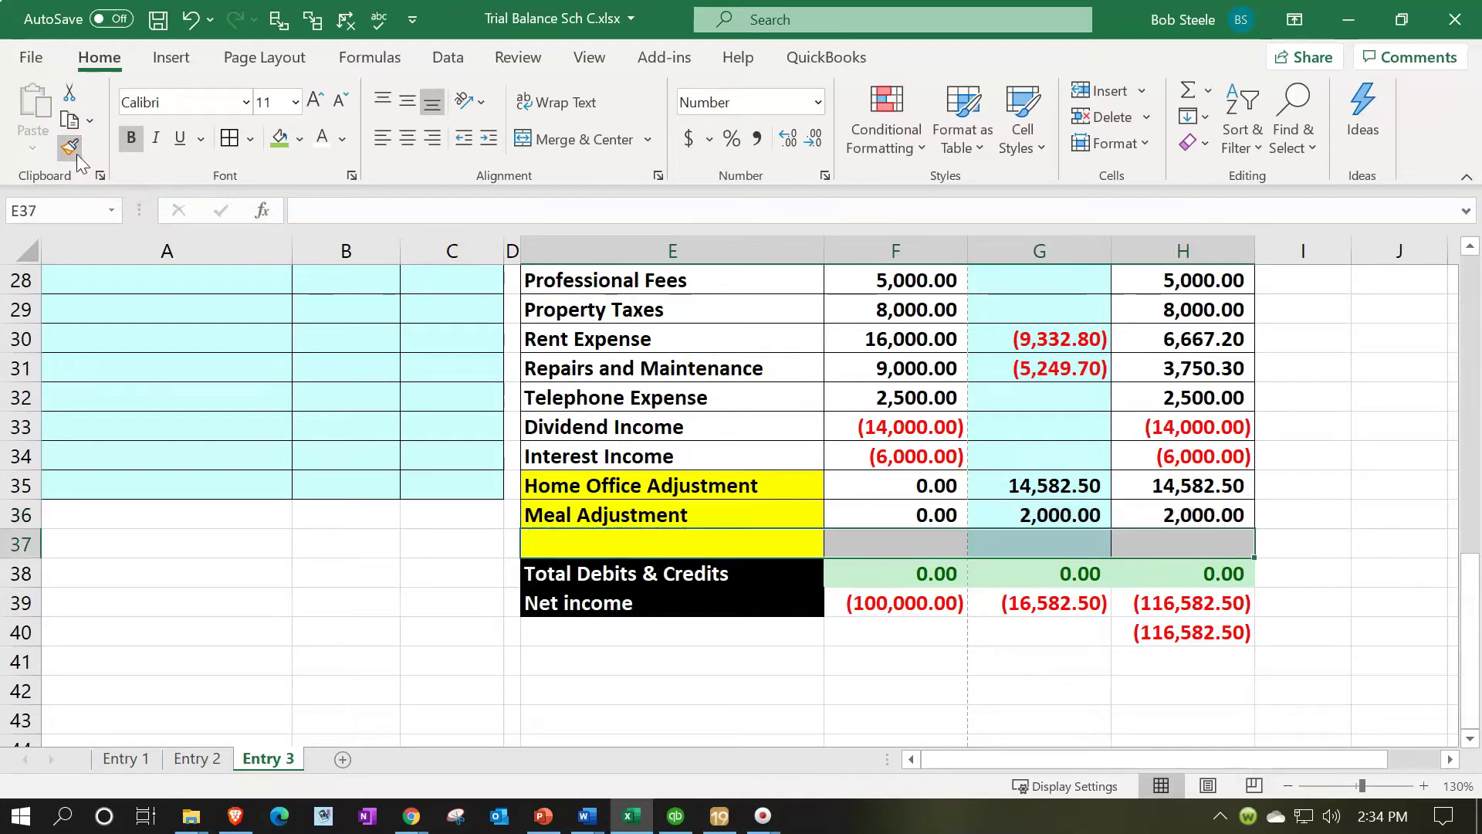
# Label E37 Charitabel Contributions and enter 0 in F37.
pyautogui.click(662, 548)
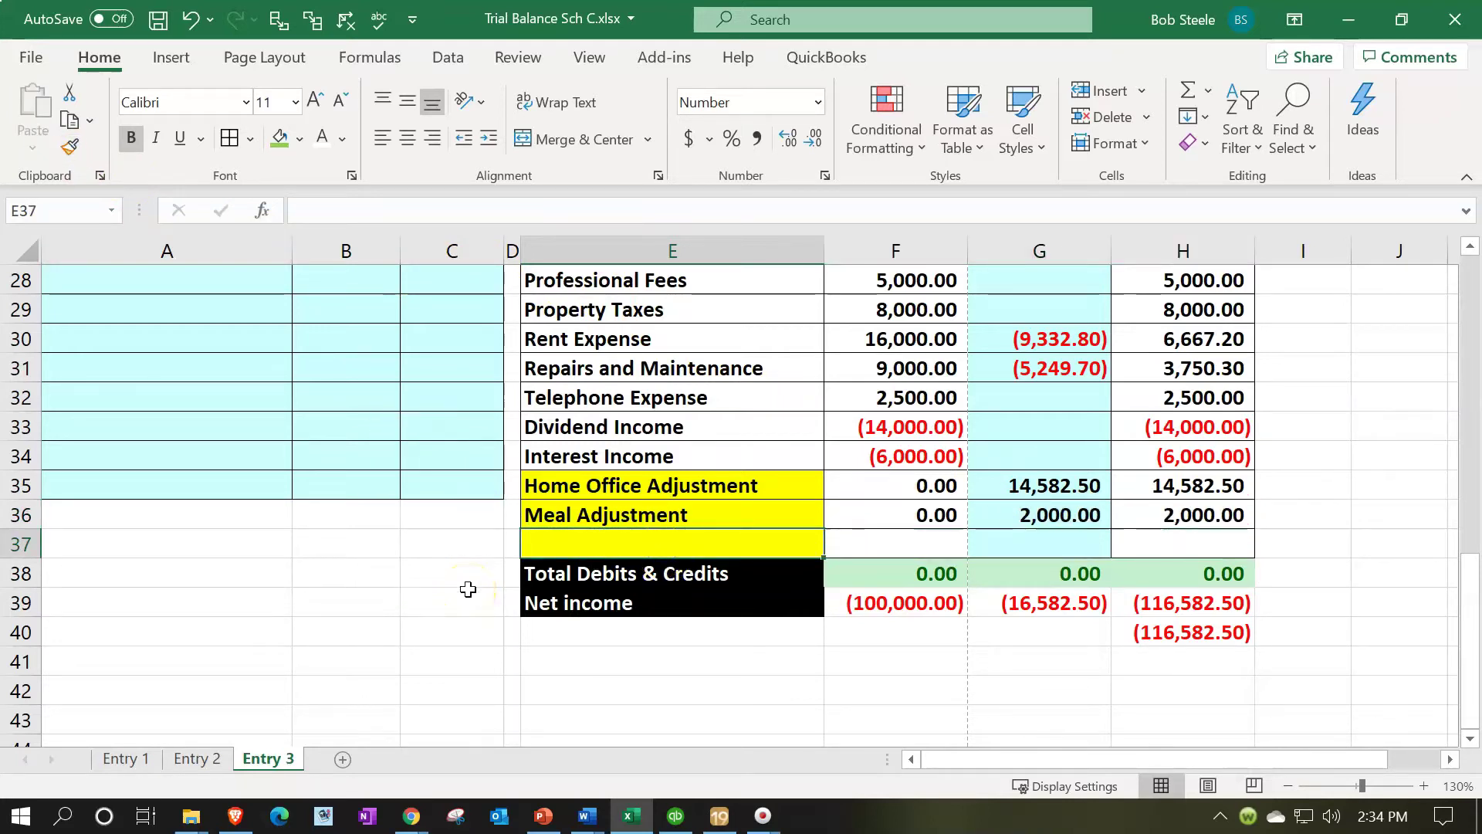
pyautogui.write('Chari')
pyautogui.press('Return')
pyautogui.press('Up')
pyautogui.press('Right')
pyautogui.write('0')
pyautogui.press('Return')
# Rename the E37 label to Adj Charitabel Contributions.
pyautogui.doubleClick(529, 544)
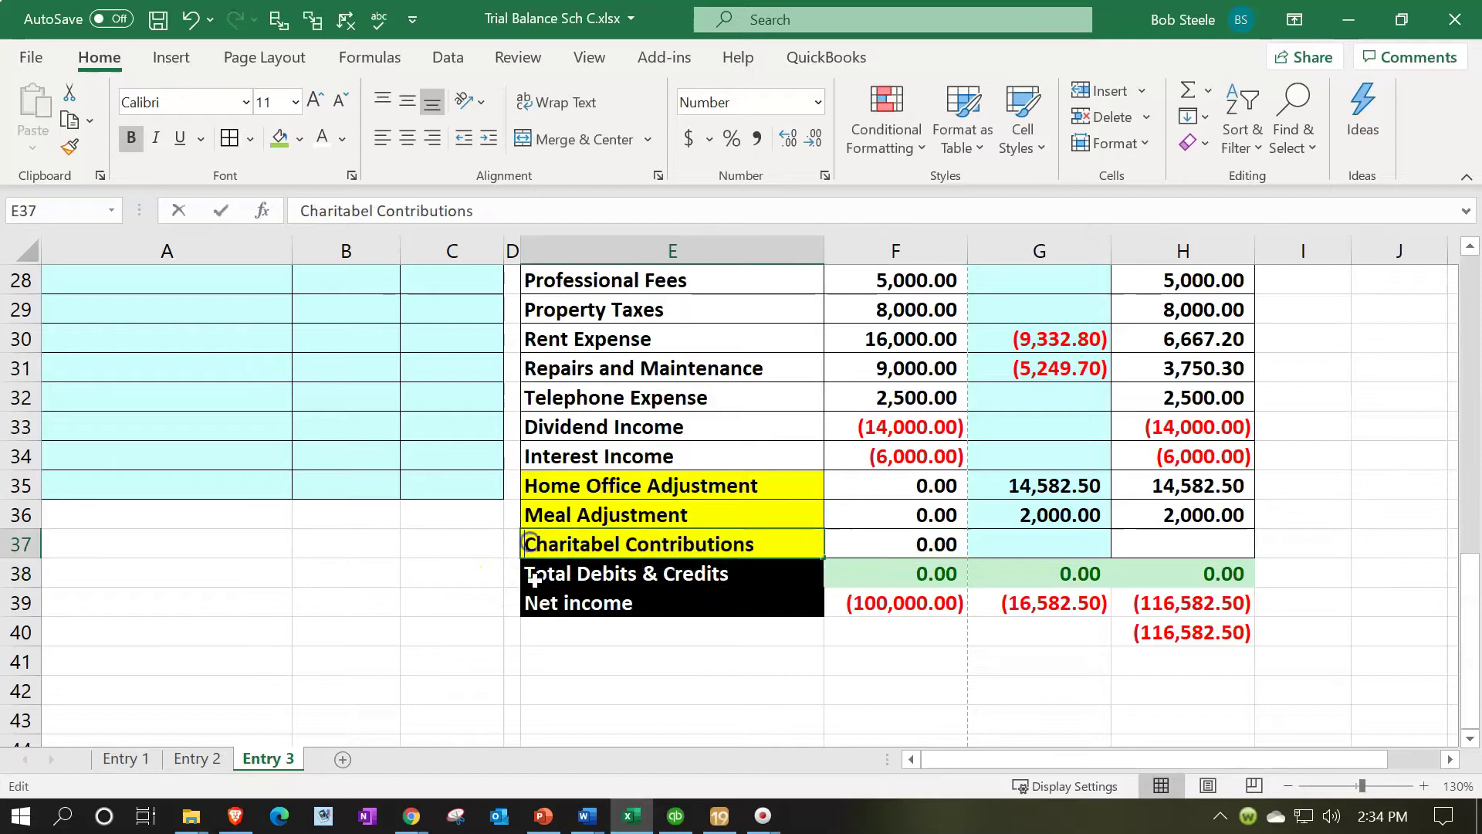
pyautogui.write('Admj')
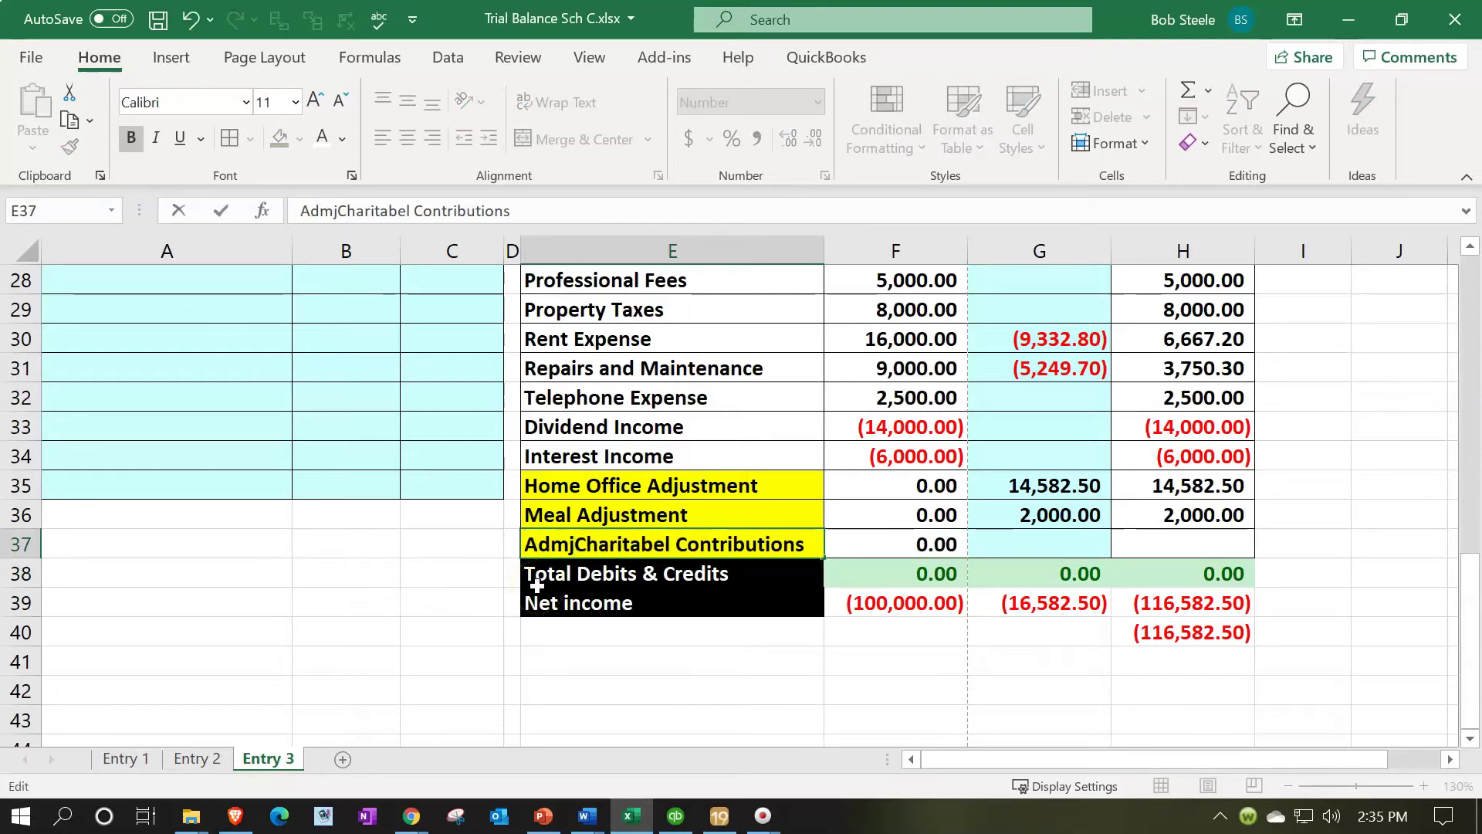
pyautogui.press('BackSpace')
pyautogui.press('BackSpace')
pyautogui.write('j')
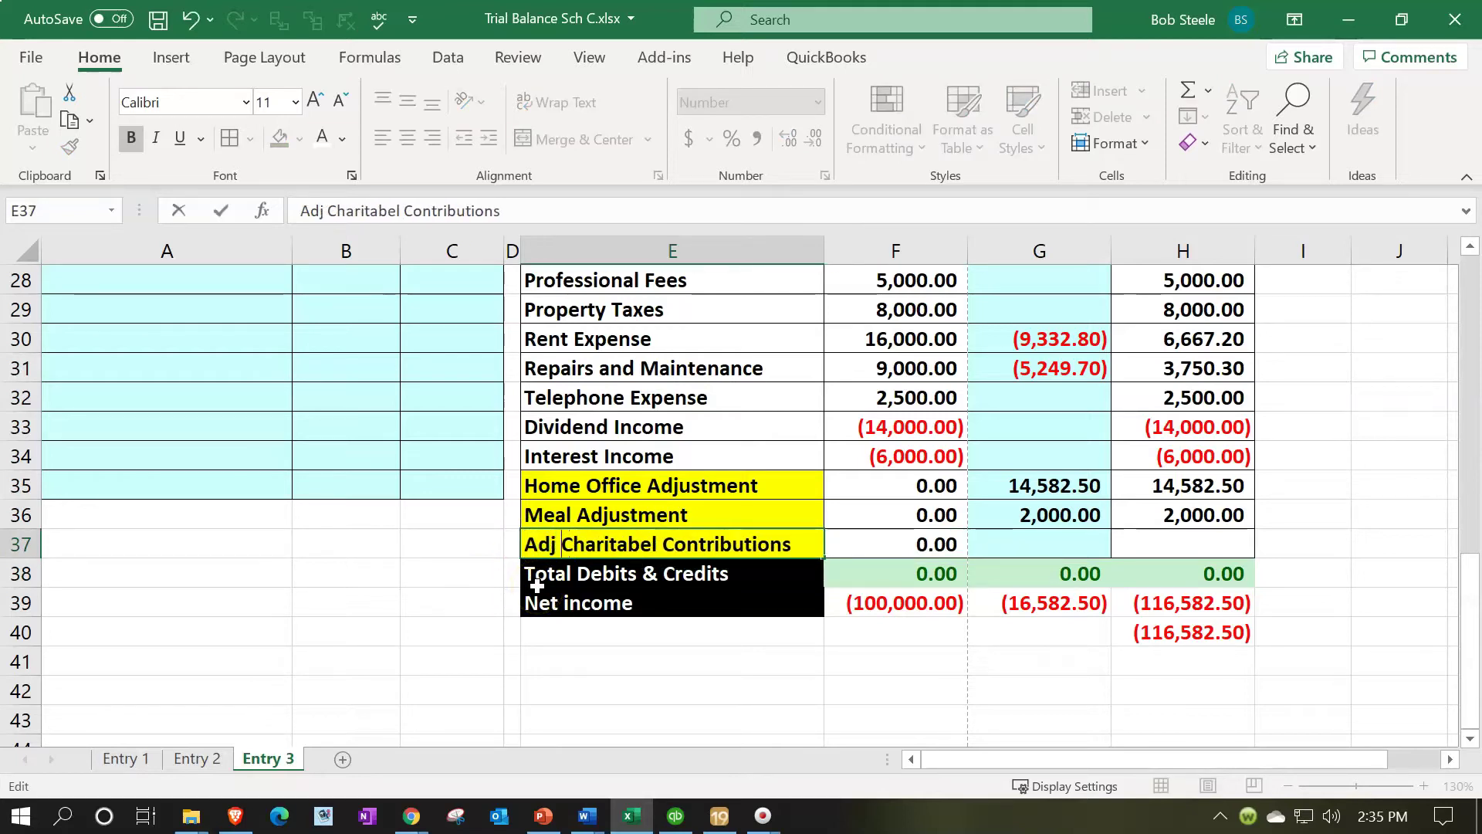
pyautogui.press('Return')
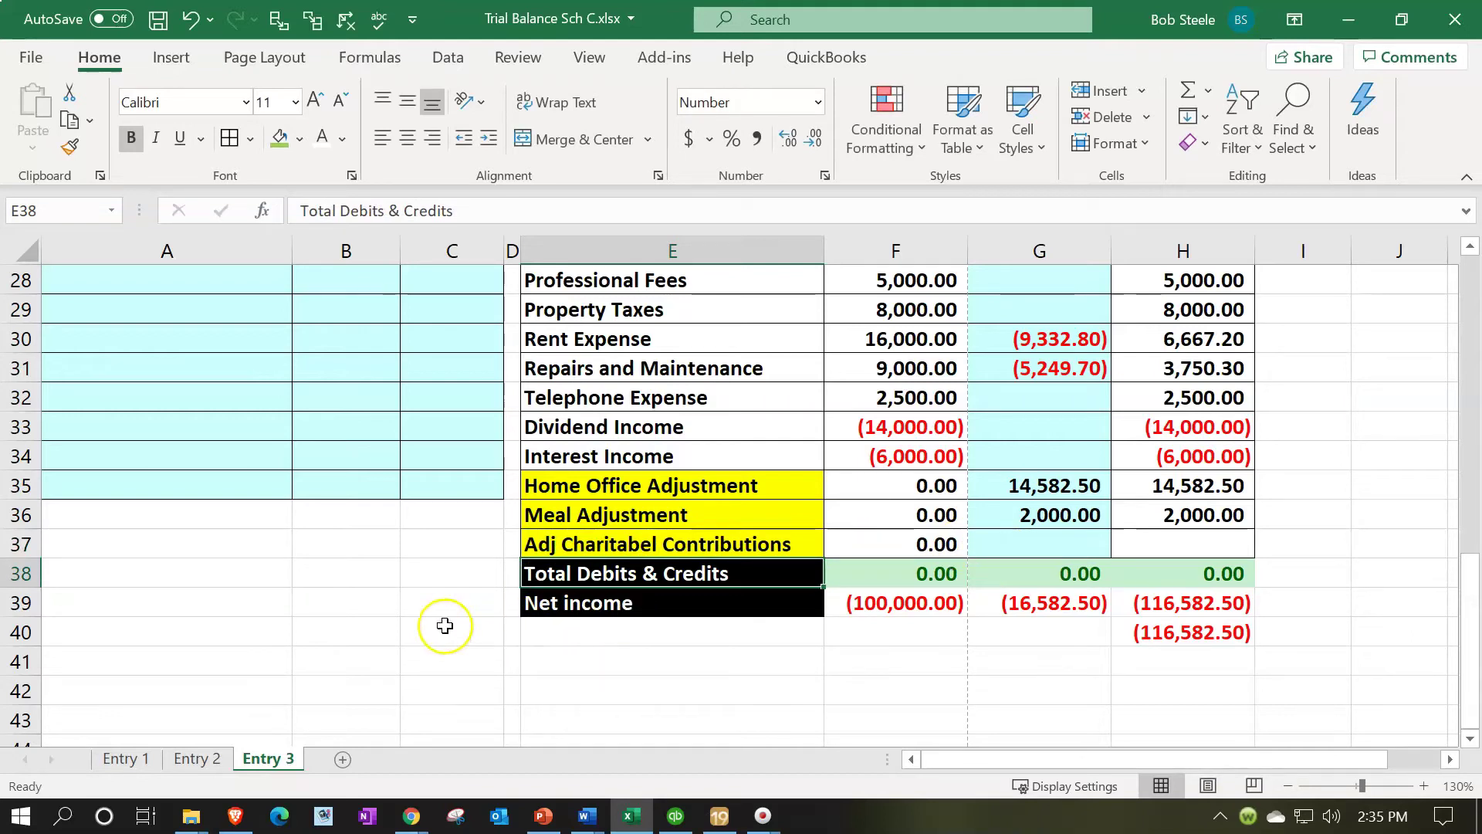
pyautogui.click(387, 621)
pyautogui.scroll(4, 387, 622)
pyautogui.scroll(5, 387, 621)
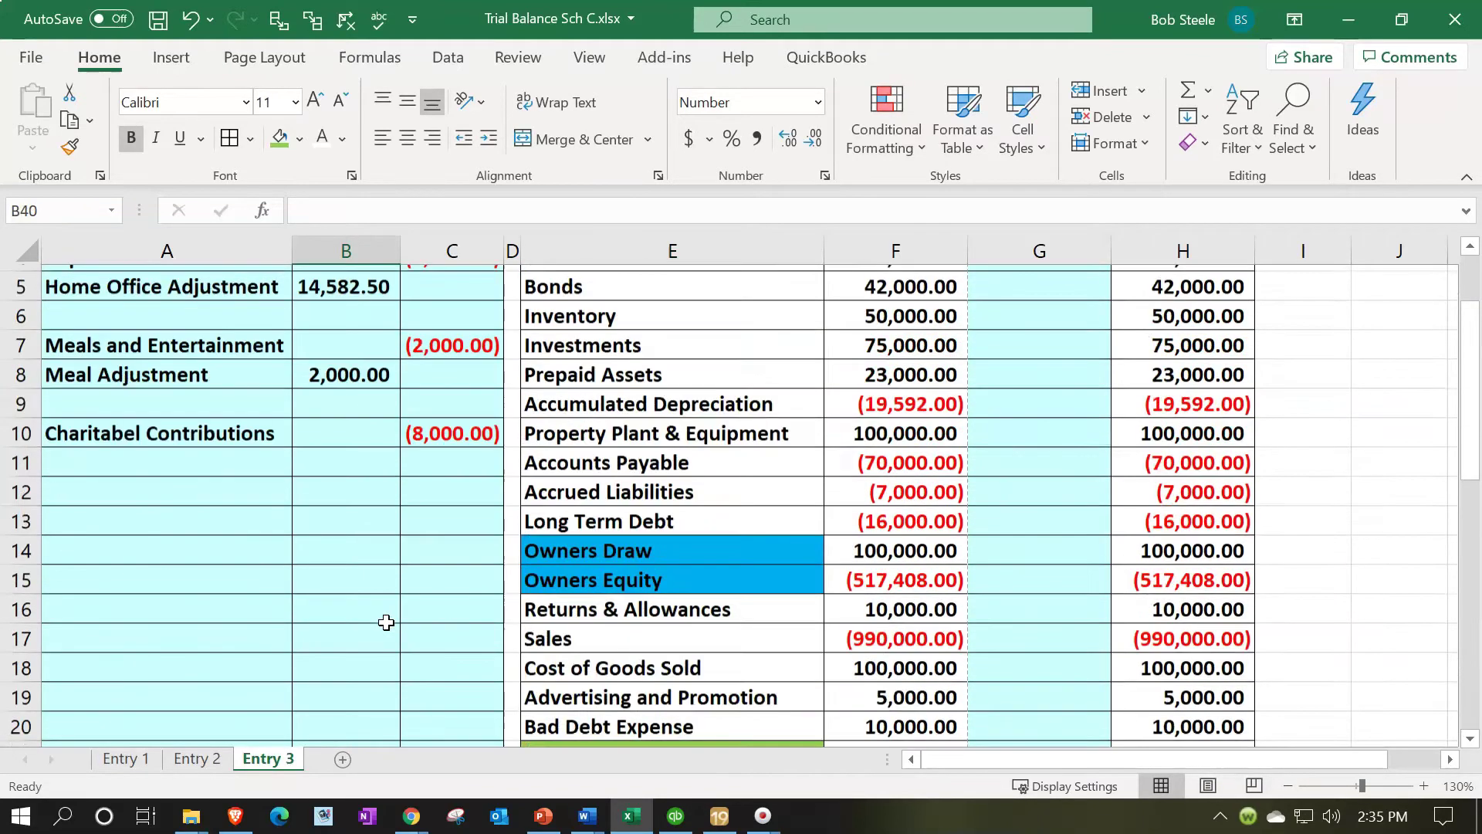
# Enter =E37 in A11 to label the new entry line Adj Charitabel Contributions.
pyautogui.click(178, 552)
pyautogui.click(171, 570)
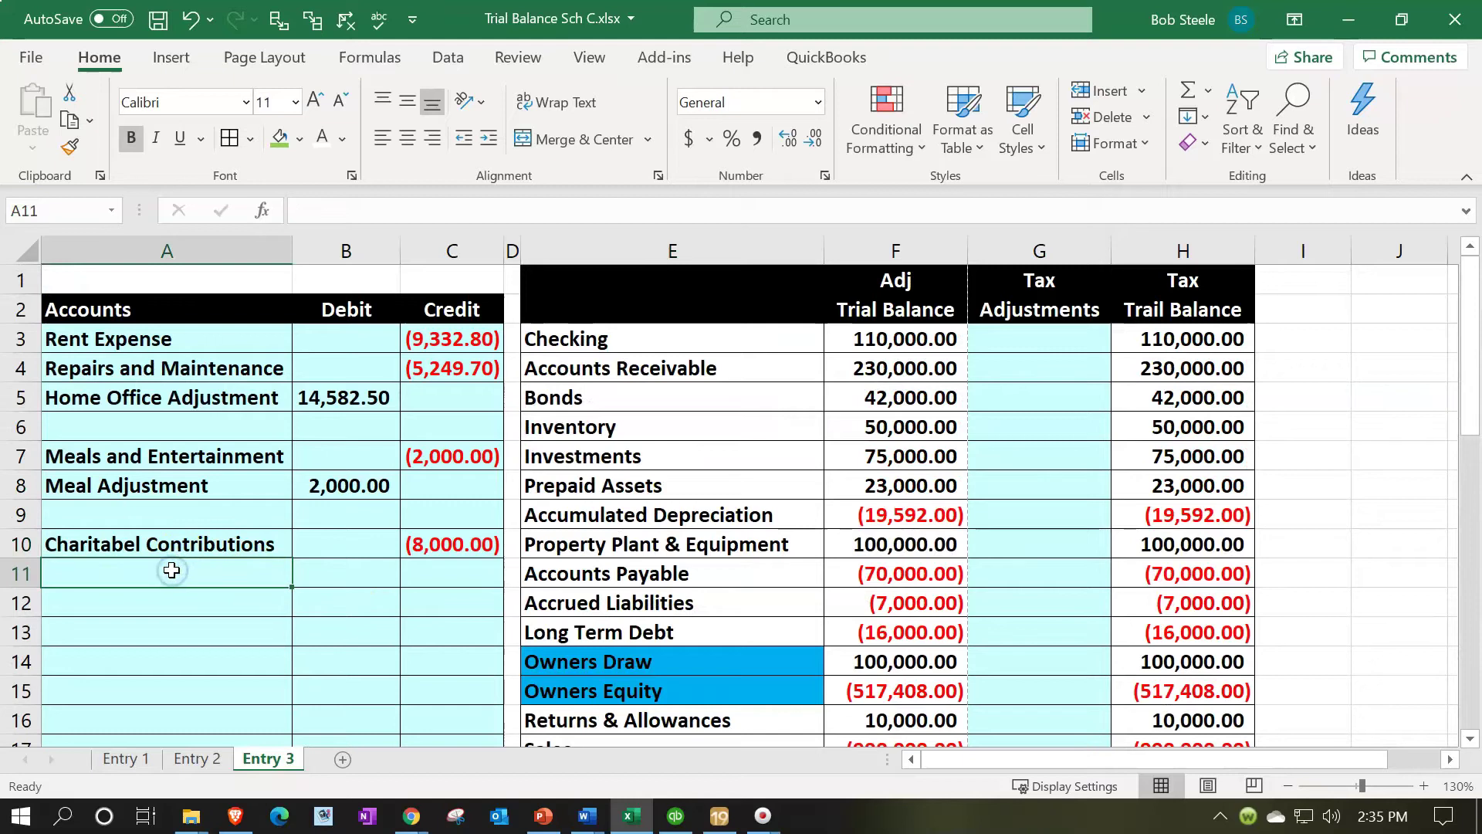
pyautogui.write('=')
pyautogui.scroll(-7, 508, 571)
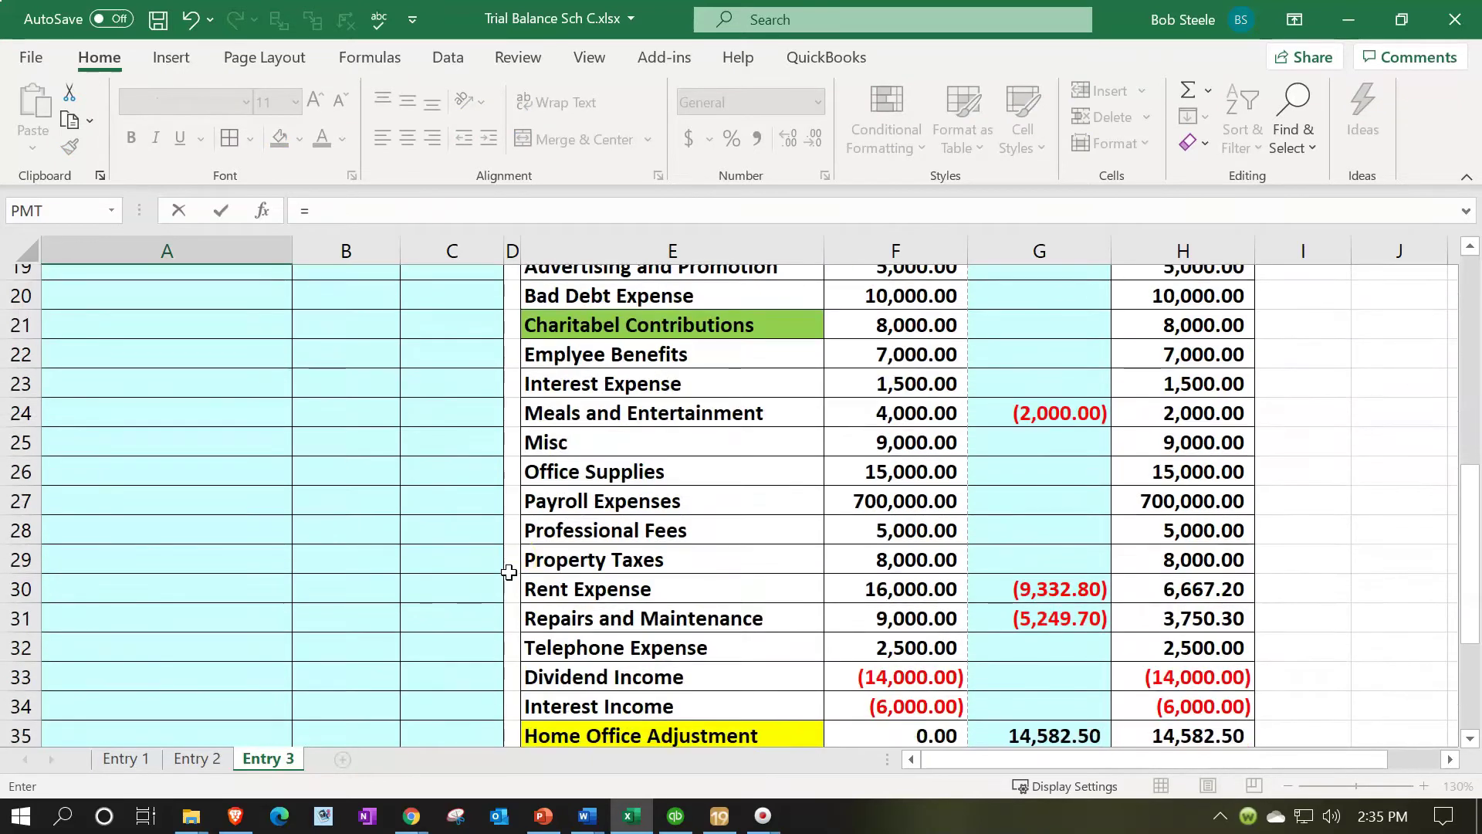
pyautogui.click(580, 720)
pyautogui.press('Return')
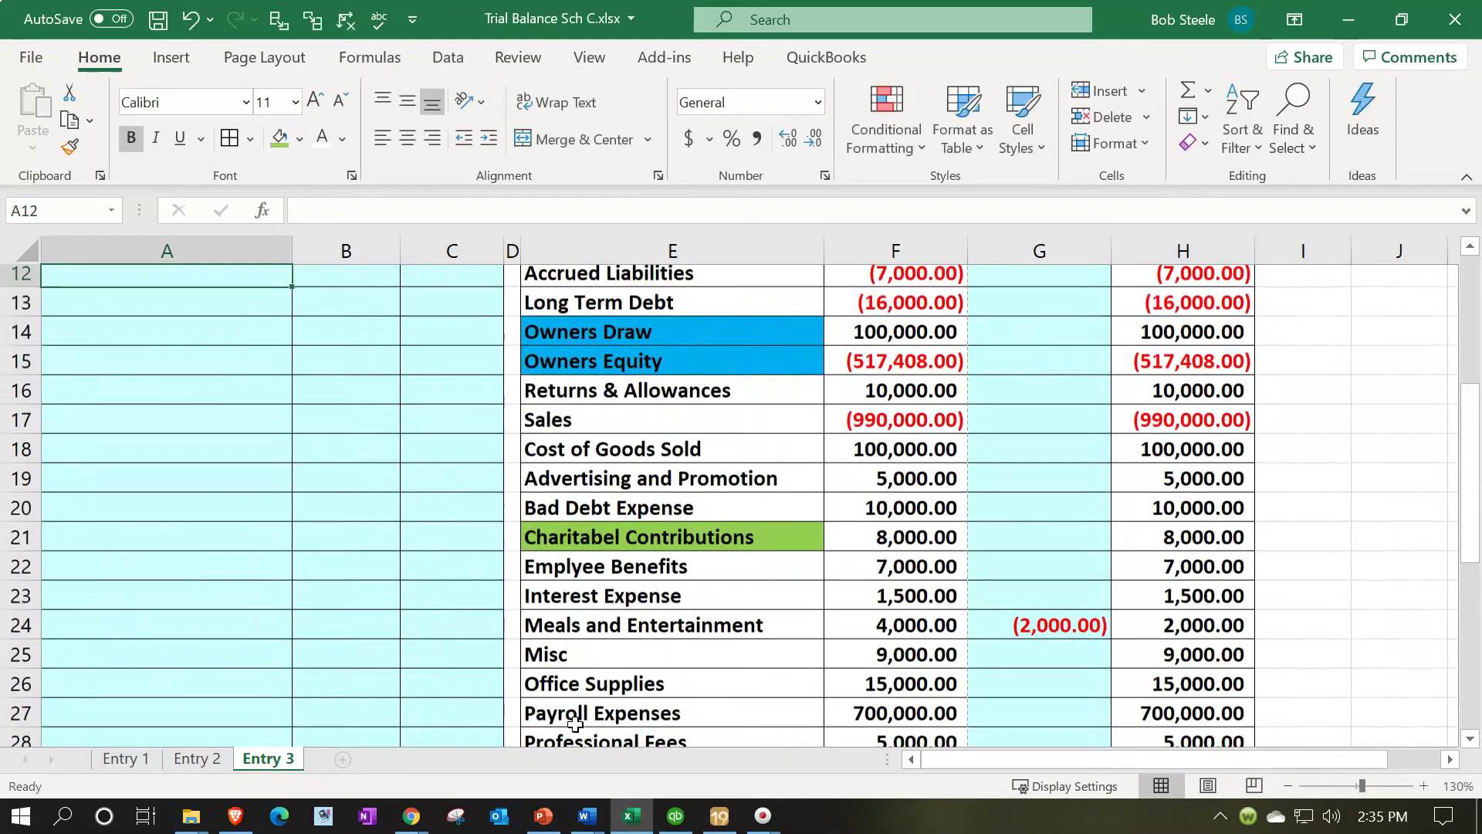
# Enter =-C10 in B11 for an 8,000.00 debit.
pyautogui.press('Up')
pyautogui.press('Up')
pyautogui.press('Down')
pyautogui.press('Right')
pyautogui.write('=-')
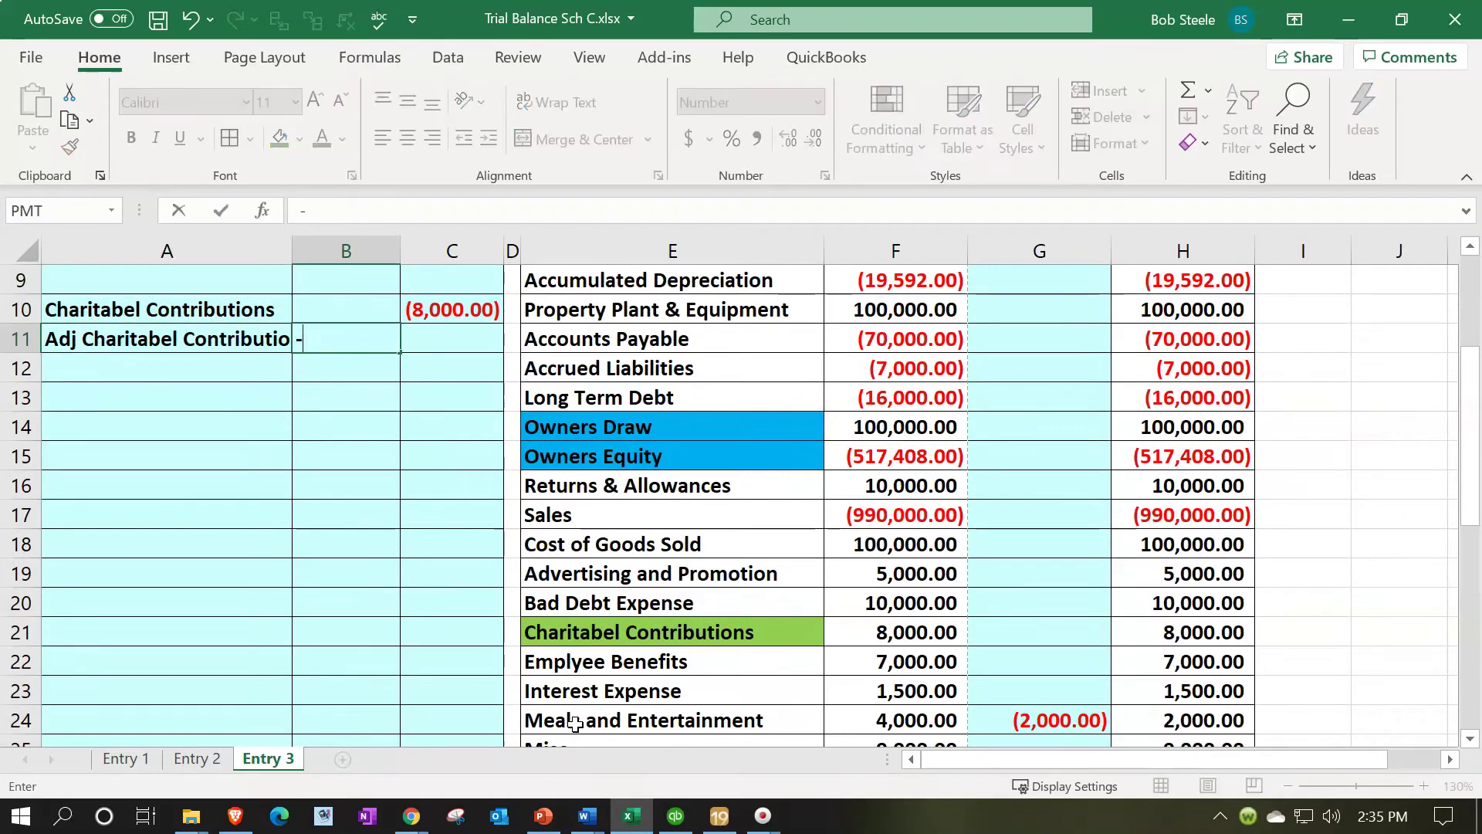
pyautogui.press('Up')
pyautogui.press('Right')
pyautogui.press('Return')
# Review the net income formula in H40 on the trial balance.
pyautogui.press('Down')
pyautogui.press('Down')
pyautogui.press('Down')
pyautogui.press('Down')
pyautogui.press('Down')
pyautogui.press('Down')
pyautogui.press('Down')
pyautogui.press('Down')
pyautogui.press('Down')
pyautogui.press('Down')
pyautogui.press('Down')
pyautogui.press('Down')
pyautogui.press('Down')
pyautogui.press('Down')
pyautogui.press('Down')
pyautogui.press('Down')
pyautogui.press('Down')
pyautogui.press('Down')
pyautogui.press('Down')
pyautogui.press('Down')
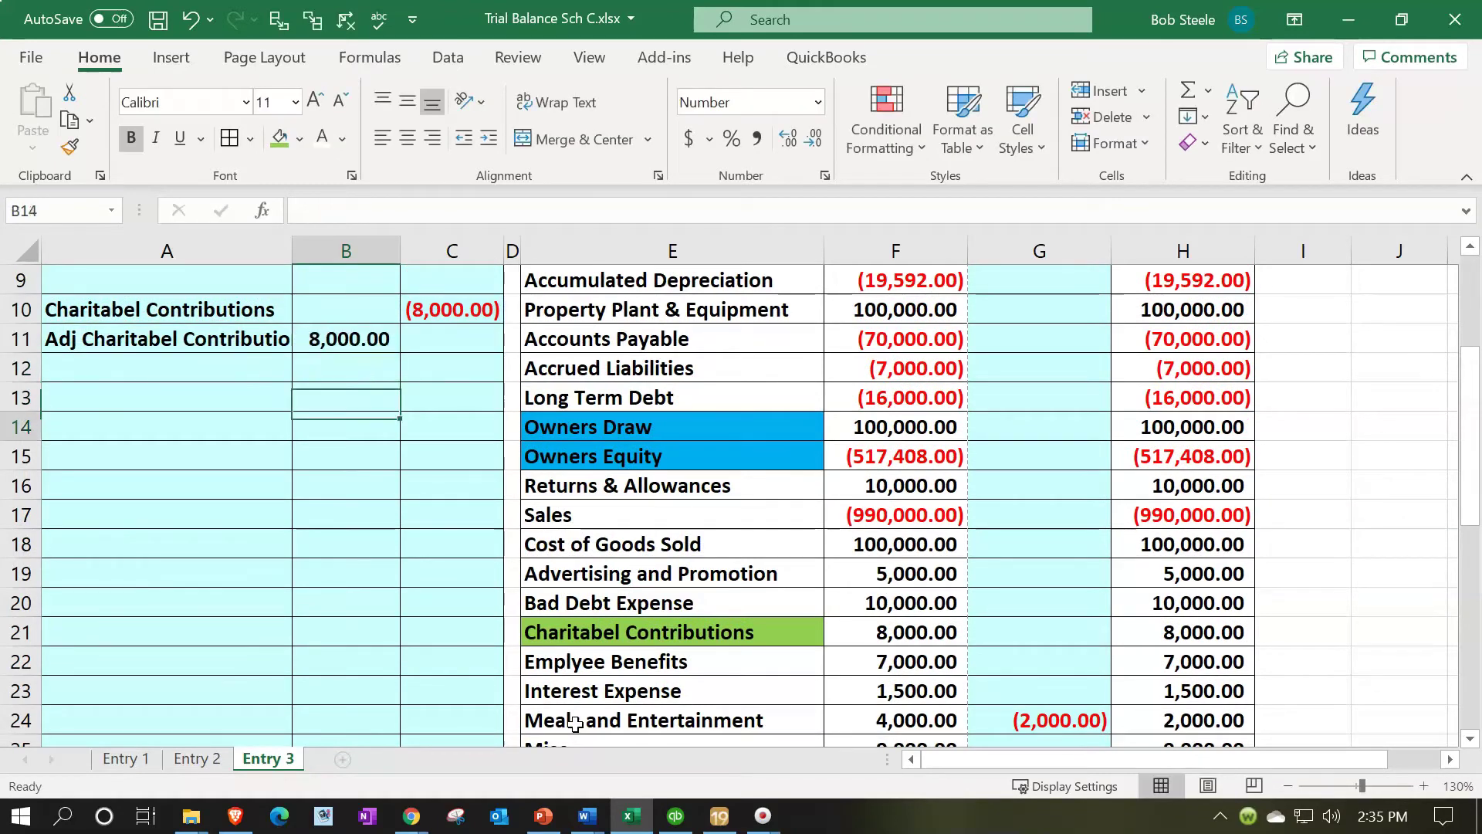
pyautogui.press('Down')
pyautogui.press('Down')
pyautogui.press('Down')
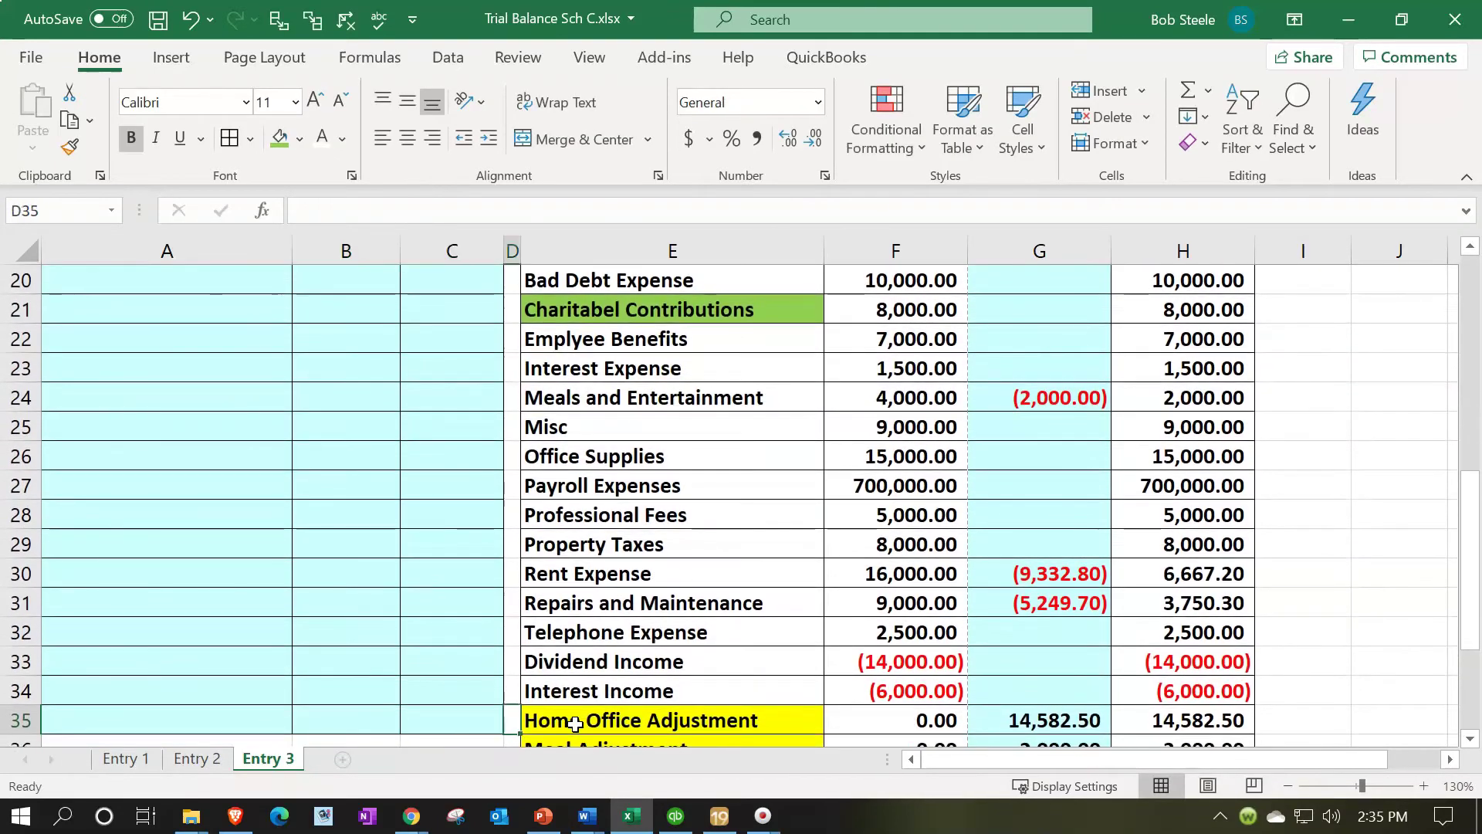
pyautogui.press('Right')
pyautogui.press('Right')
pyautogui.press('Right')
pyautogui.press('Down')
pyautogui.press('Down')
pyautogui.press('Down')
pyautogui.press('Down')
pyautogui.press('Down')
pyautogui.press('Right')
pyautogui.press('Right')
pyautogui.press('Right')
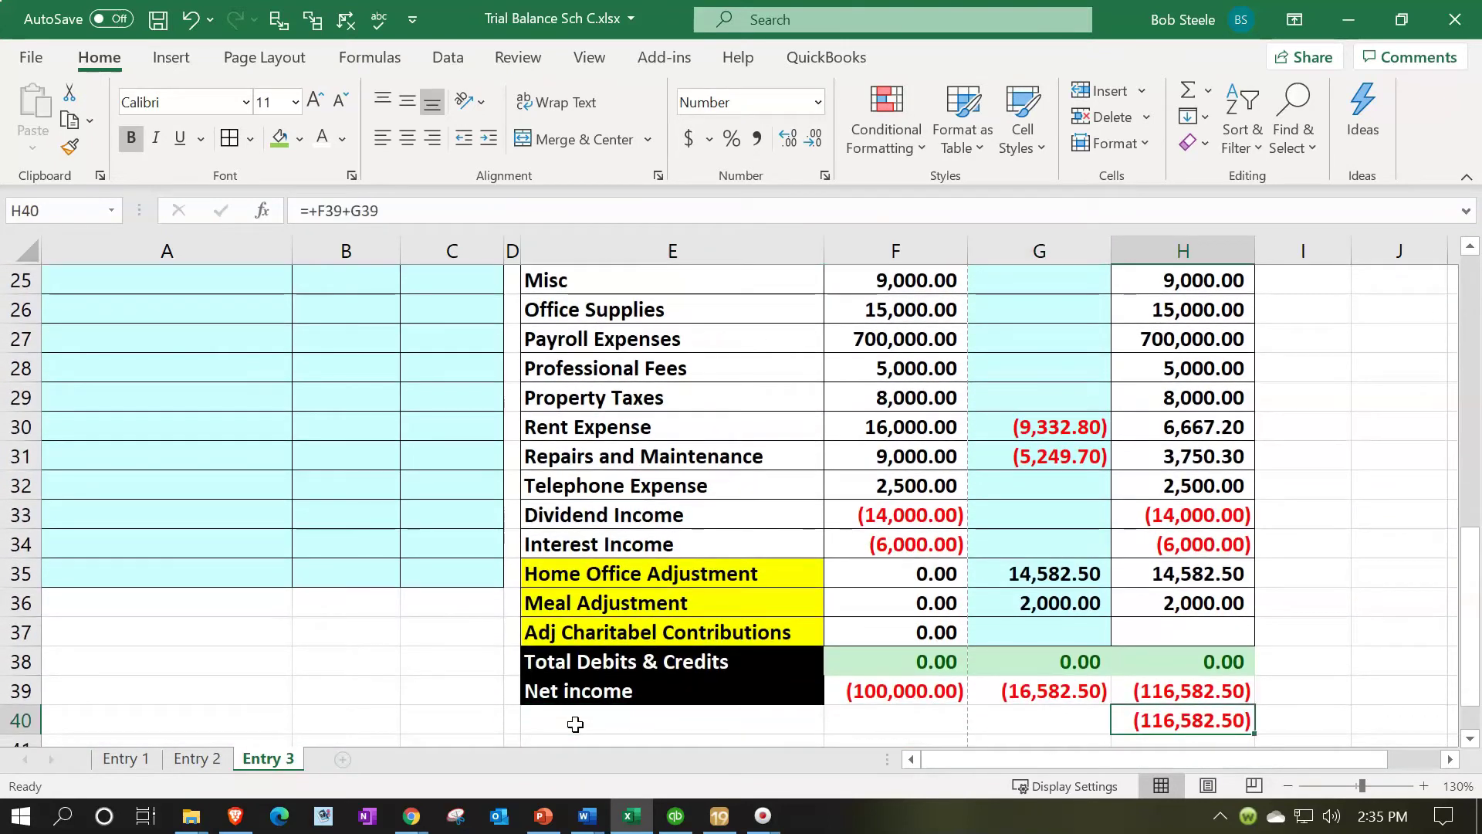
pyautogui.scroll(1, 676, 612)
pyautogui.scroll(1, 676, 612)
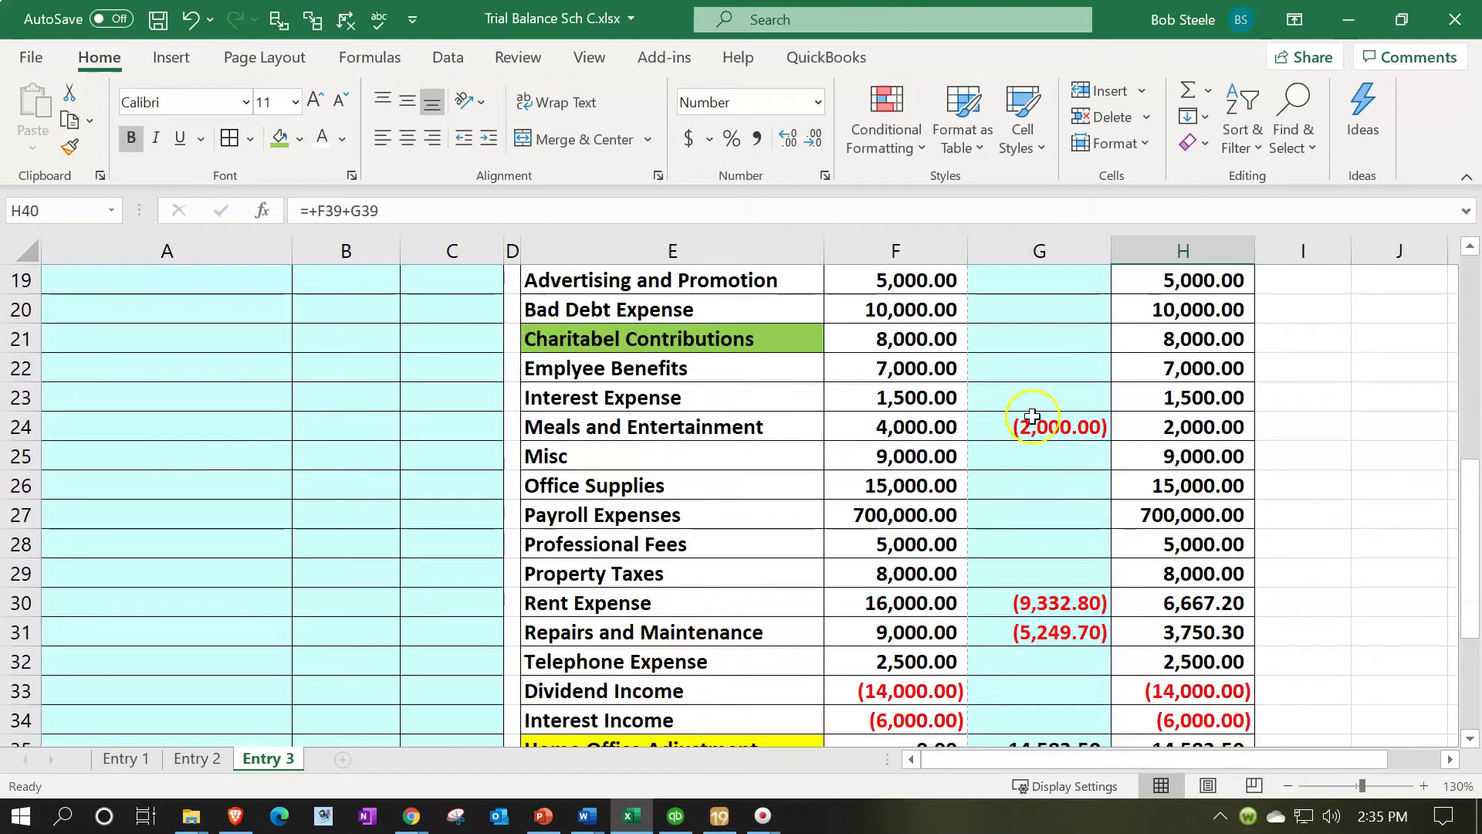
# Set G21 to =C10 so Charitabel Contributions gets a (8,000.00) adjustment netting to 0.00.
pyautogui.click(1068, 332)
pyautogui.scroll(2, 1047, 589)
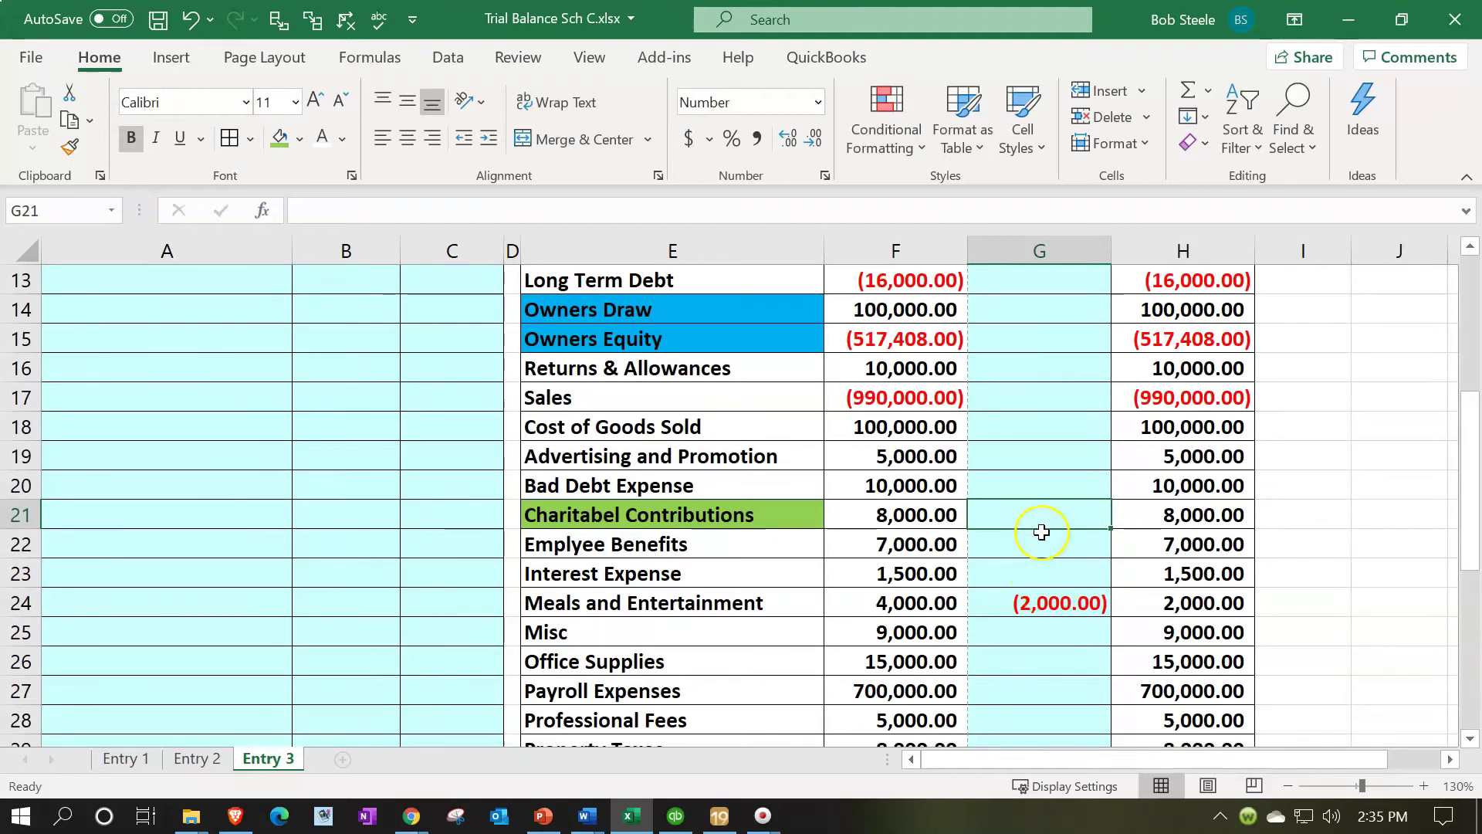
pyautogui.write('=')
pyautogui.press('Left')
pyautogui.press('Left')
pyautogui.press('Left')
pyautogui.press('Left')
pyautogui.press('Up')
pyautogui.press('Up')
pyautogui.press('Up')
pyautogui.press('Up')
pyautogui.press('Up')
pyautogui.press('Up')
pyautogui.press('Up')
pyautogui.press('Up')
pyautogui.press('Up')
pyautogui.press('Up')
pyautogui.press('Up')
pyautogui.press('Up')
pyautogui.press('Left')
pyautogui.press('Down')
pyautogui.press('Right')
pyautogui.press('Return')
pyautogui.press('Up')
pyautogui.press('Right')
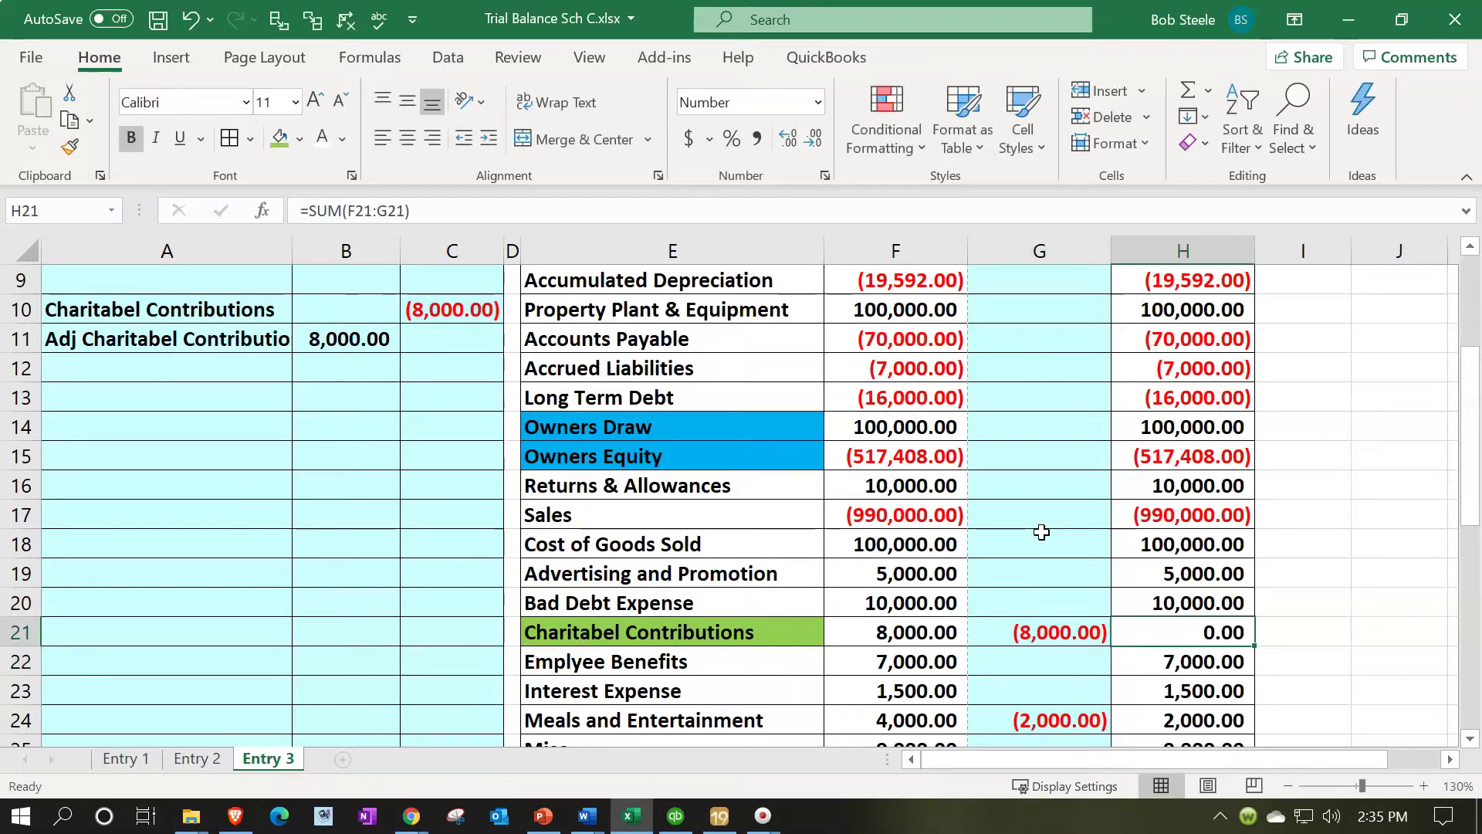
# Set G37 to =B11 so Adj Charitabel Contributions shows 8,000.00.
pyautogui.click(1041, 531)
pyautogui.scroll(-5, 1039, 532)
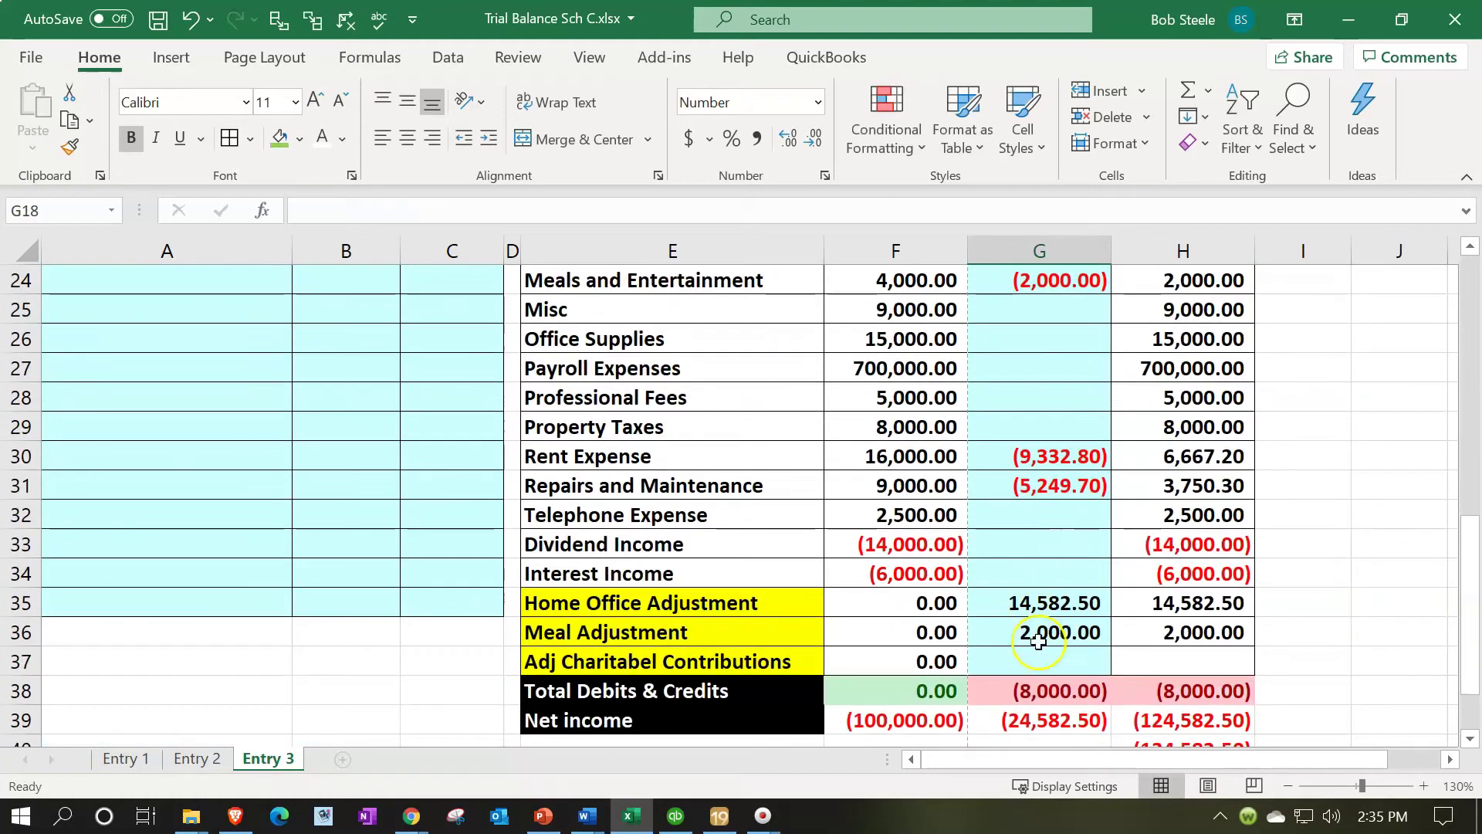
pyautogui.click(1039, 659)
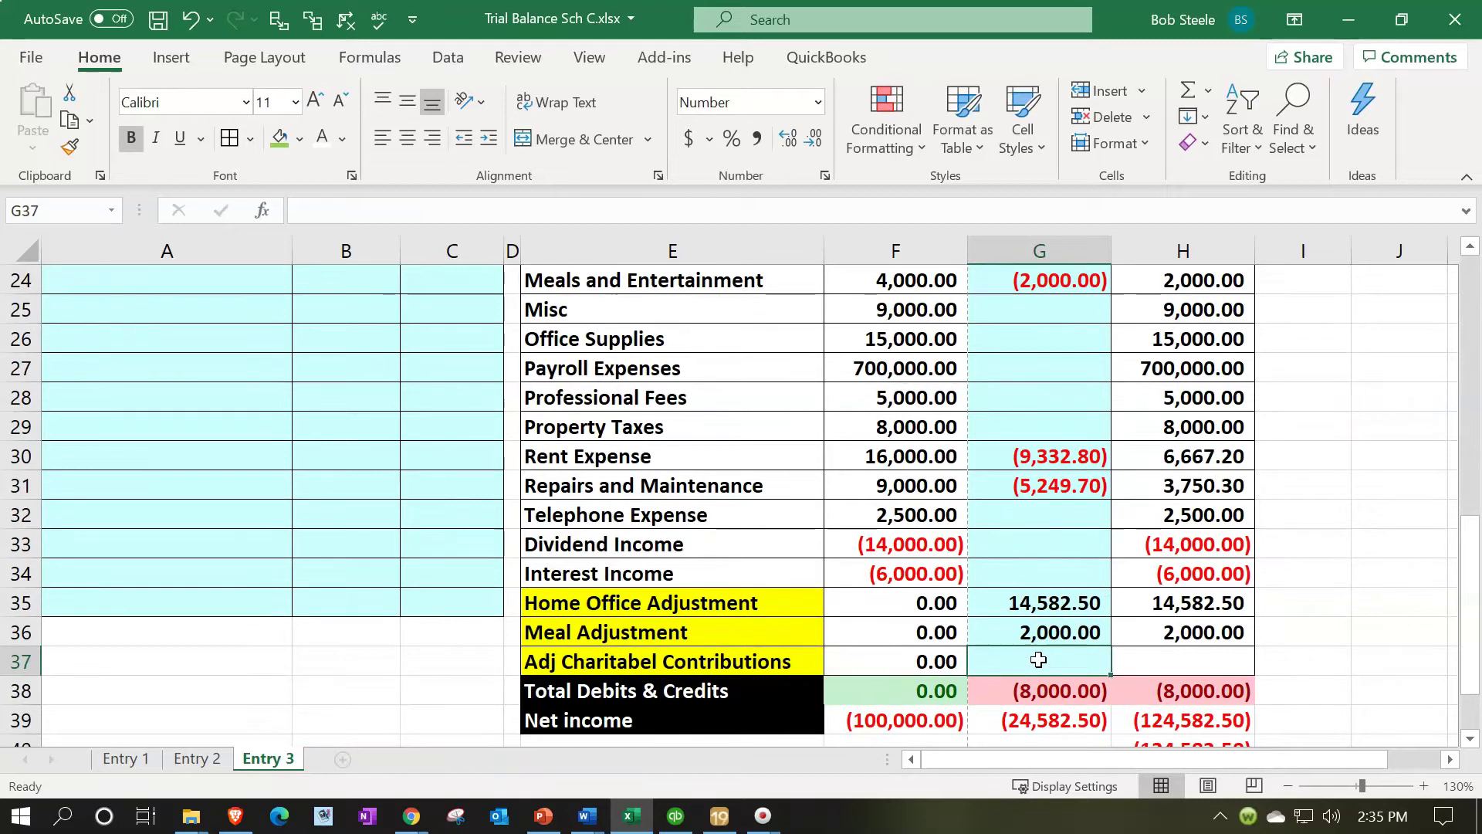
pyautogui.write('=')
pyautogui.scroll(5, 548, 614)
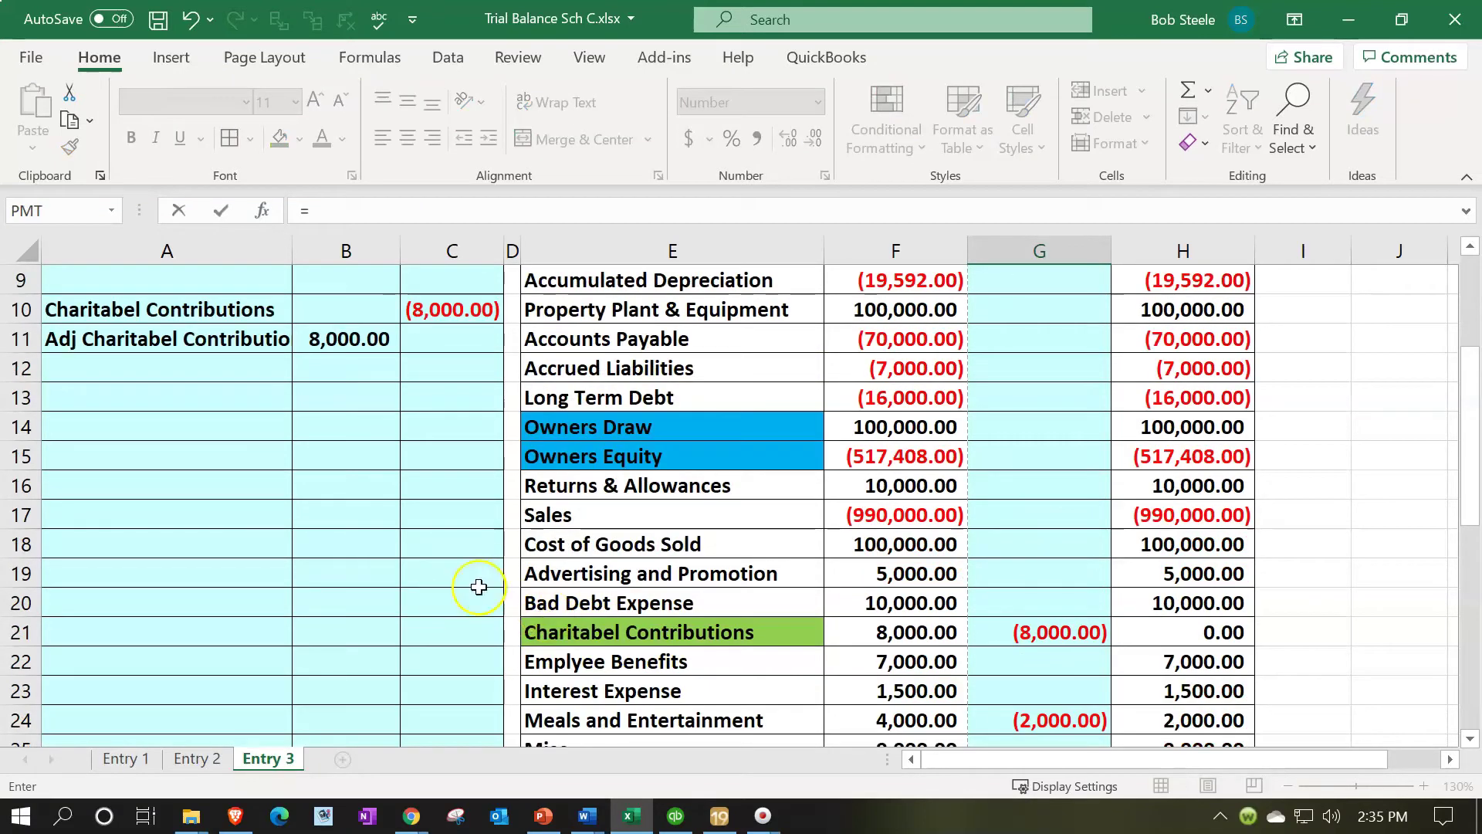
pyautogui.click(328, 336)
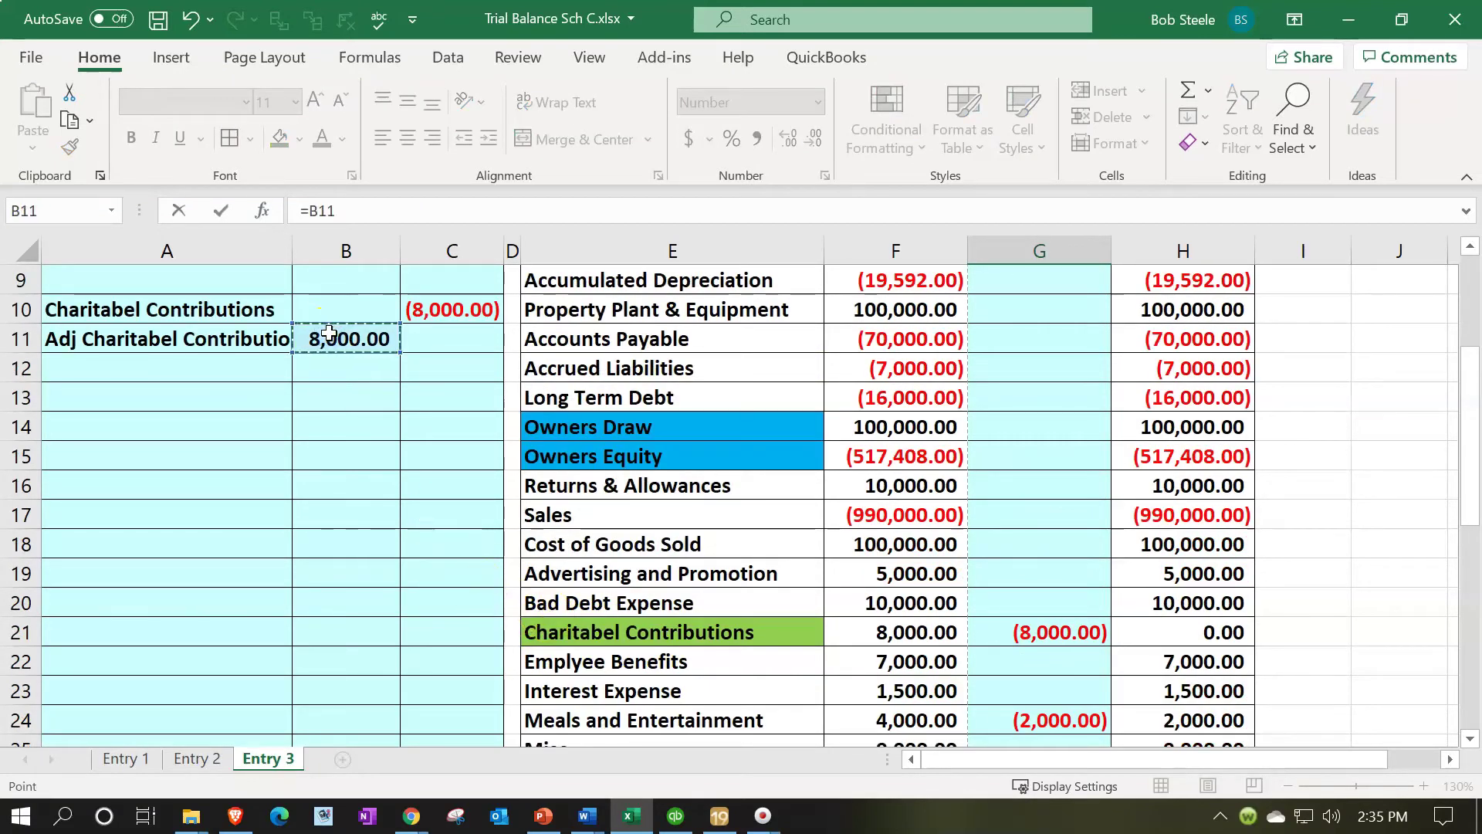
pyautogui.press('Return')
pyautogui.scroll(-1, 579, 456)
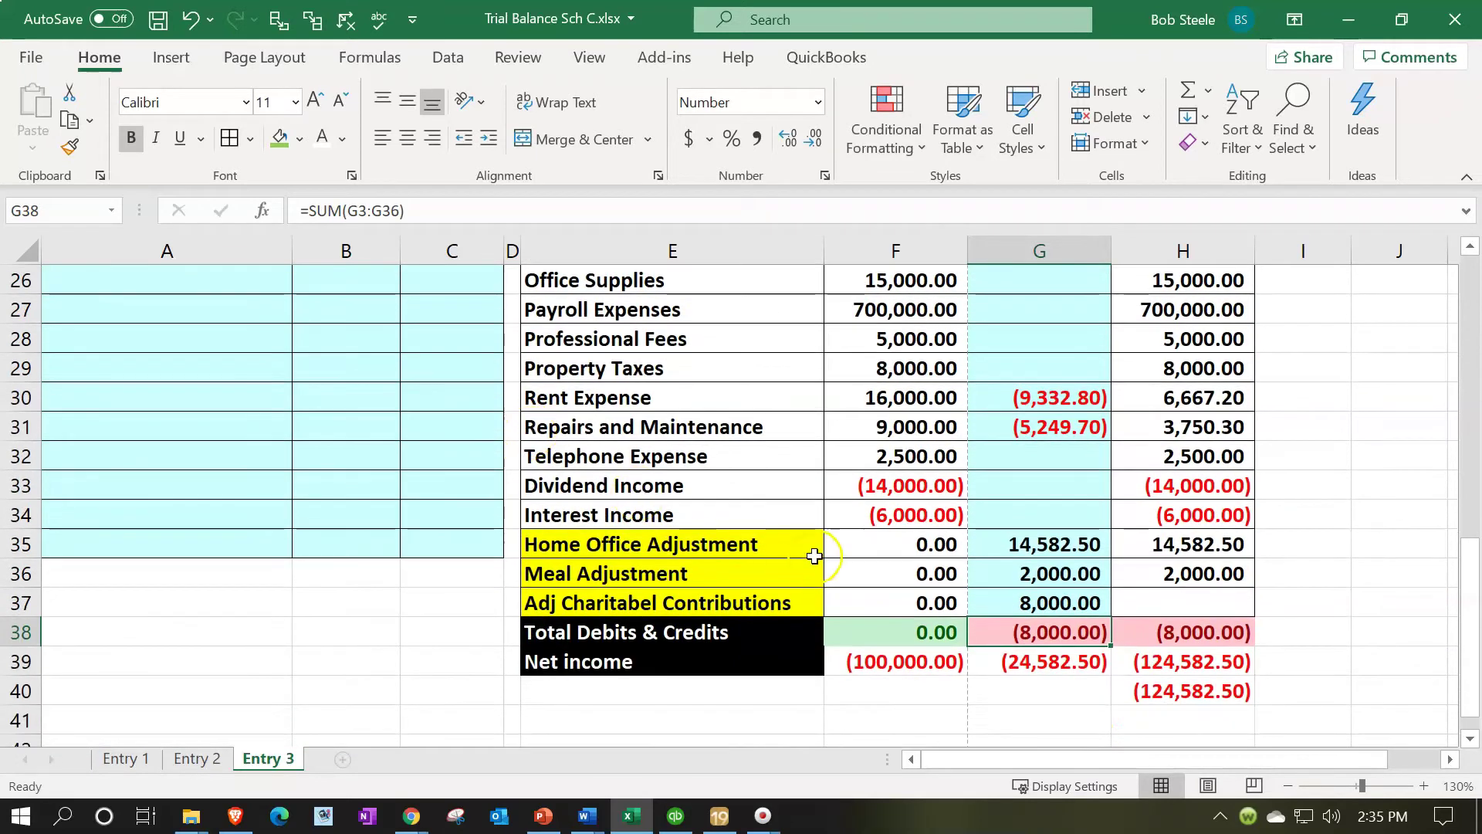
# Extend the G38 and H38 Total Debits & Credits sums to include row 37.
pyautogui.doubleClick(905, 629)
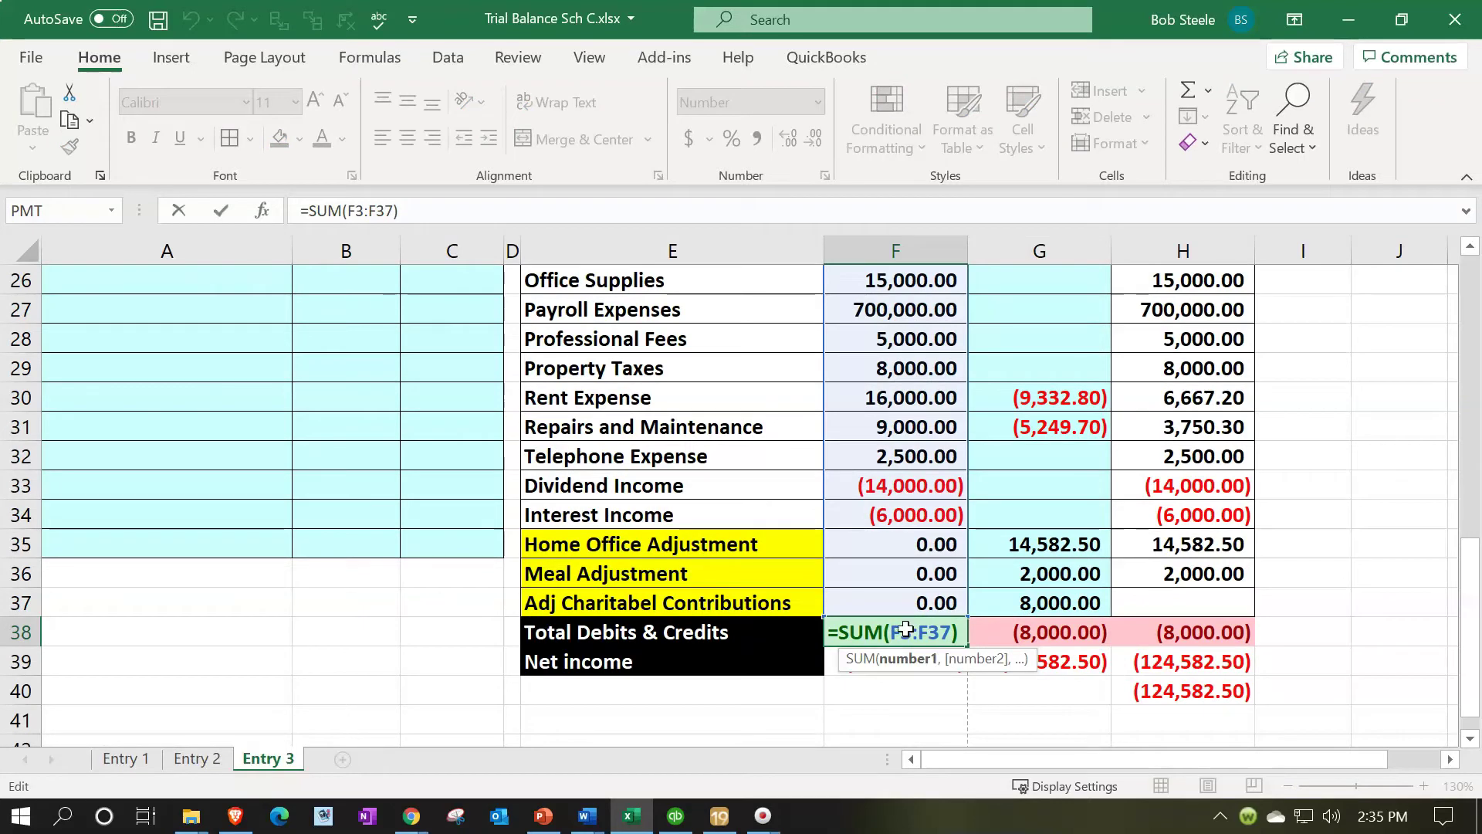
pyautogui.press('Return')
pyautogui.doubleClick(1081, 635)
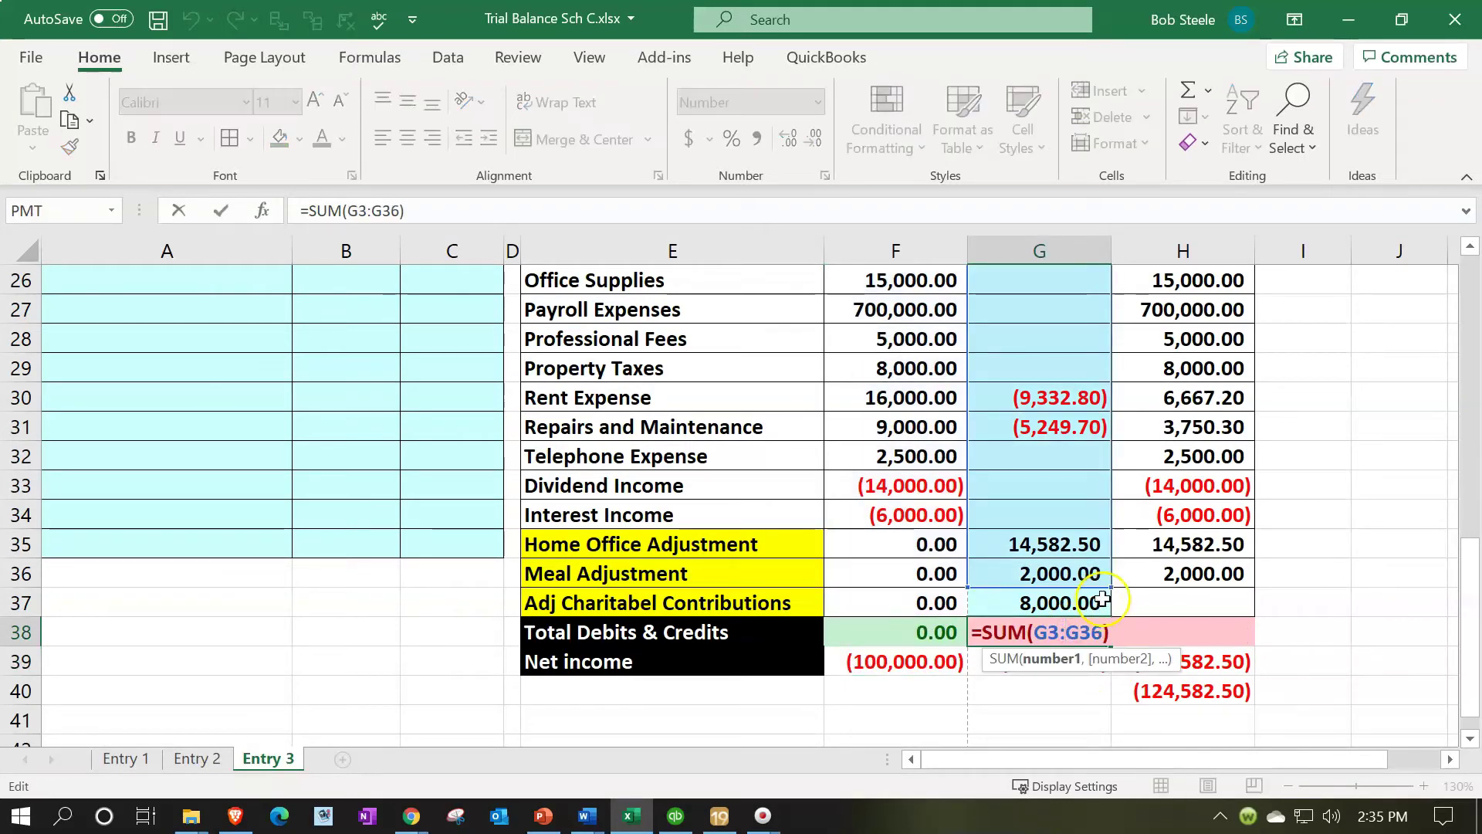
pyautogui.moveTo(1111, 589); pyautogui.dragTo(1108, 606)
pyautogui.press('Return')
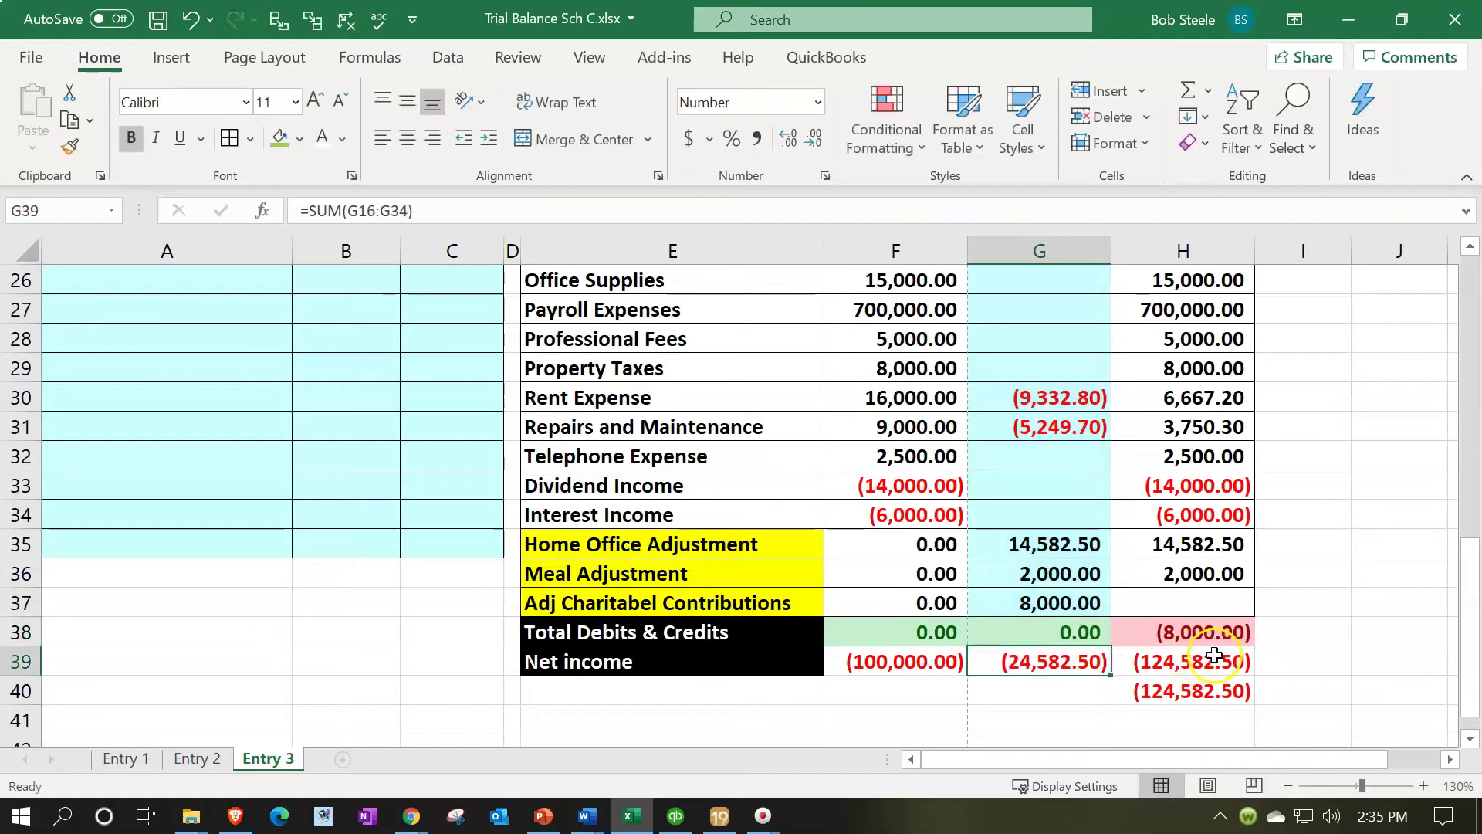
pyautogui.doubleClick(1210, 623)
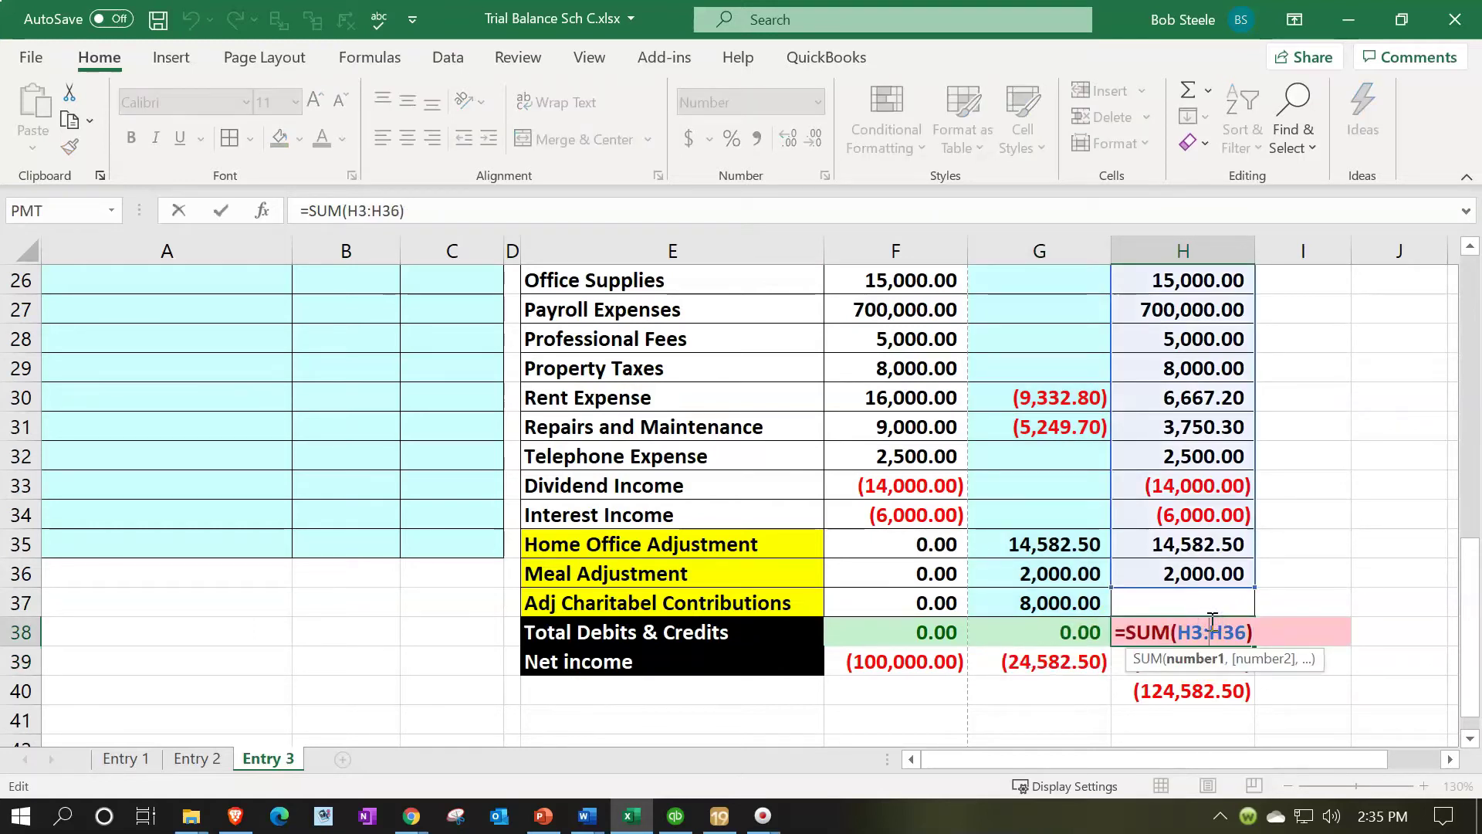
pyautogui.moveTo(1256, 588); pyautogui.dragTo(1256, 610)
pyautogui.press('Return')
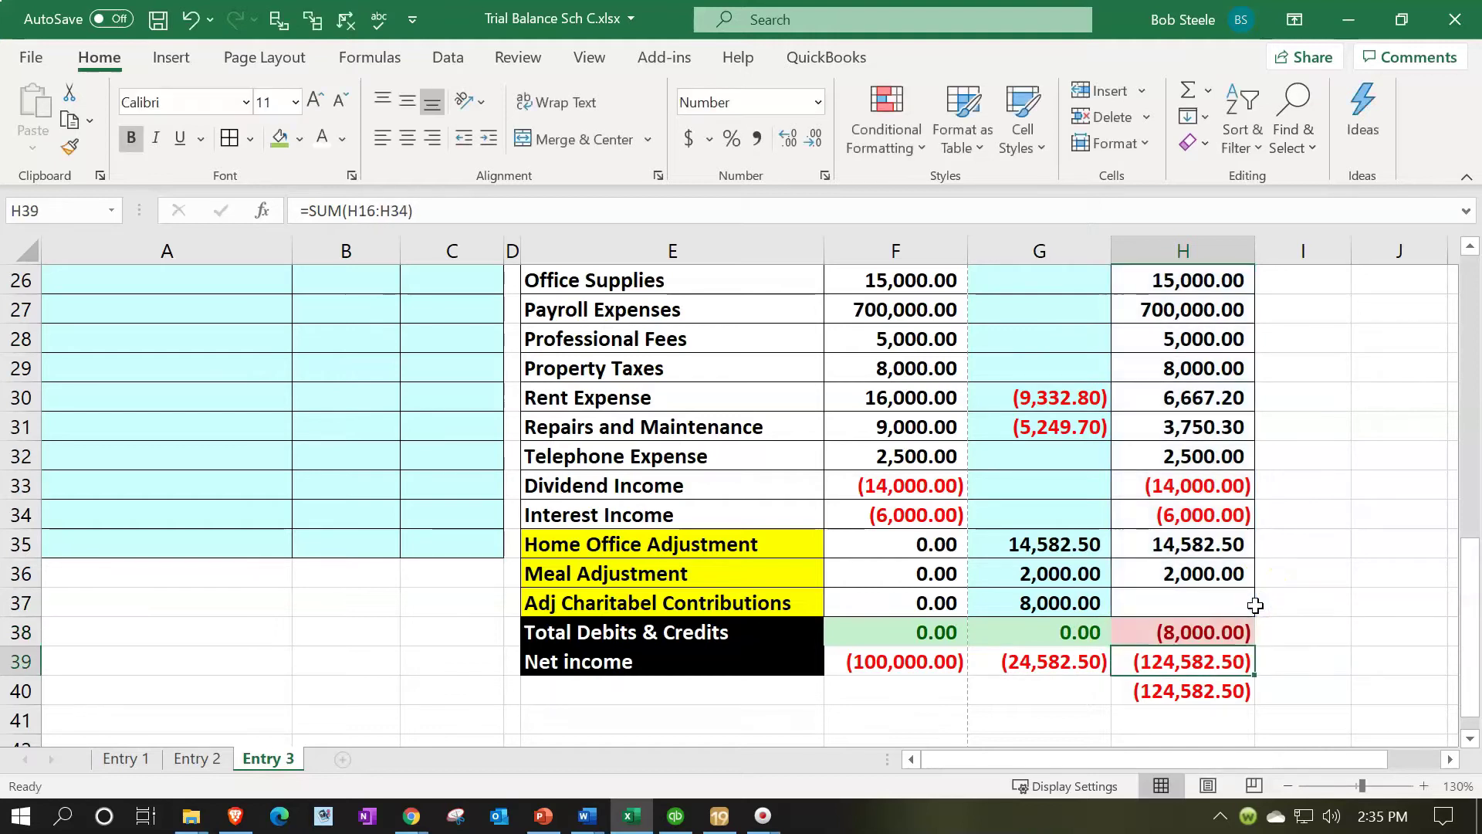
pyautogui.click(1223, 609)
# Fill the H36 row-total formula down to H37.
pyautogui.click(1236, 575)
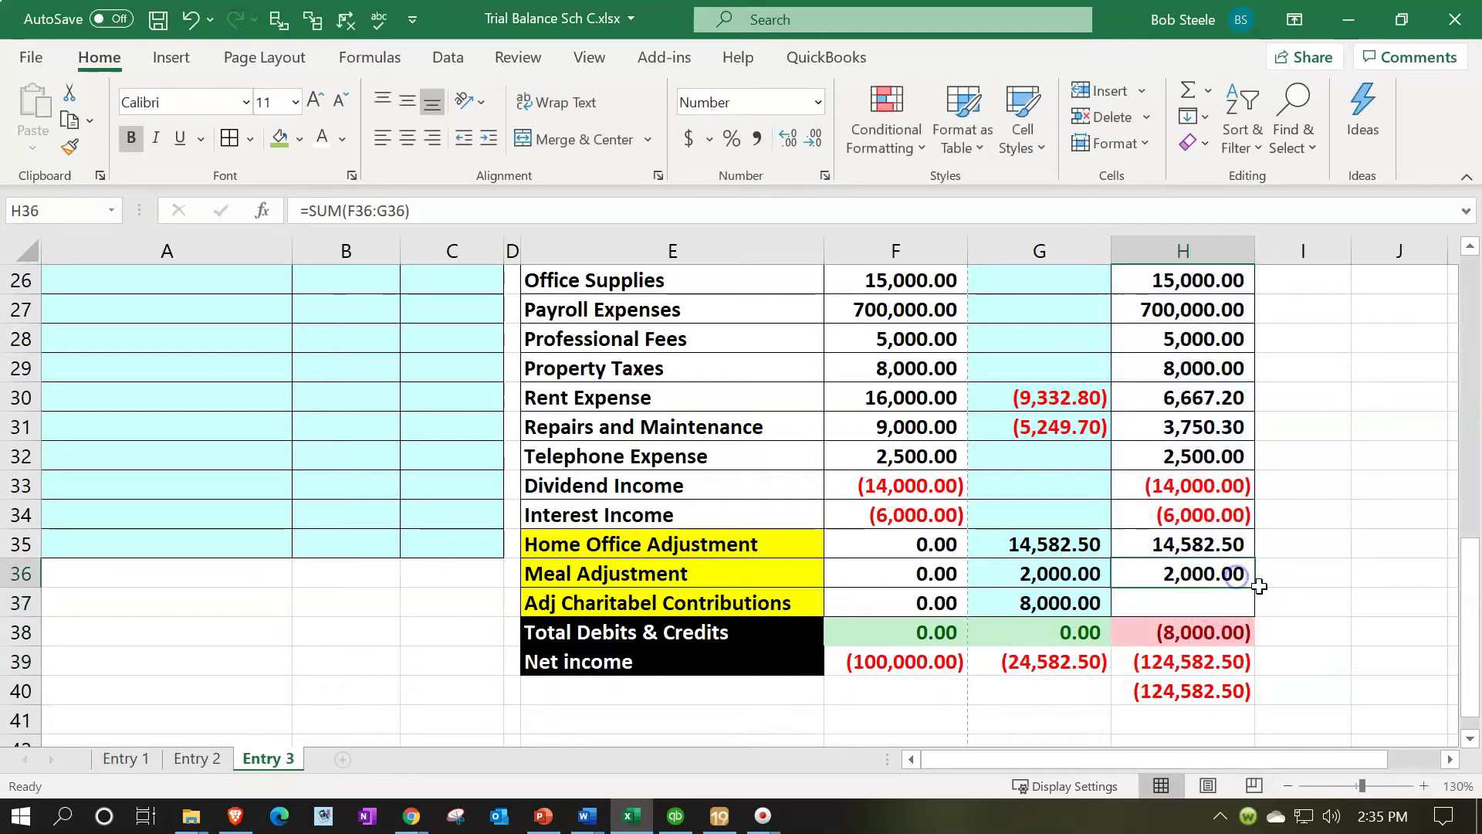
pyautogui.moveTo(1258, 584); pyautogui.dragTo(1235, 608)
pyautogui.click(1234, 607)
pyautogui.doubleClick(1235, 608)
pyautogui.press('Return')
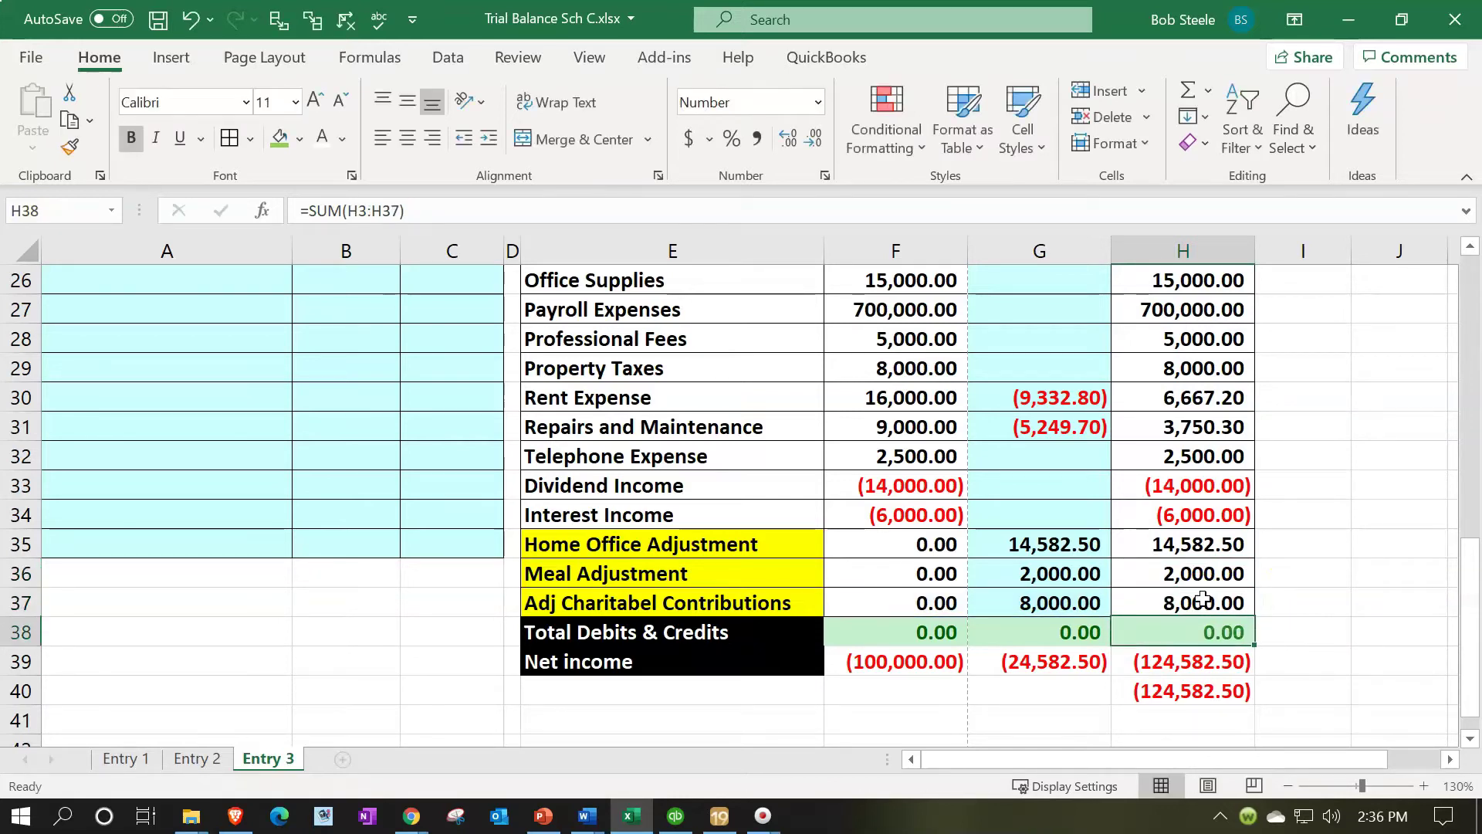
# Widen the F39 net income sum to F16:F37, confirming H39 reads (124,582.50).
pyautogui.click(1075, 662)
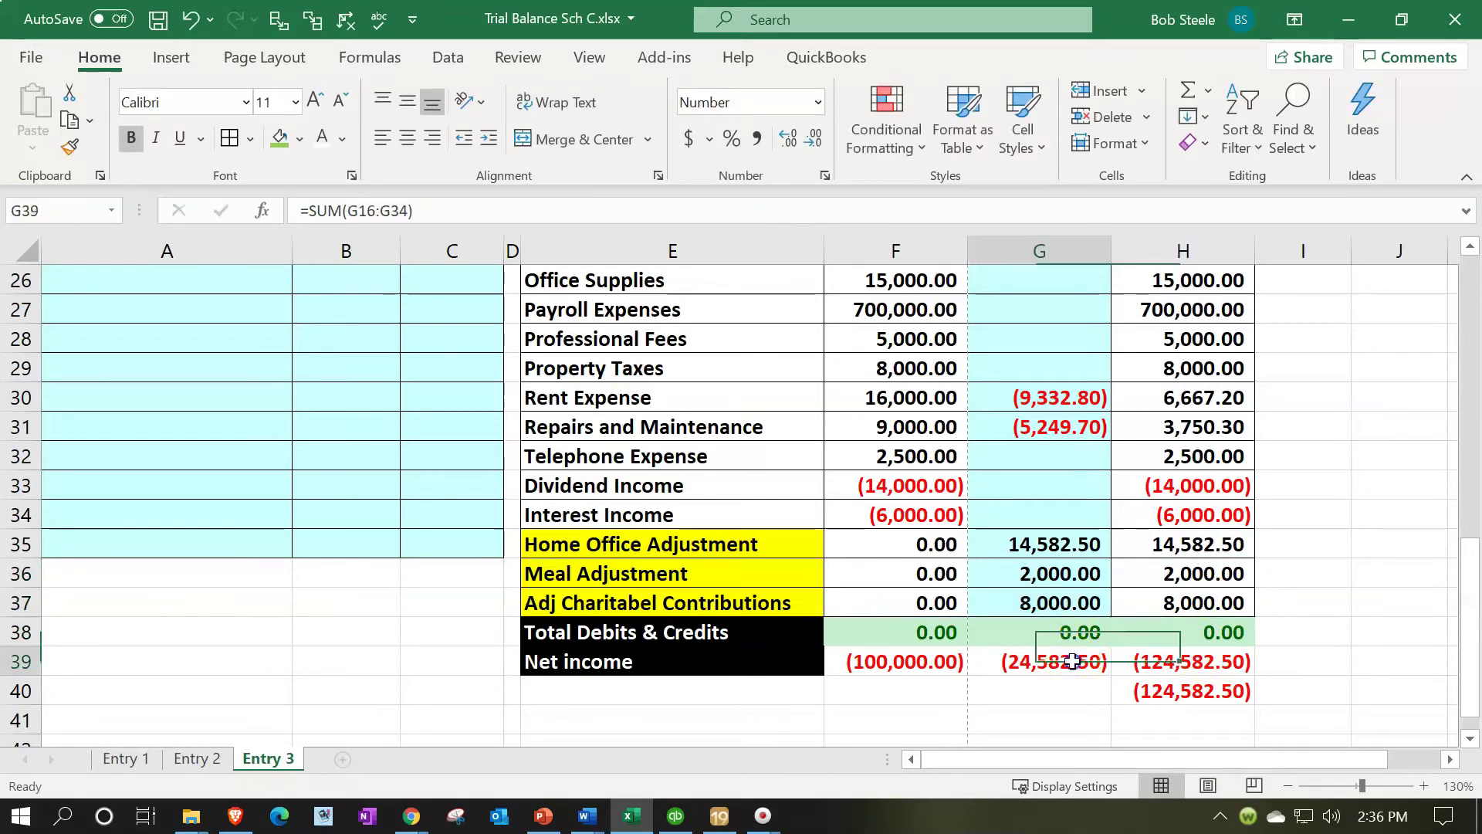
pyautogui.doubleClick(1073, 662)
pyautogui.press('Return')
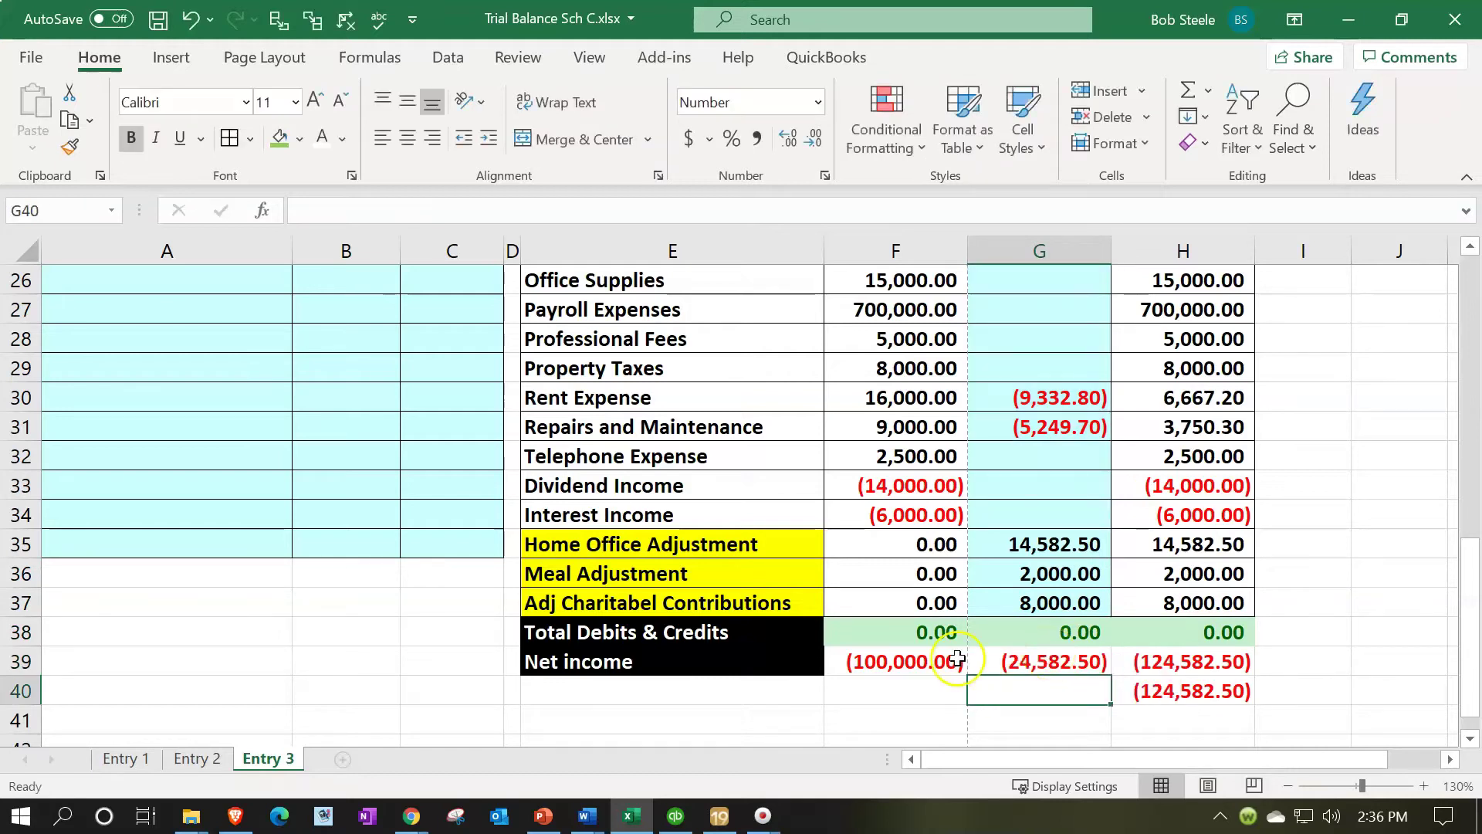
pyautogui.doubleClick(948, 652)
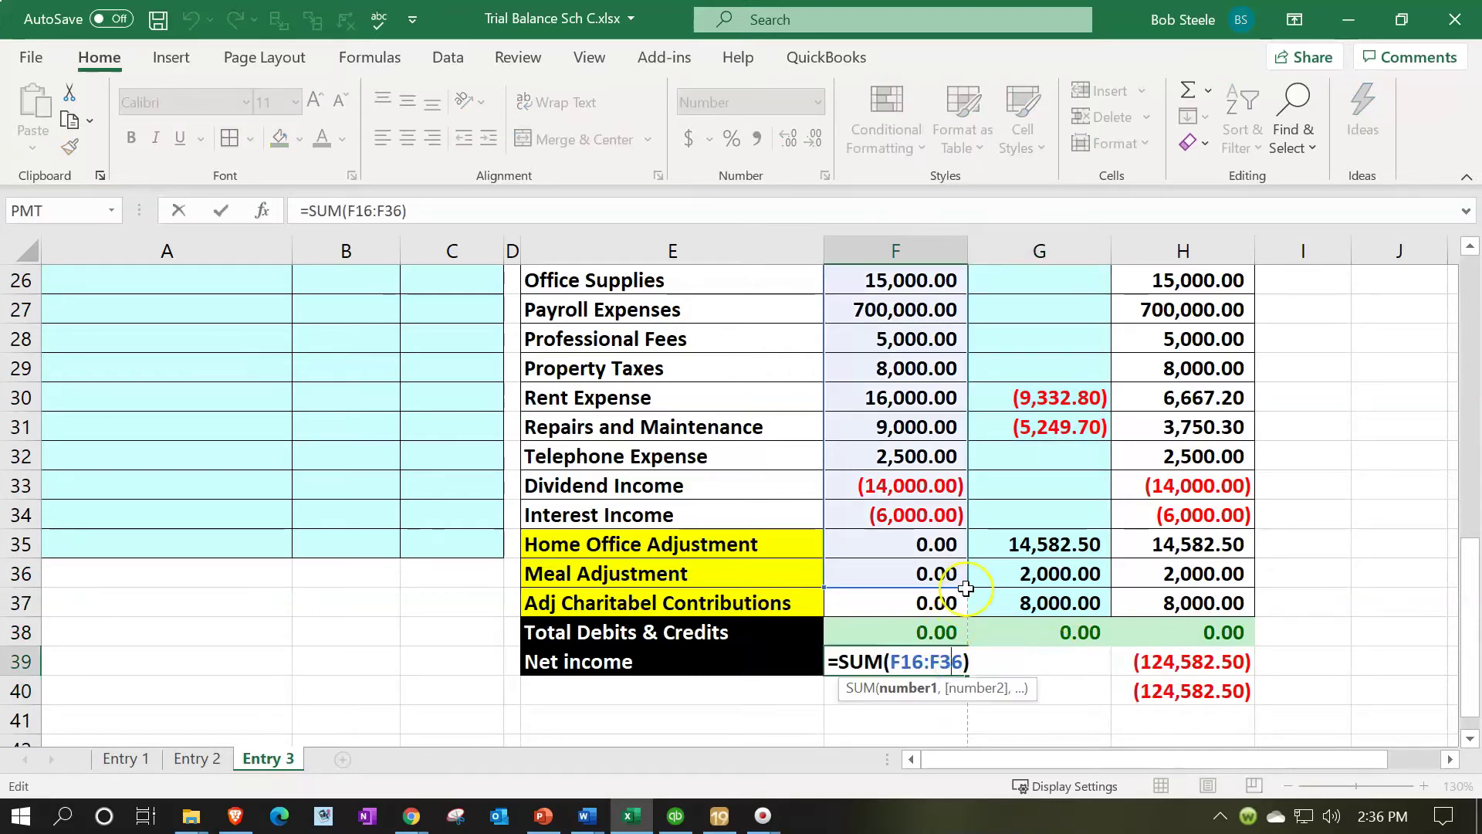
pyautogui.moveTo(966, 588); pyautogui.dragTo(961, 605)
pyautogui.press('Return')
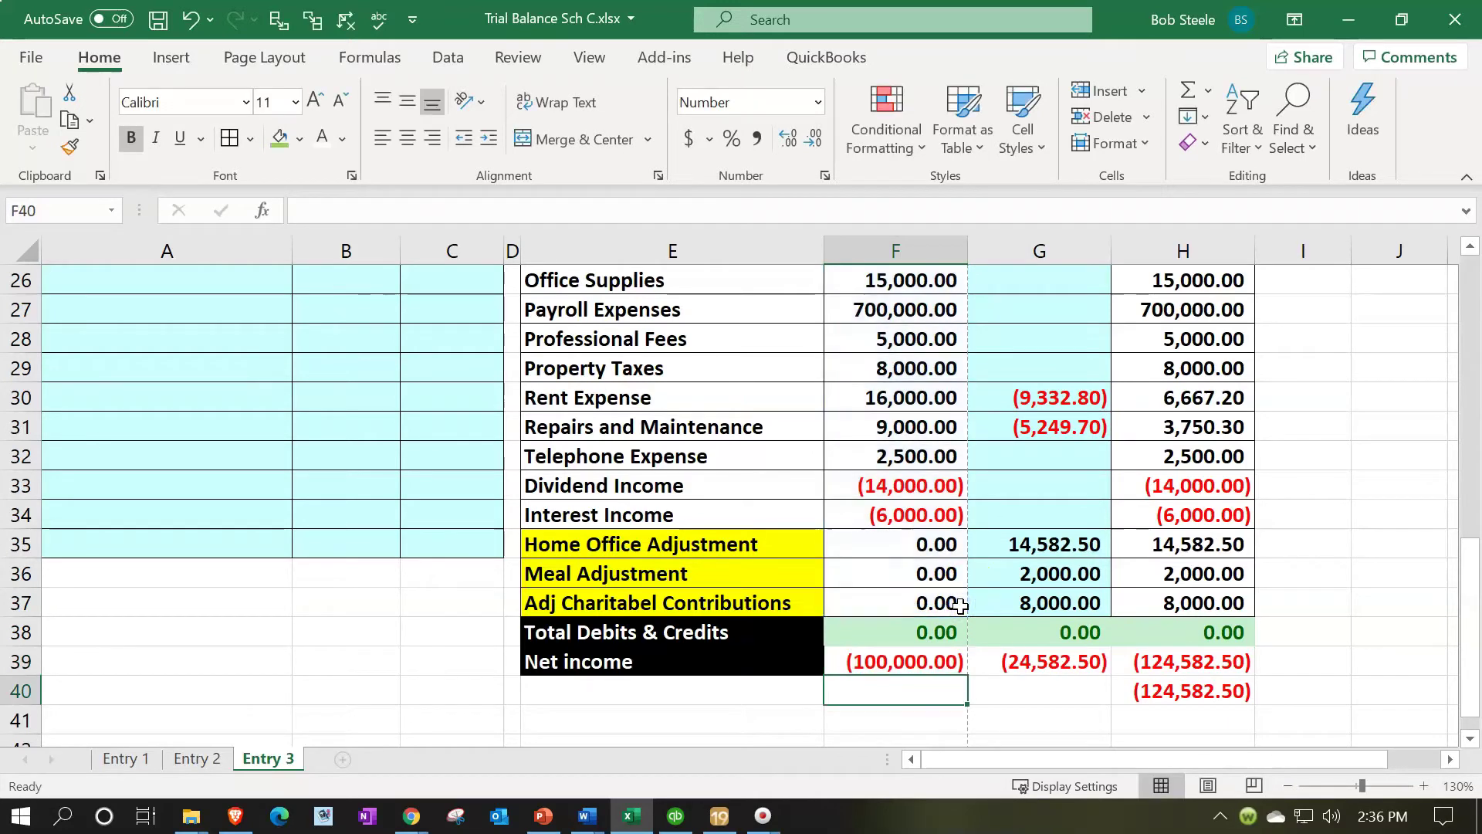
pyautogui.doubleClick(1034, 658)
pyautogui.press('Return')
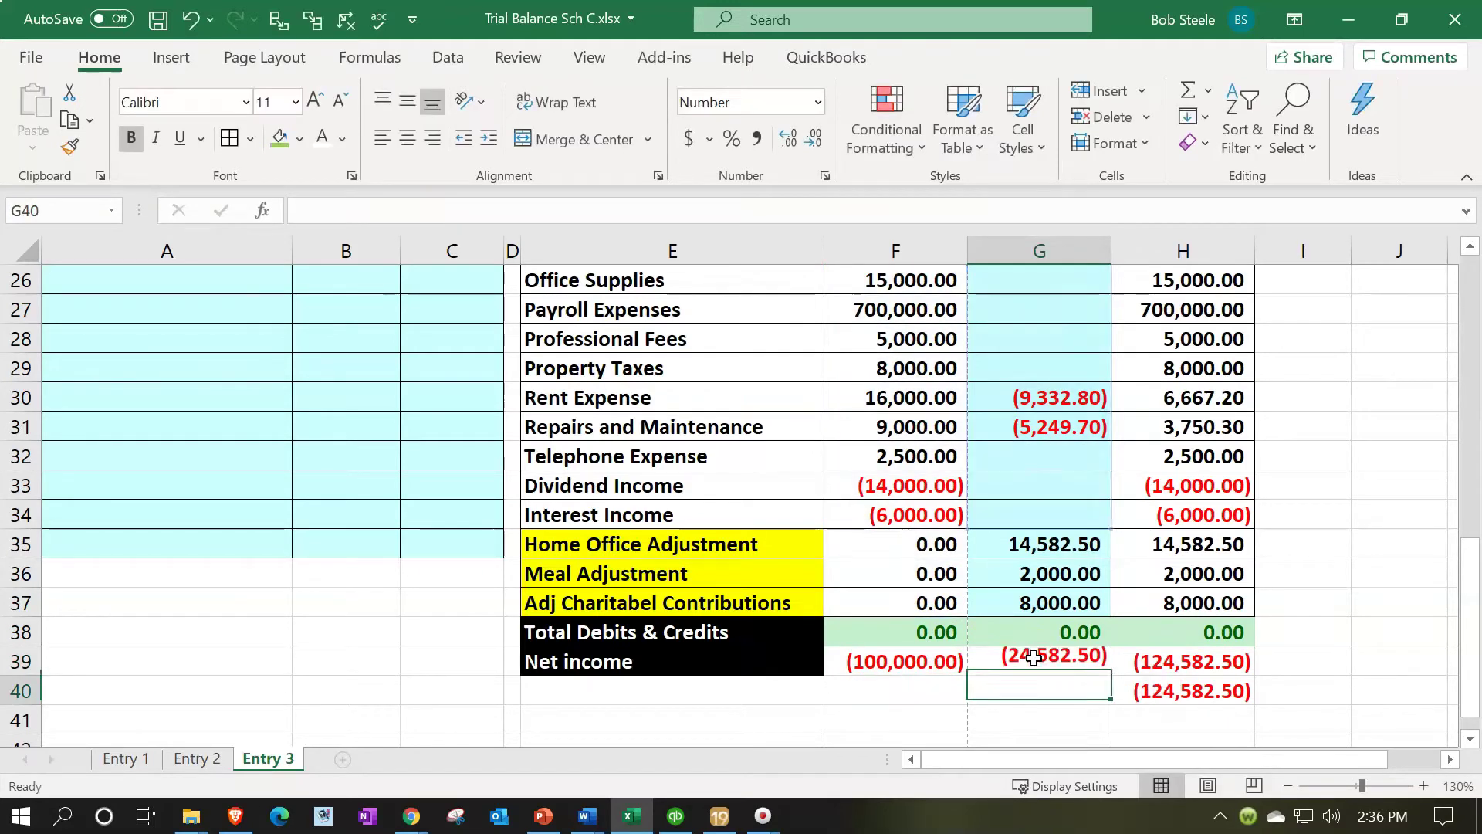
pyautogui.doubleClick(1169, 662)
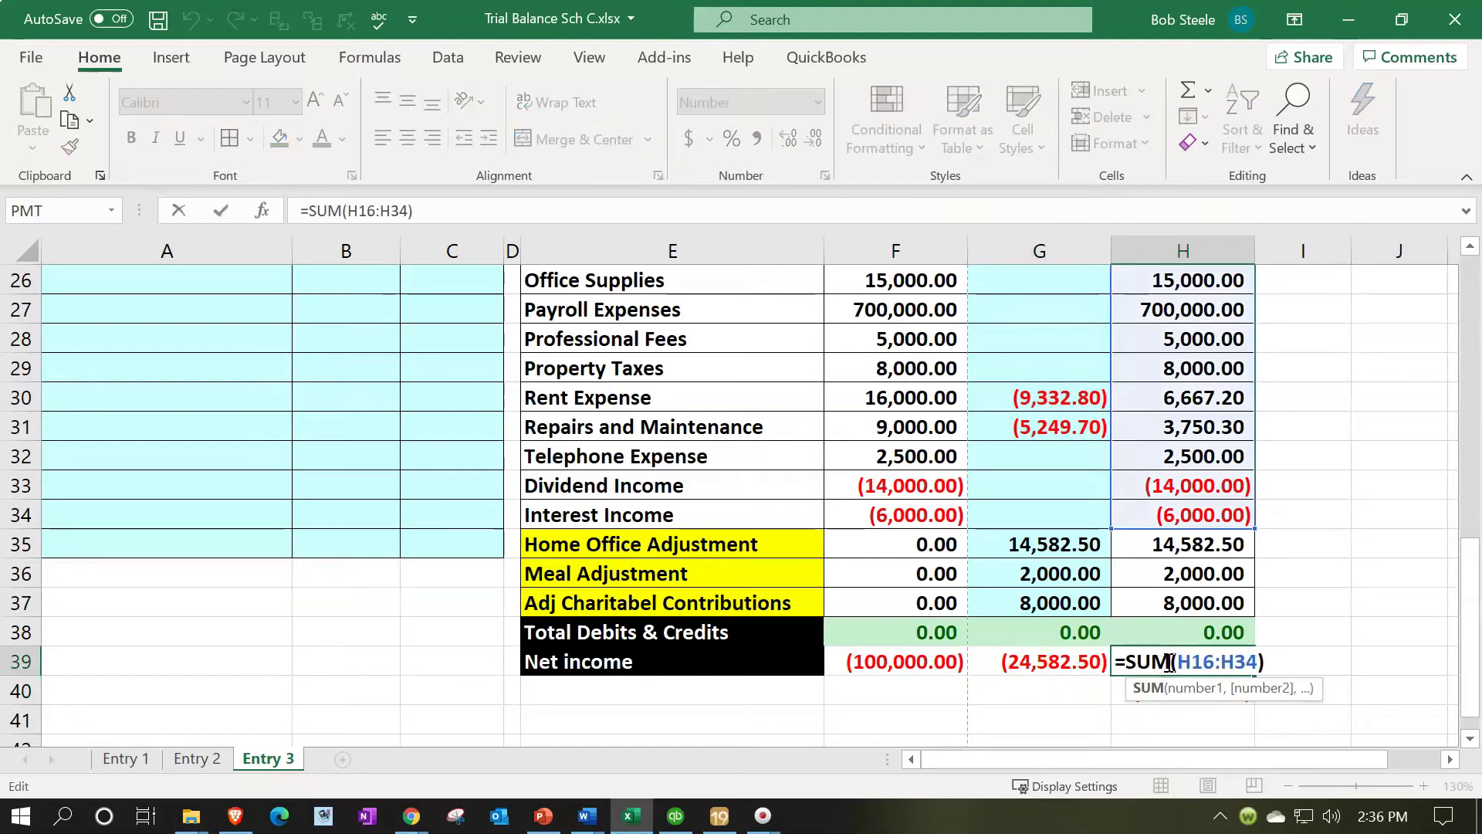
pyautogui.press('Return')
pyautogui.press('Up')
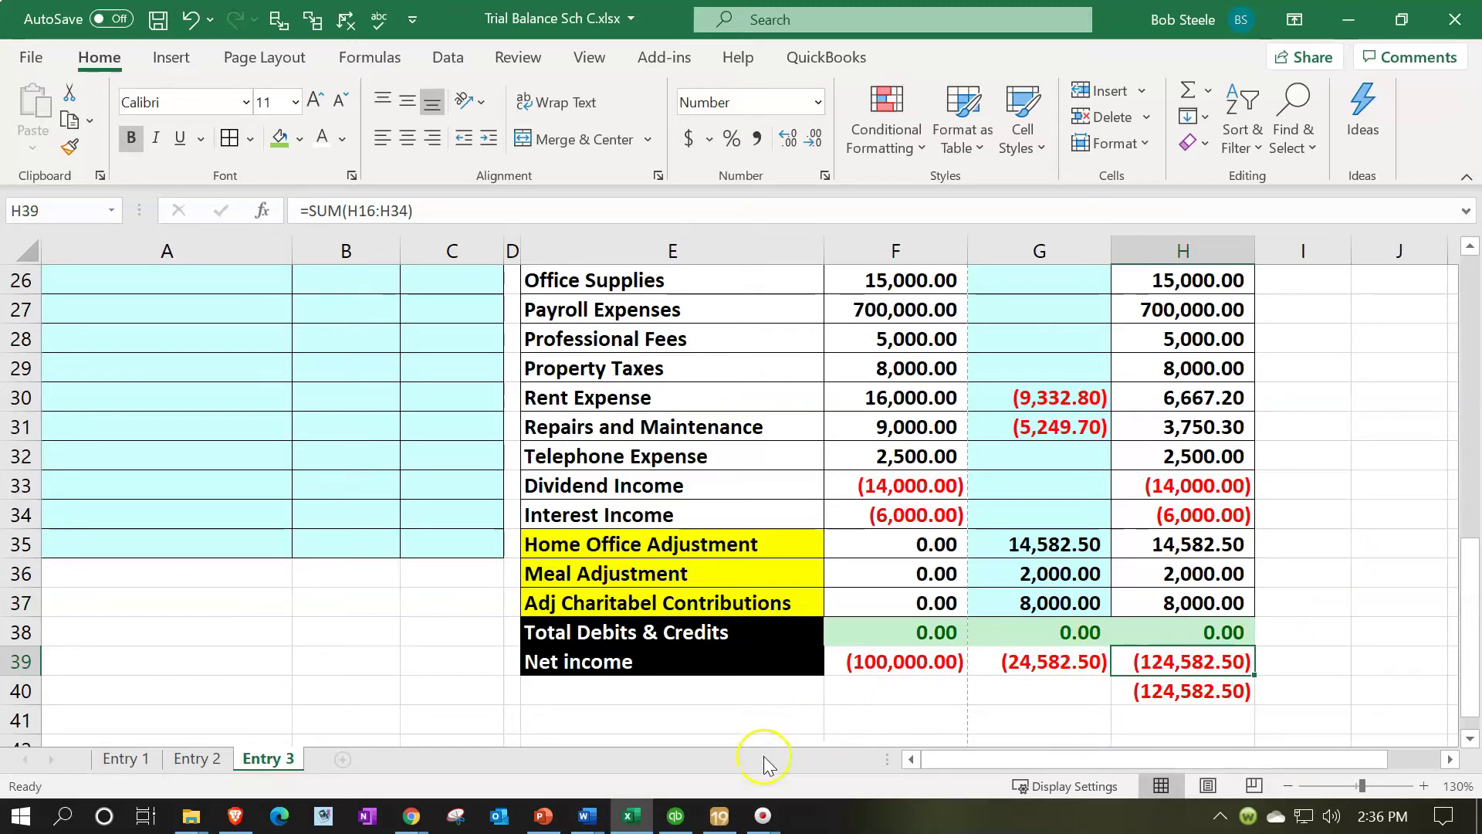
# In Lacerte's Detail input, scroll Business Income (Schedule C) screen 16 to Other expenses of 17,000.
pyautogui.click(720, 816)
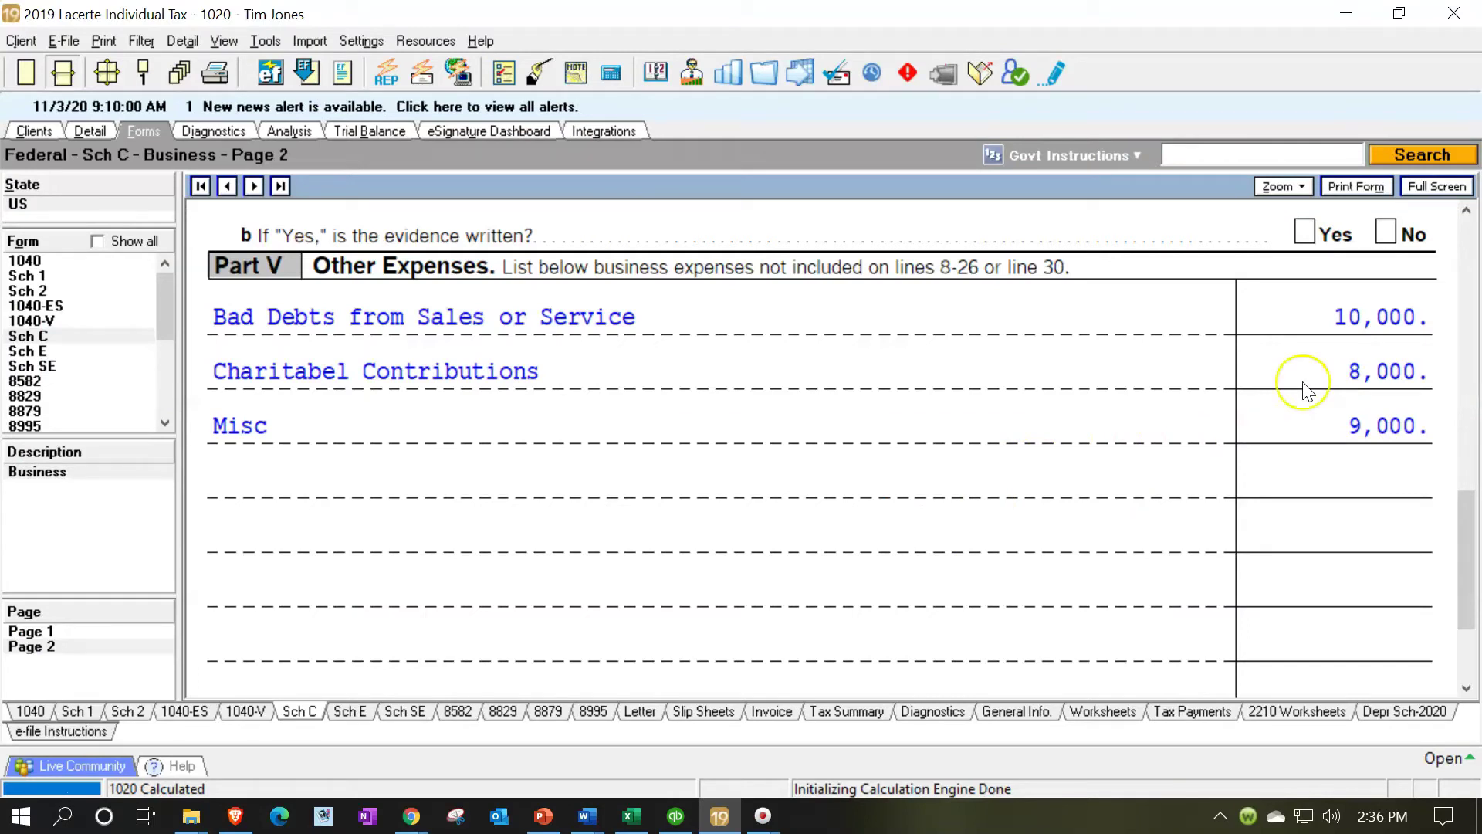
pyautogui.click(116, 139)
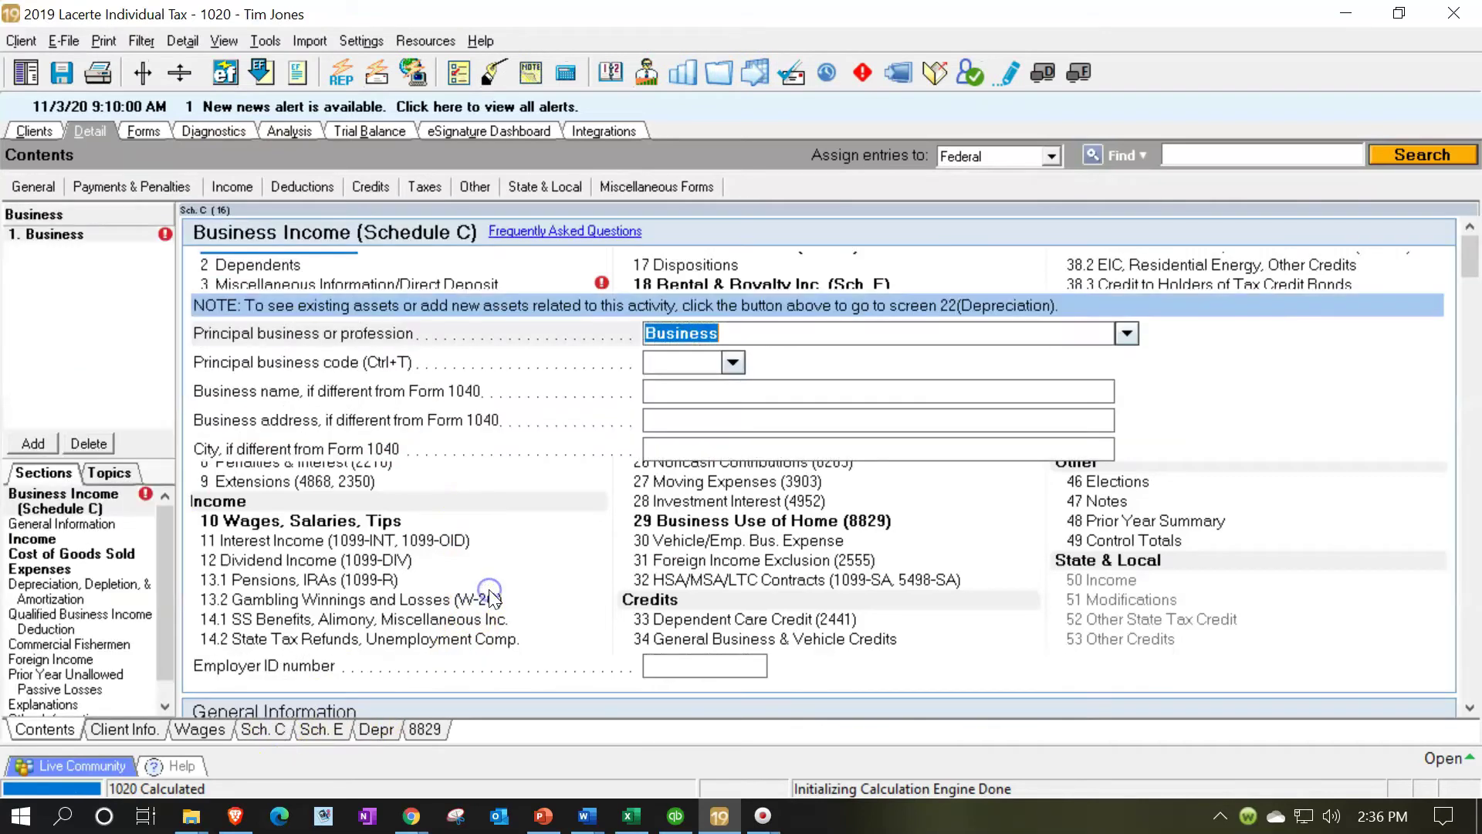
pyautogui.scroll(-10, 492, 597)
pyautogui.scroll(-15, 491, 596)
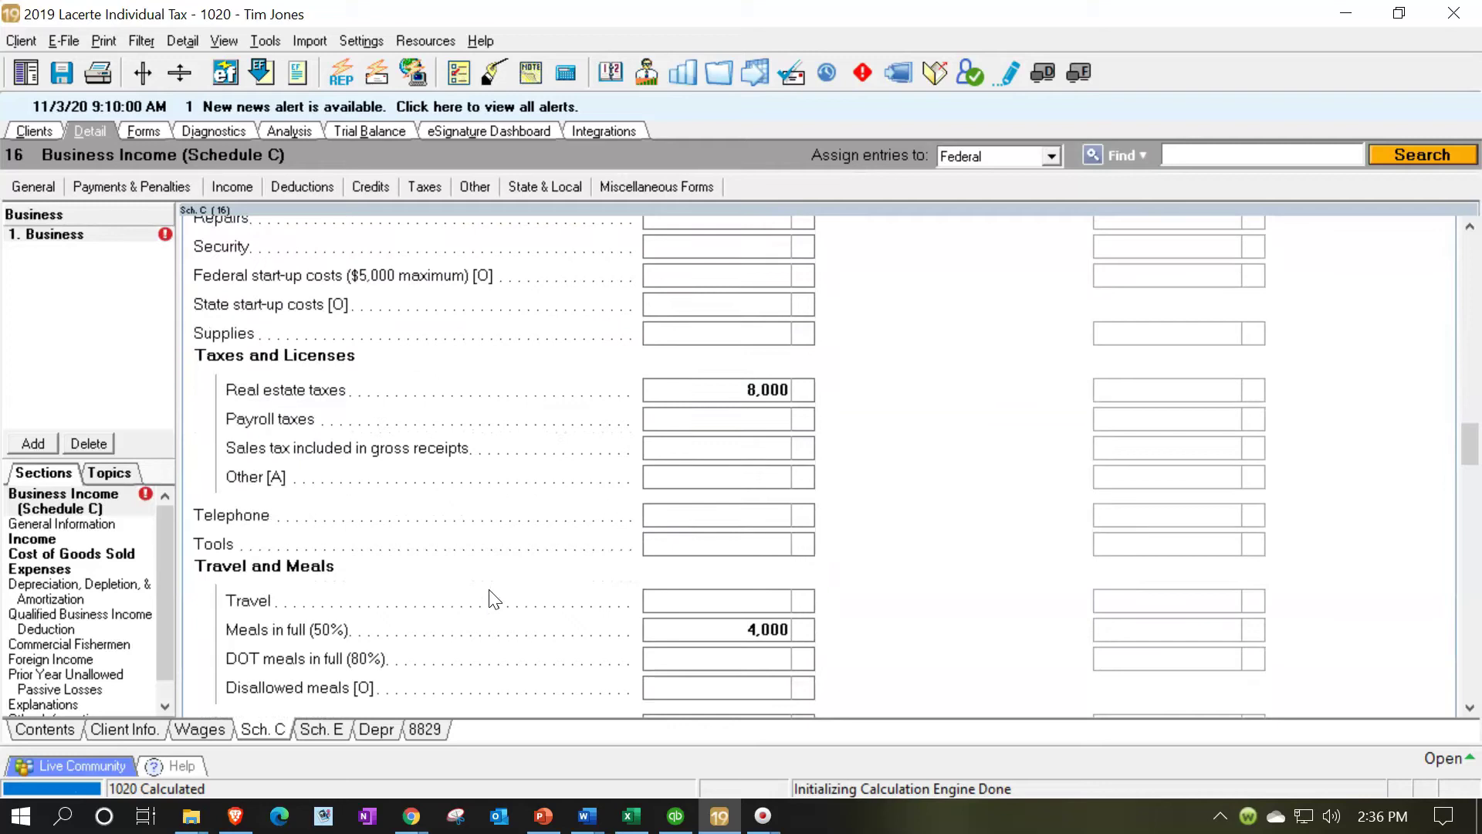
pyautogui.scroll(-5, 522, 473)
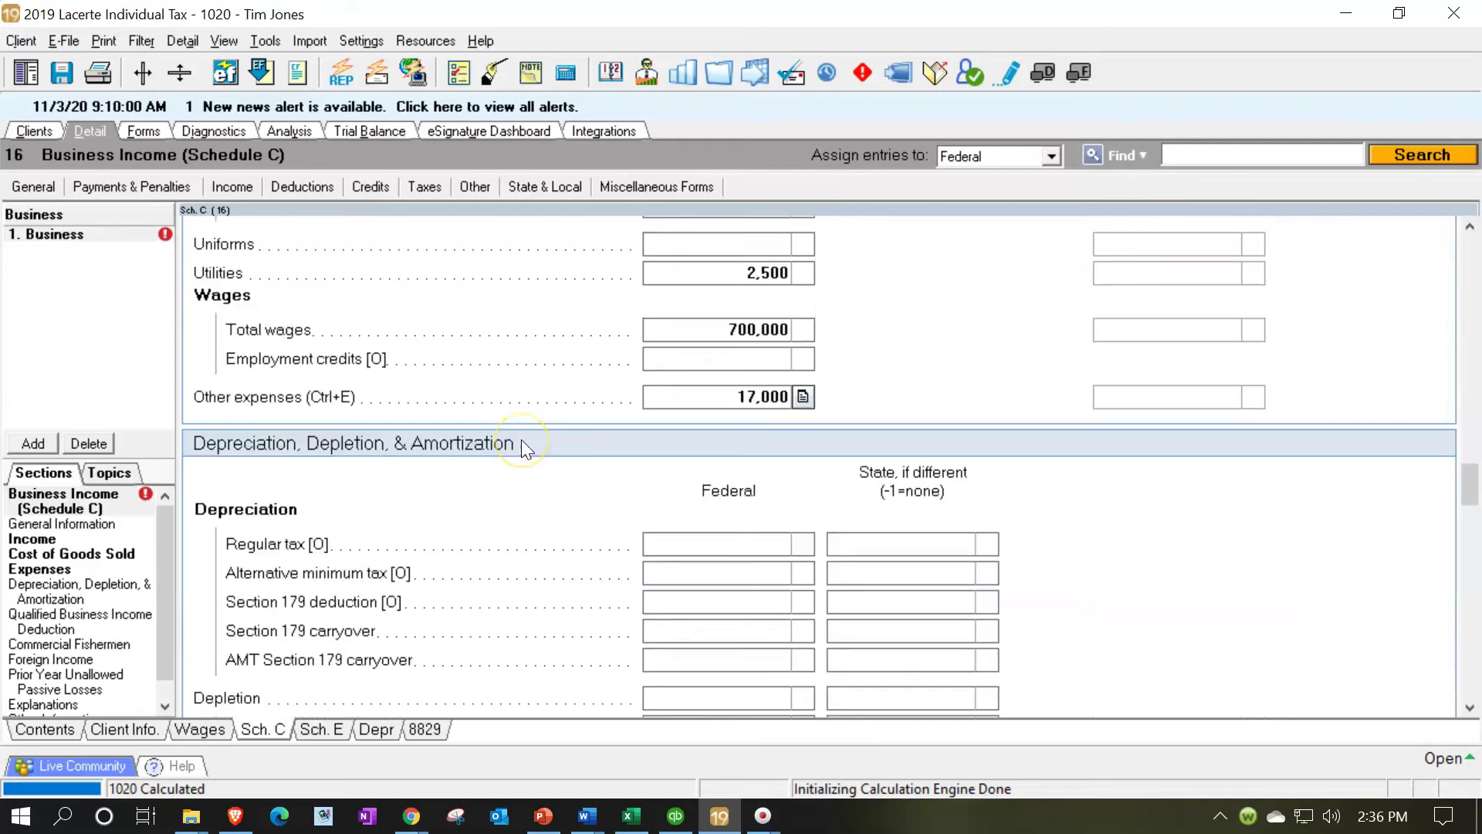
# Itemize an 'Adj Charitable Contribution' other expense of -8,000, netting other expenses to 9,000.
pyautogui.click(803, 397)
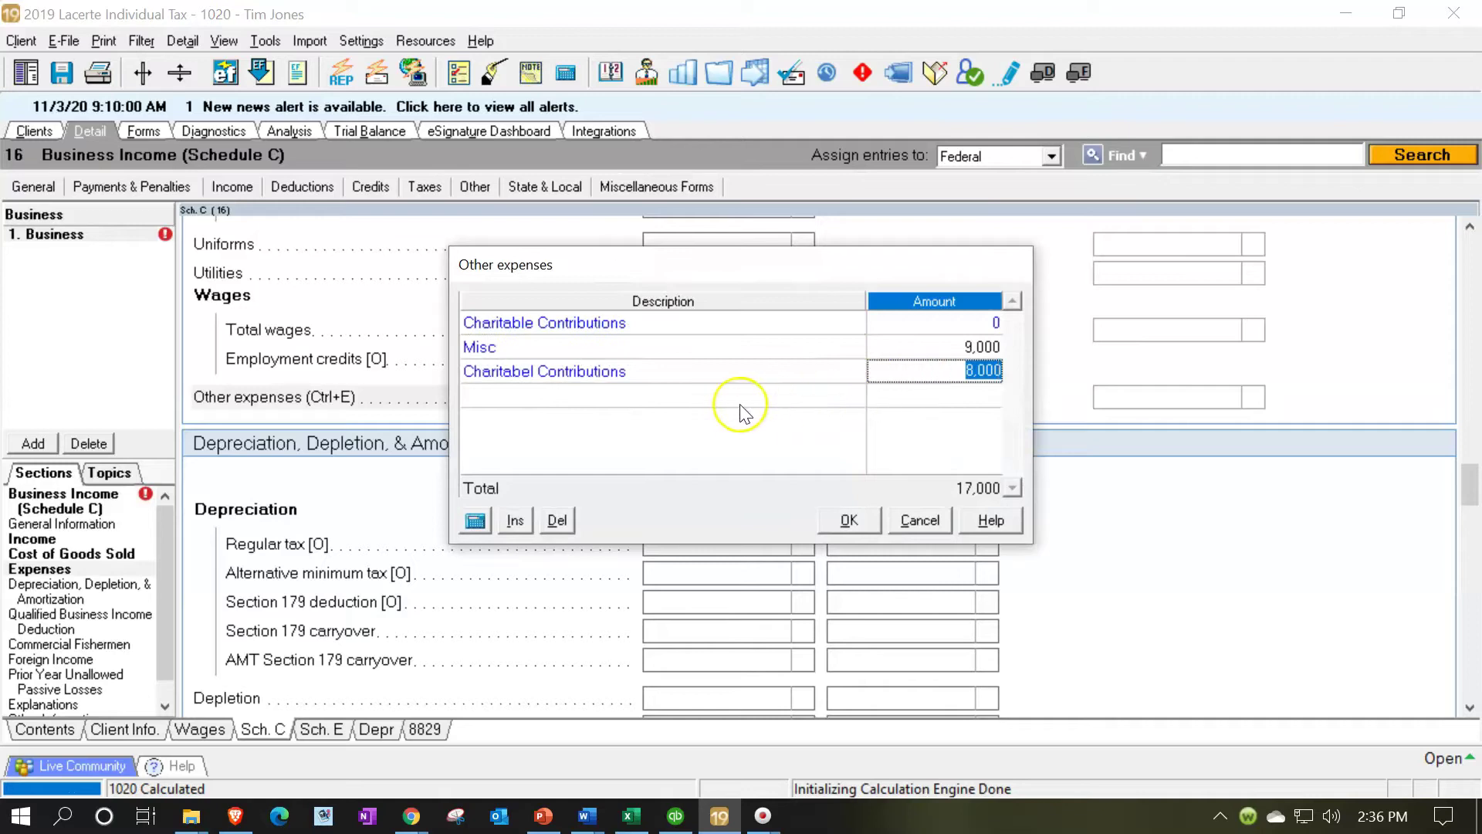
pyautogui.click(710, 397)
pyautogui.write('Adj Charitable C')
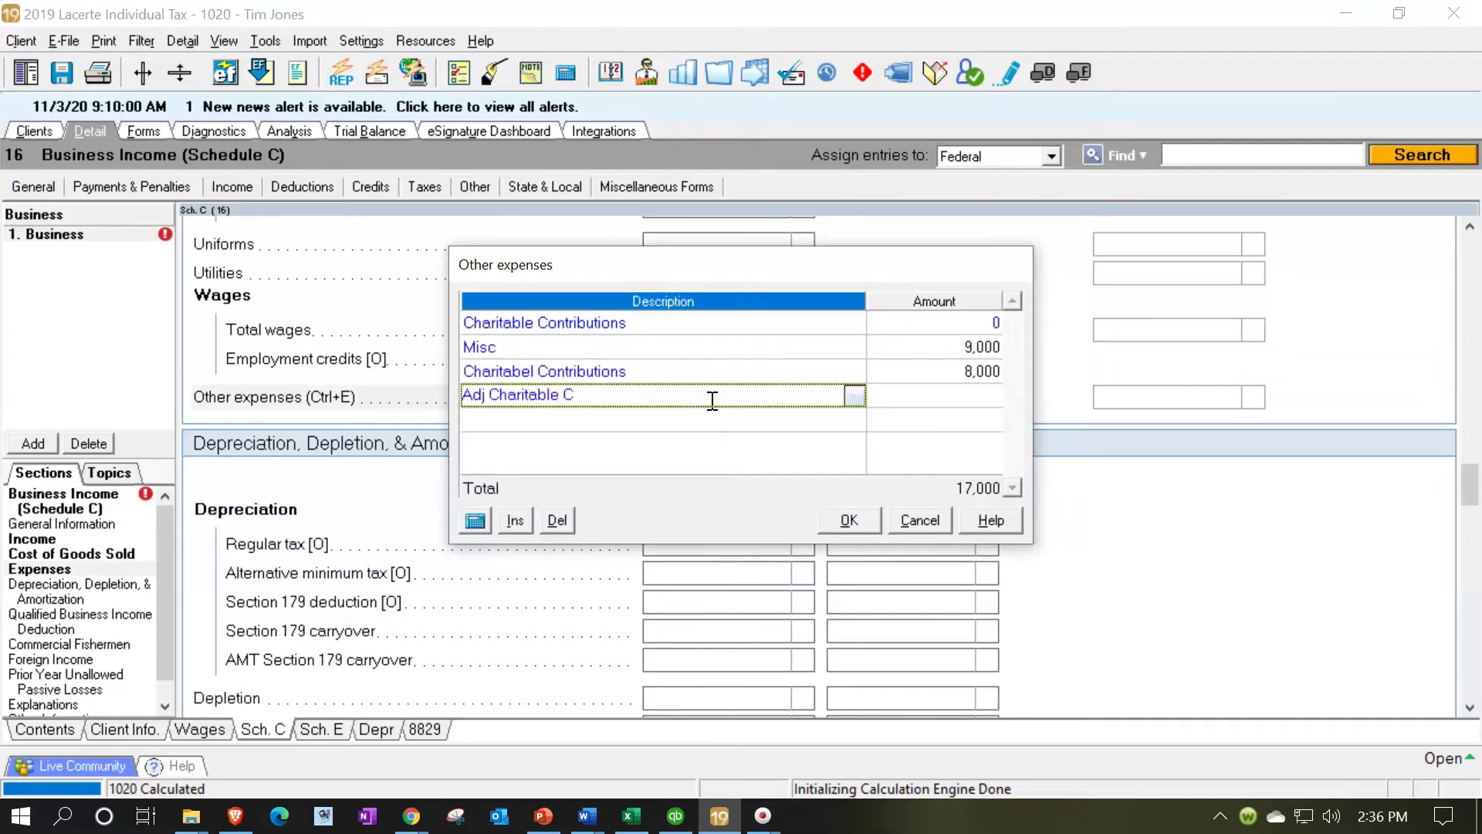
pyautogui.write('ontributions')
pyautogui.press('Tab')
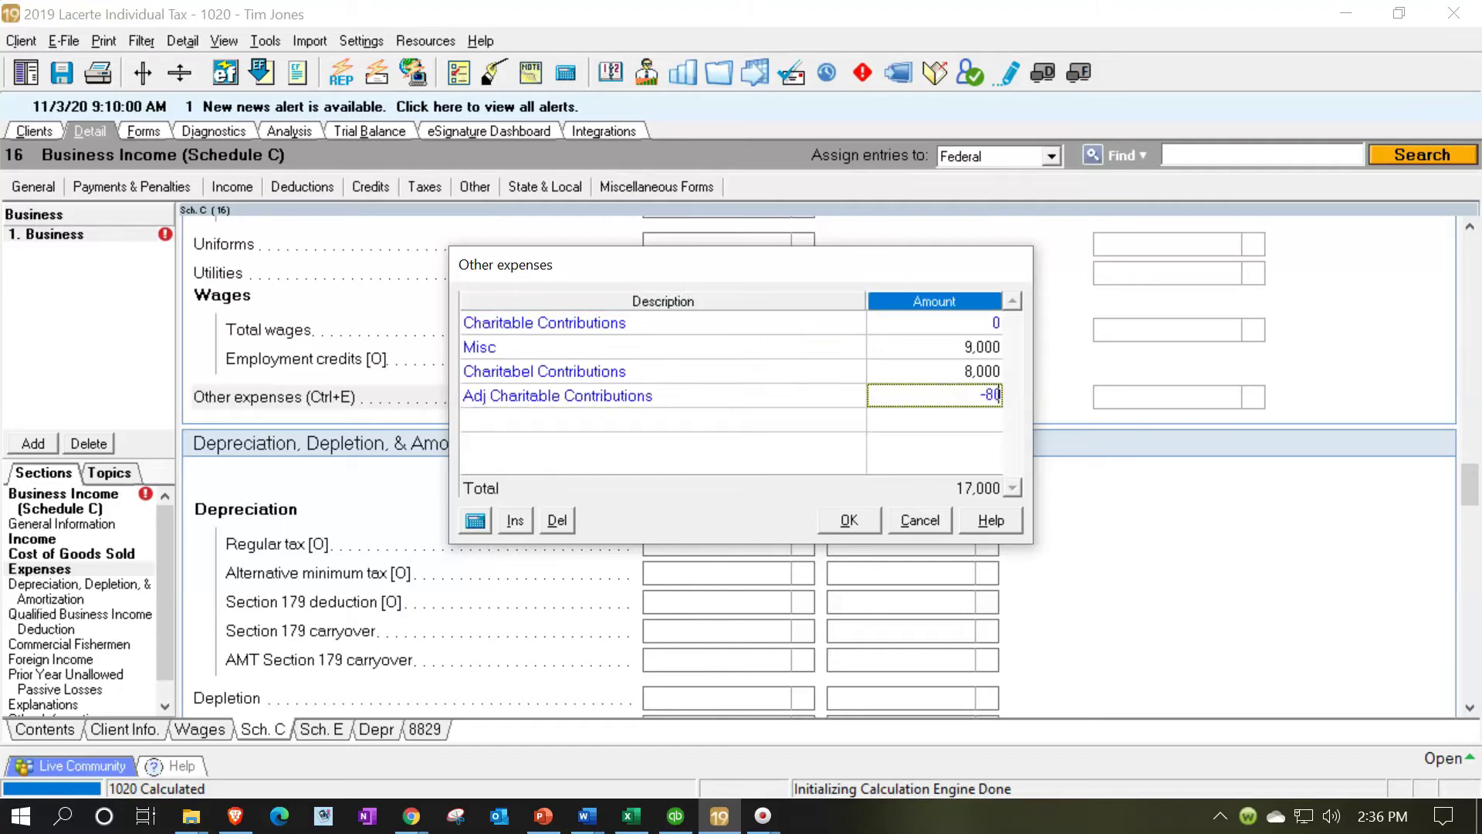
pyautogui.press('Tab')
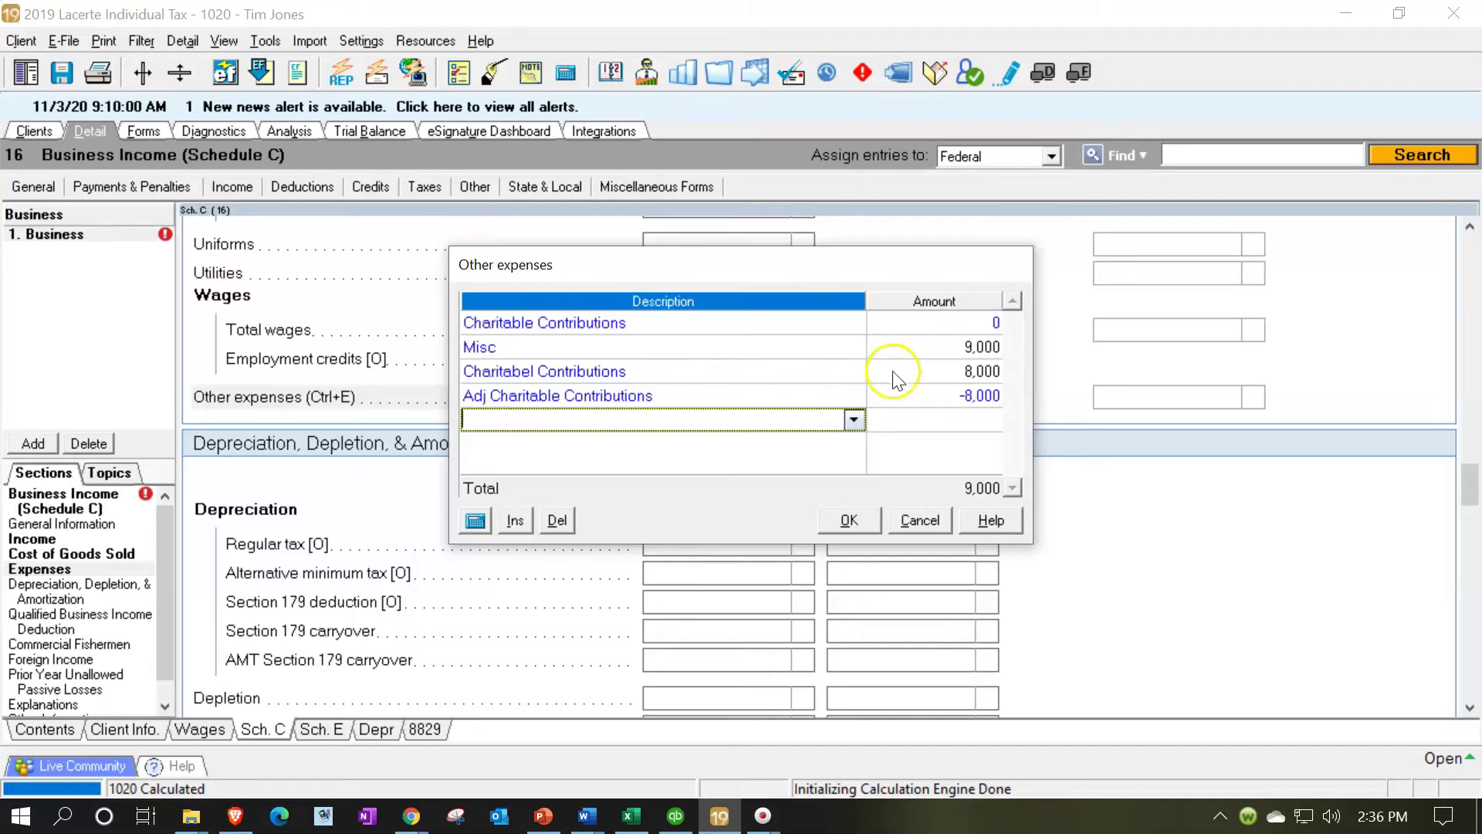
pyautogui.click(940, 380)
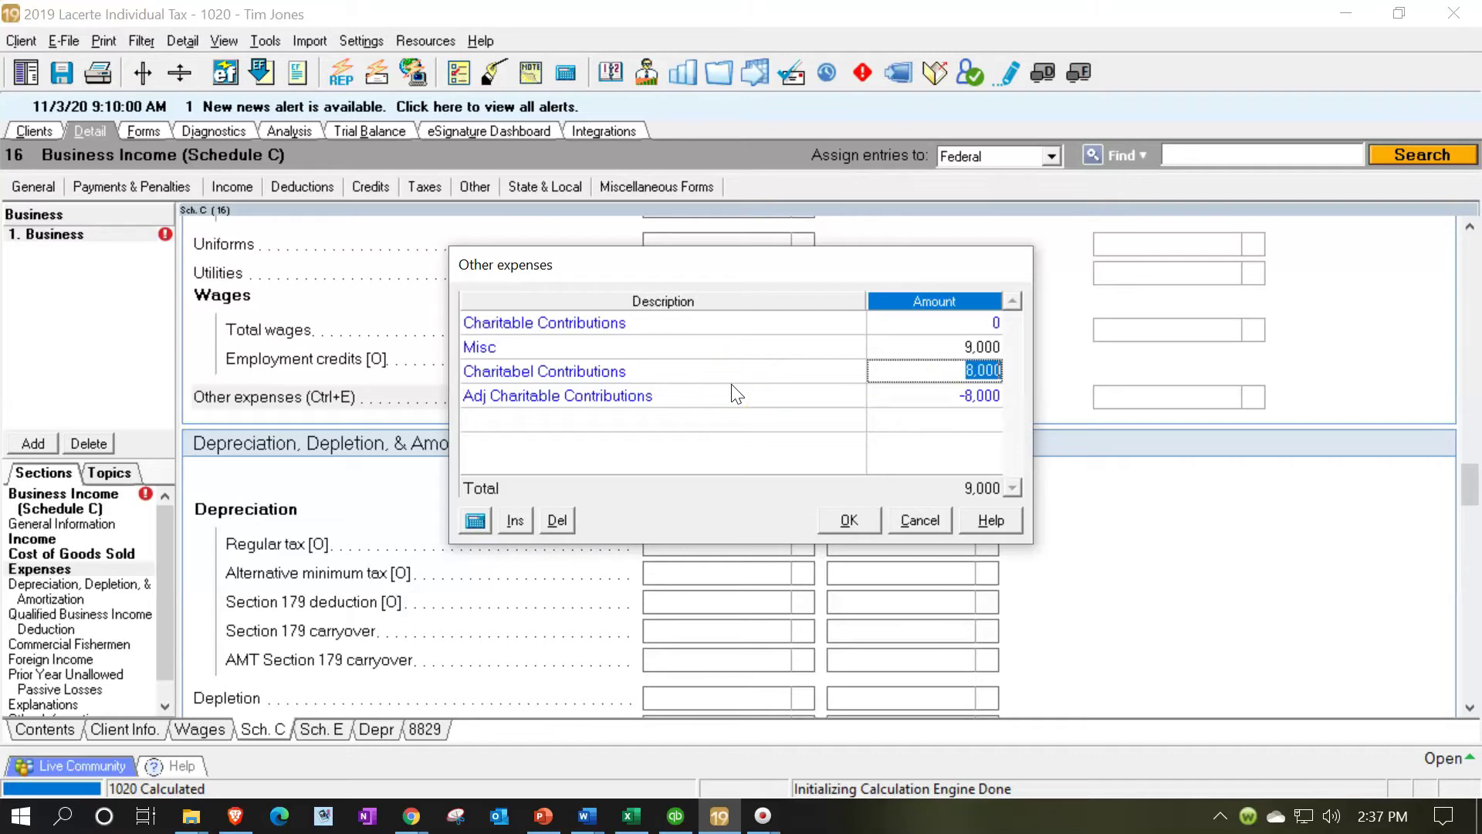
pyautogui.click(759, 393)
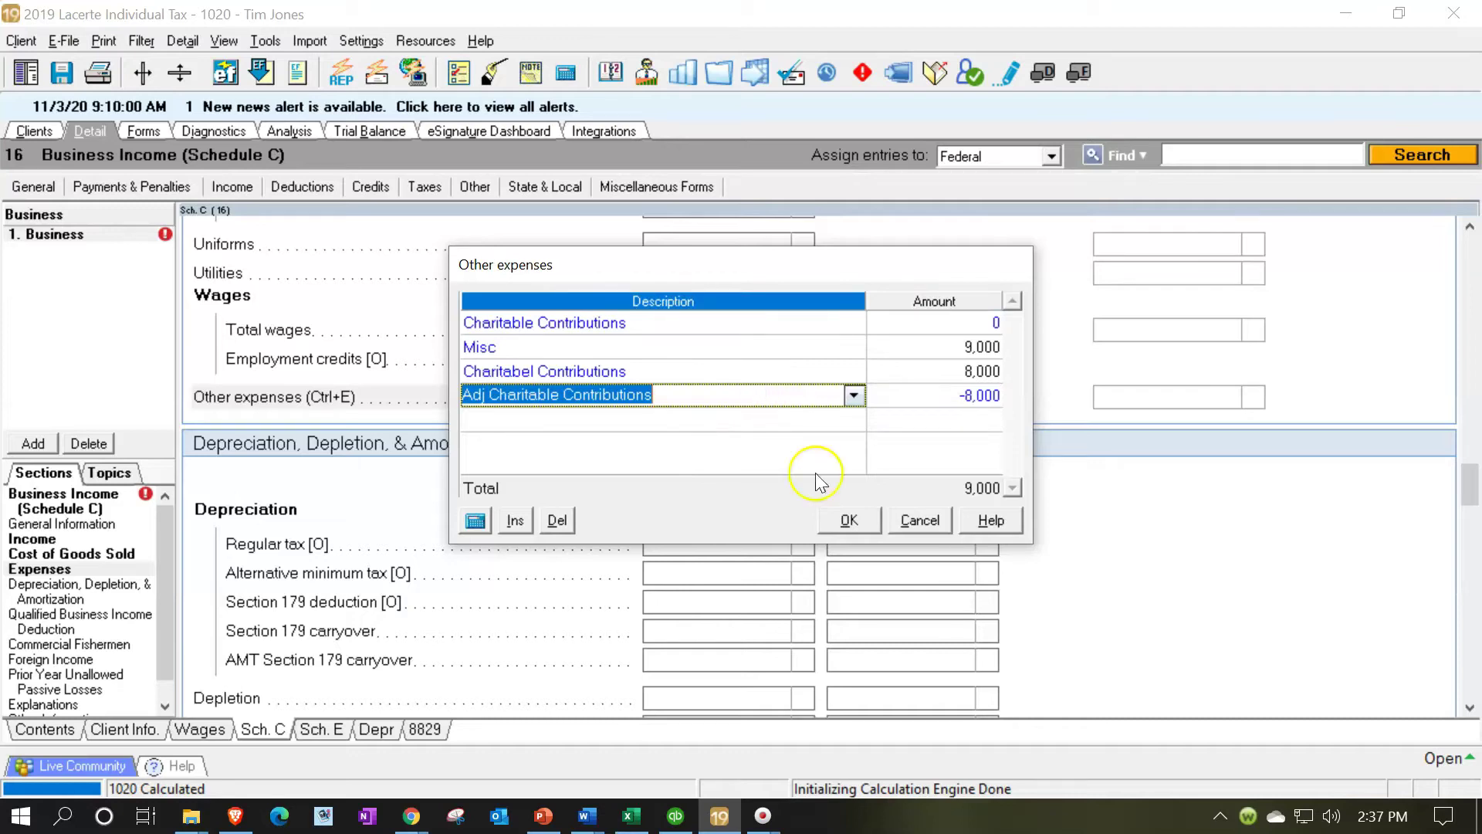
pyautogui.click(863, 534)
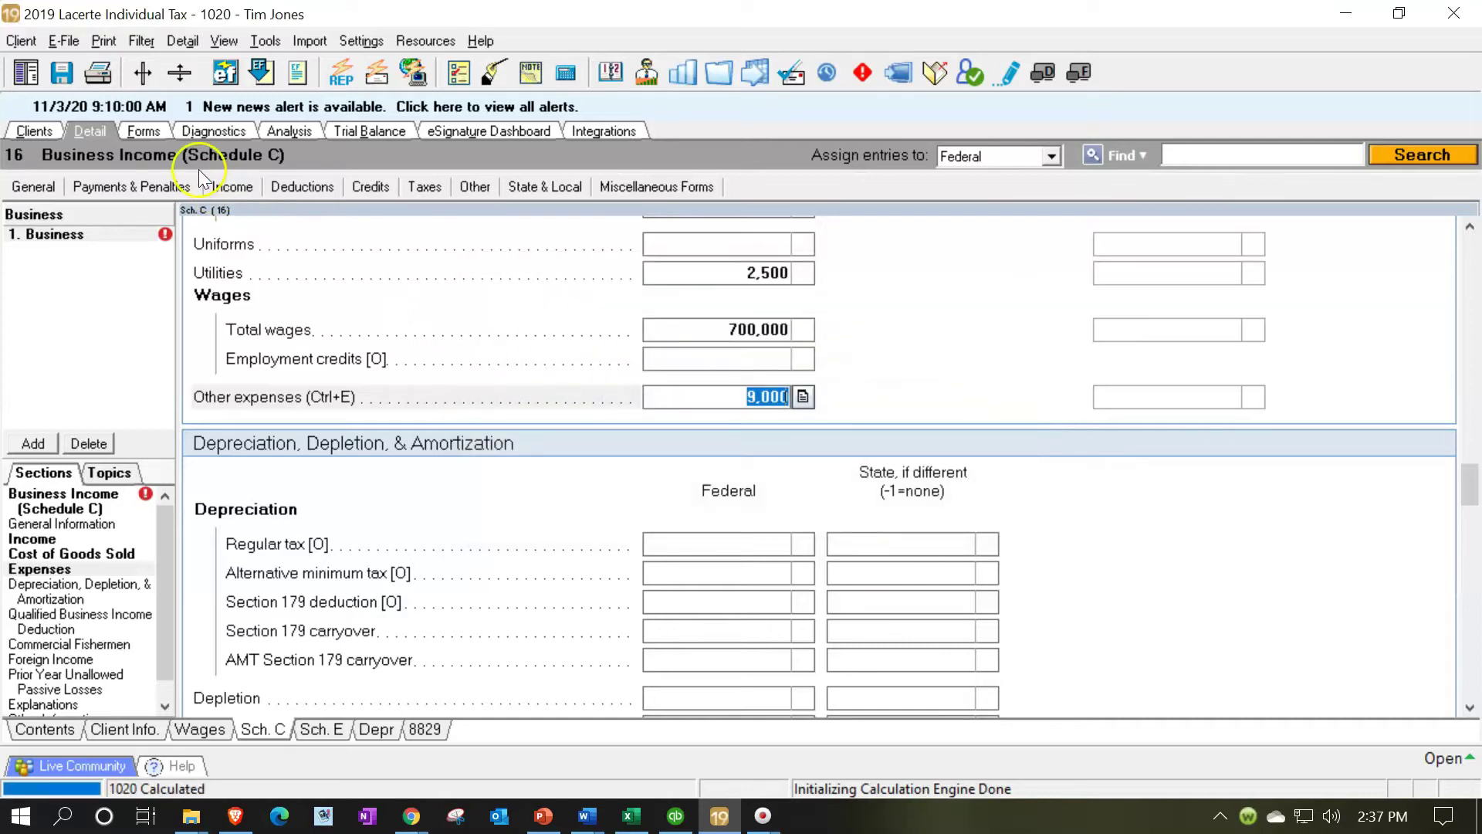
pyautogui.click(144, 132)
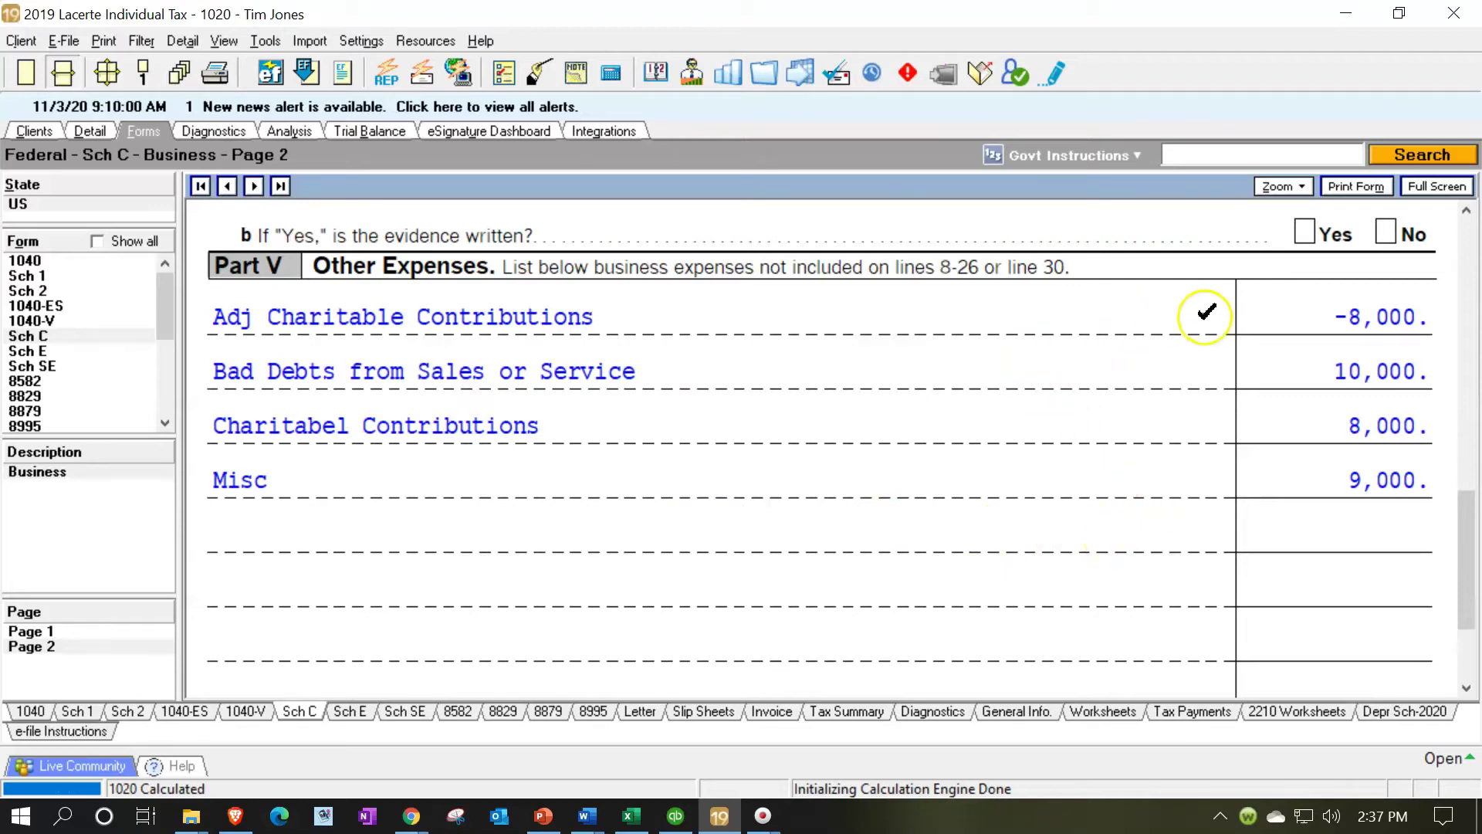
# Show Schedule C page 1 down to line 31: 765,000 total expenses, 124,582 net profit.
pyautogui.click(68, 633)
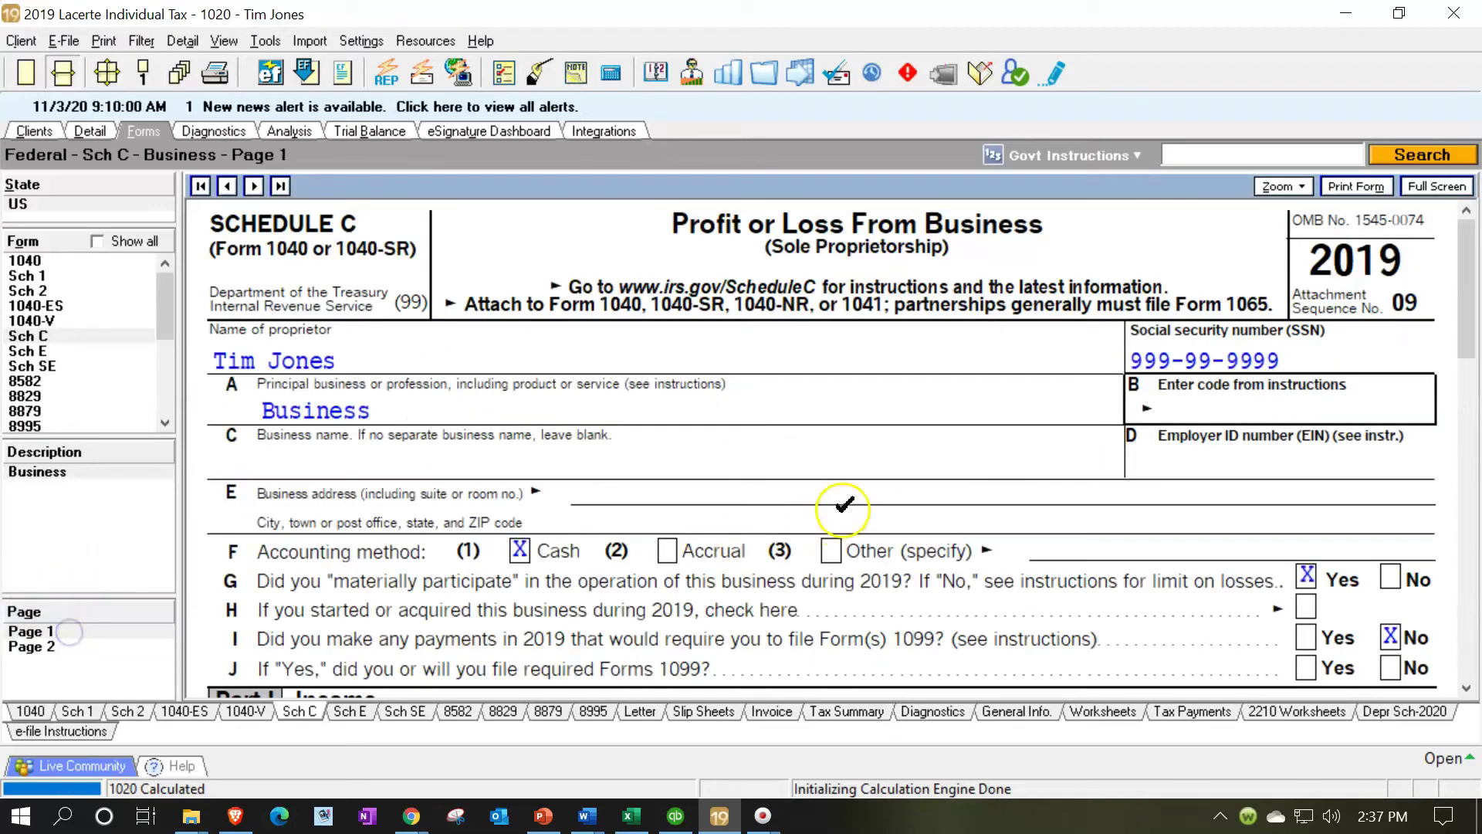
pyautogui.scroll(-10, 852, 505)
pyautogui.scroll(-4, 852, 505)
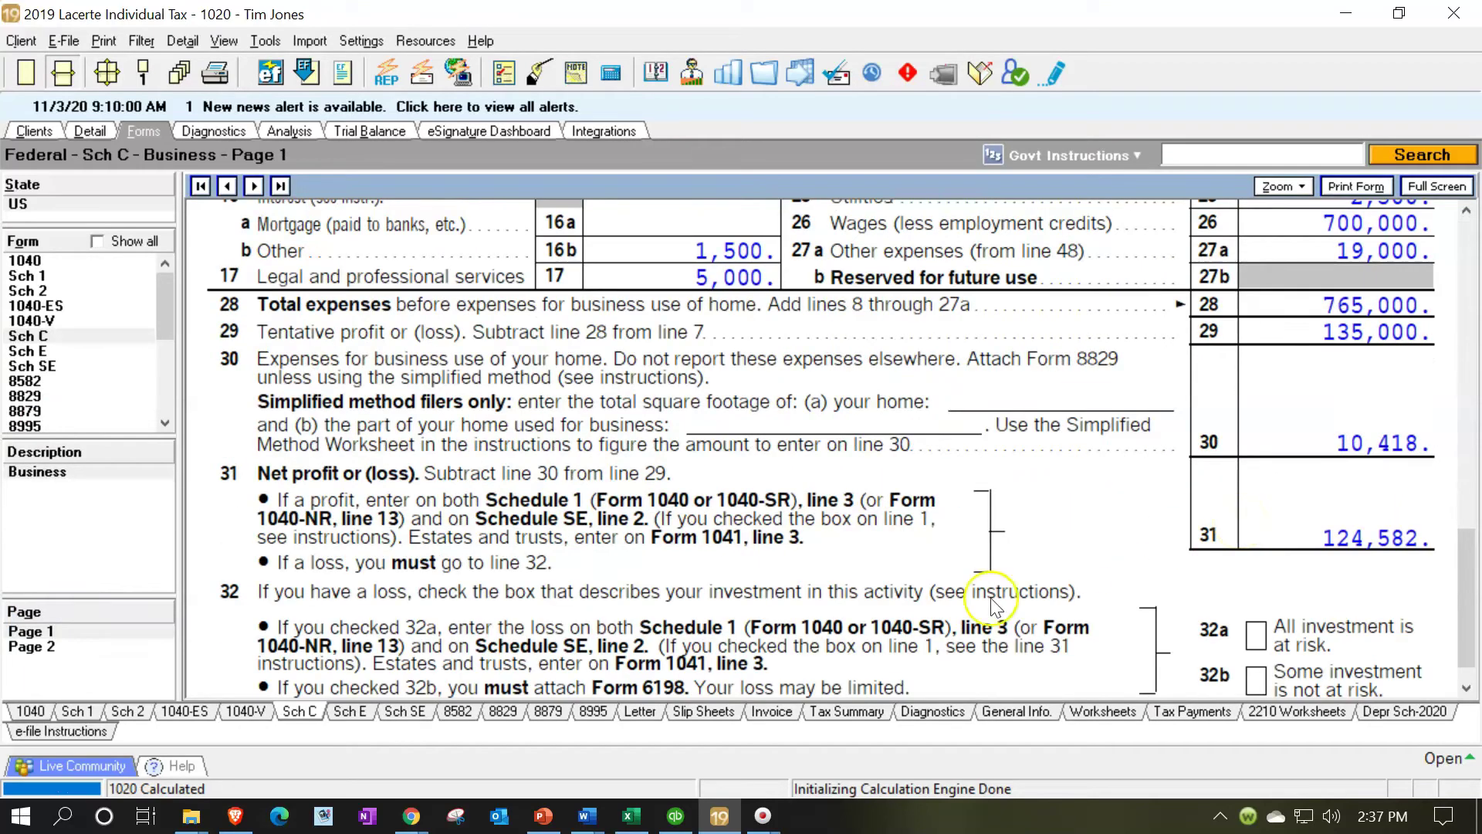
# Compare Excel's H39 net income of (124,582.50) with Schedule C line 31, then minimize Excel.
pyautogui.click(638, 819)
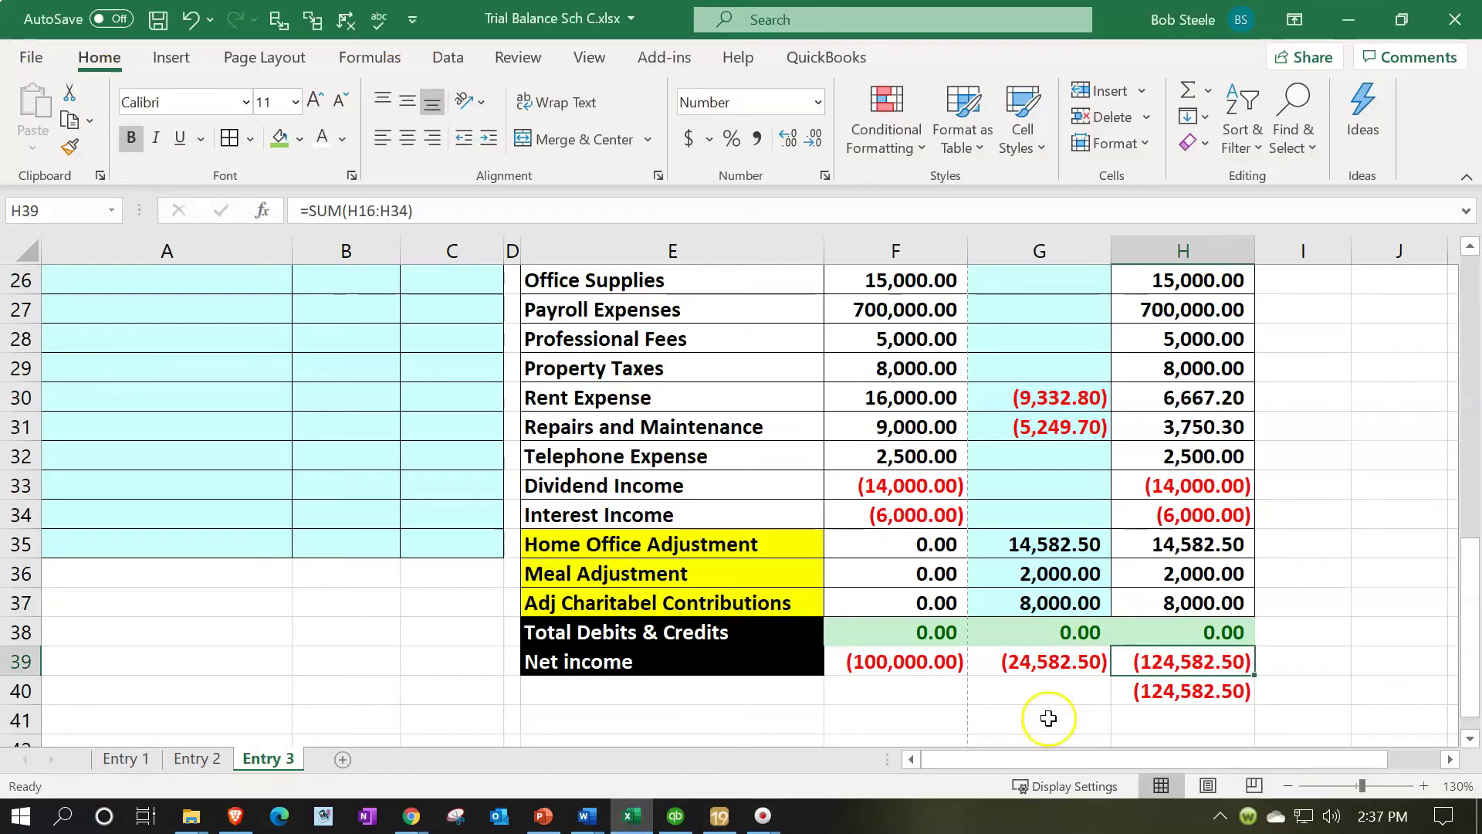
pyautogui.click(1146, 670)
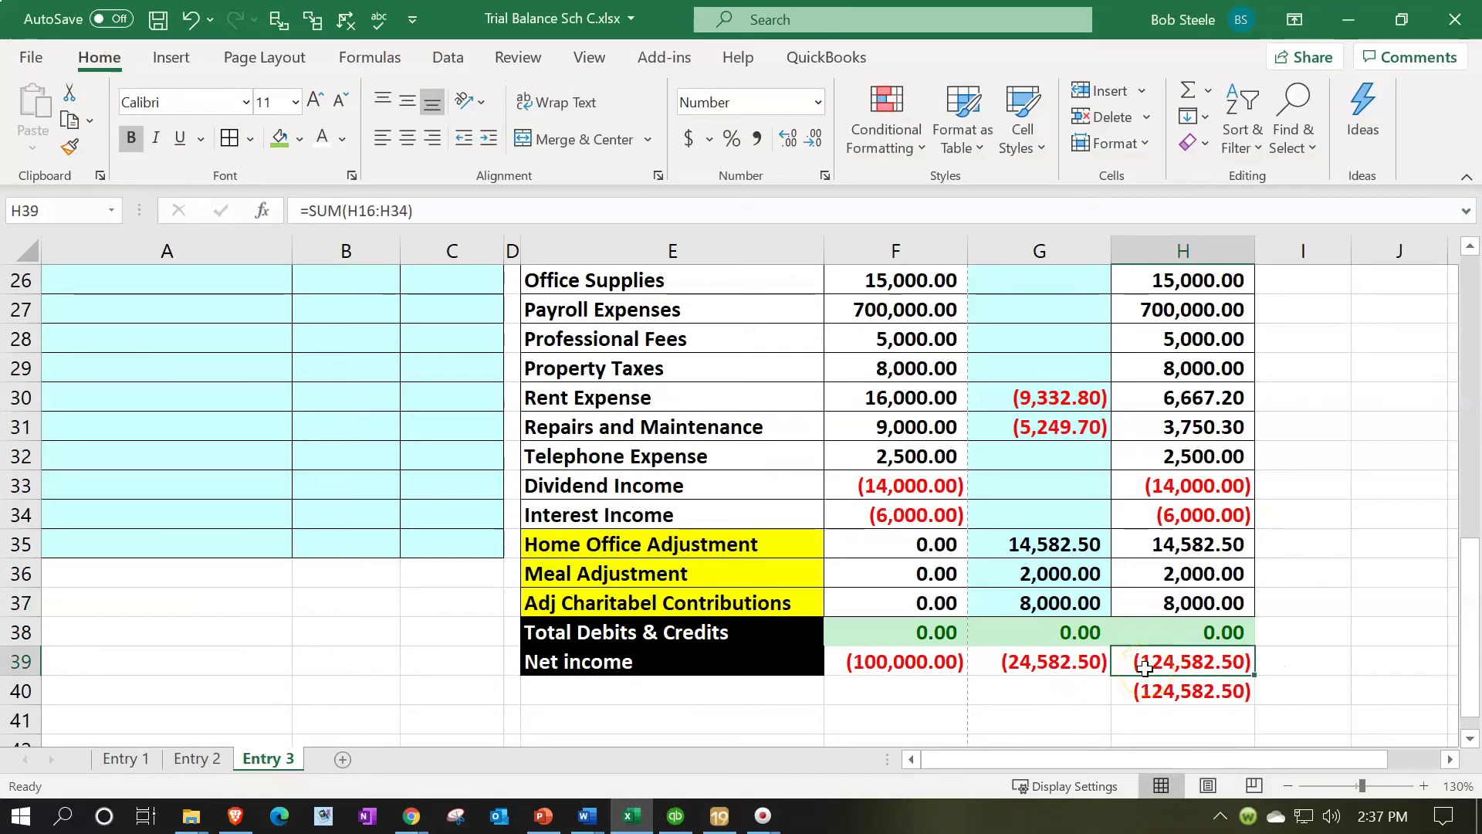
pyautogui.click(630, 820)
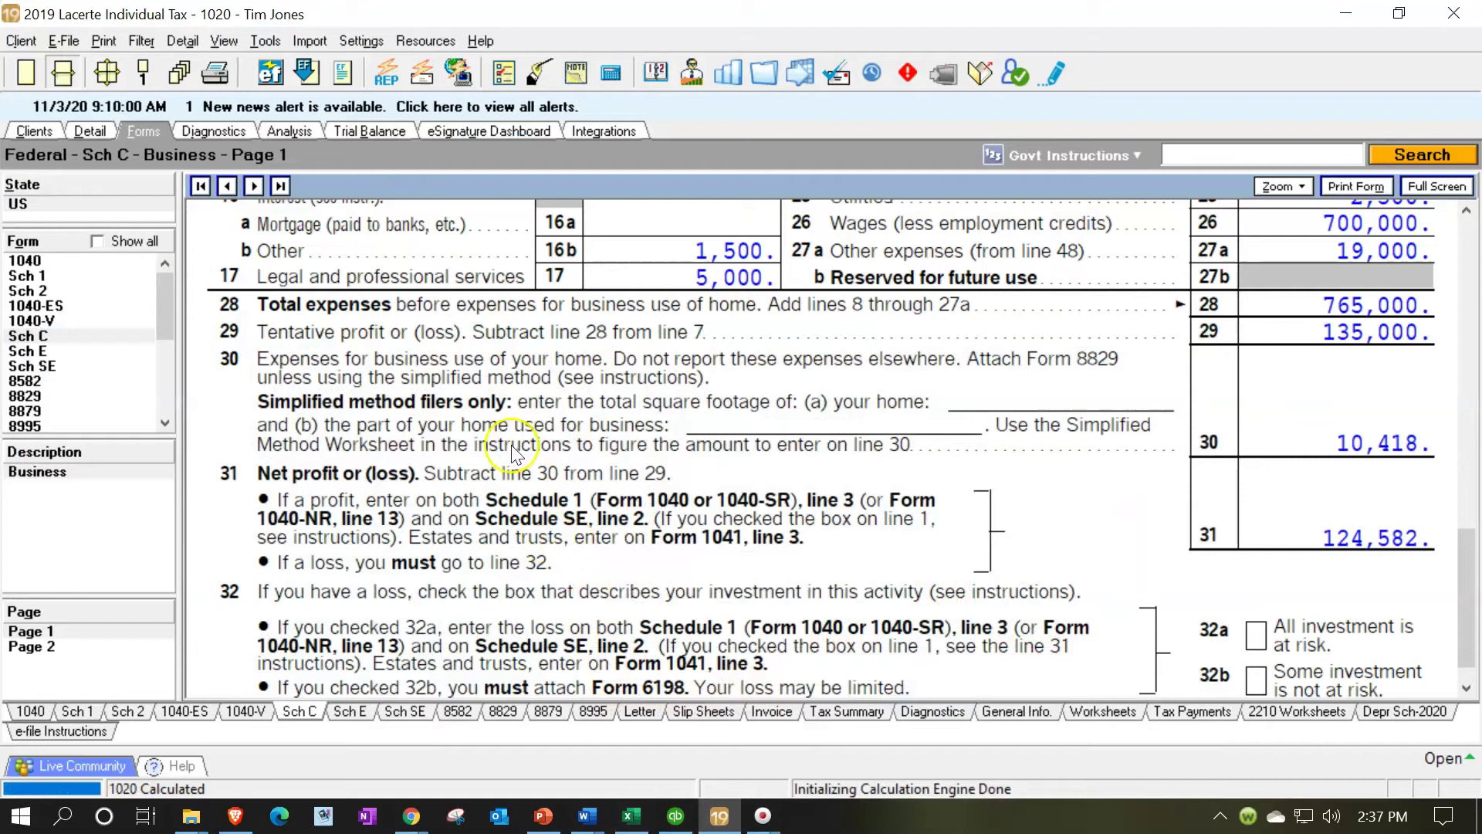
# In the Trial Balance Utility, inspect the Charitabel Contributions tax line assignment, then return to the account grid.
pyautogui.click(354, 132)
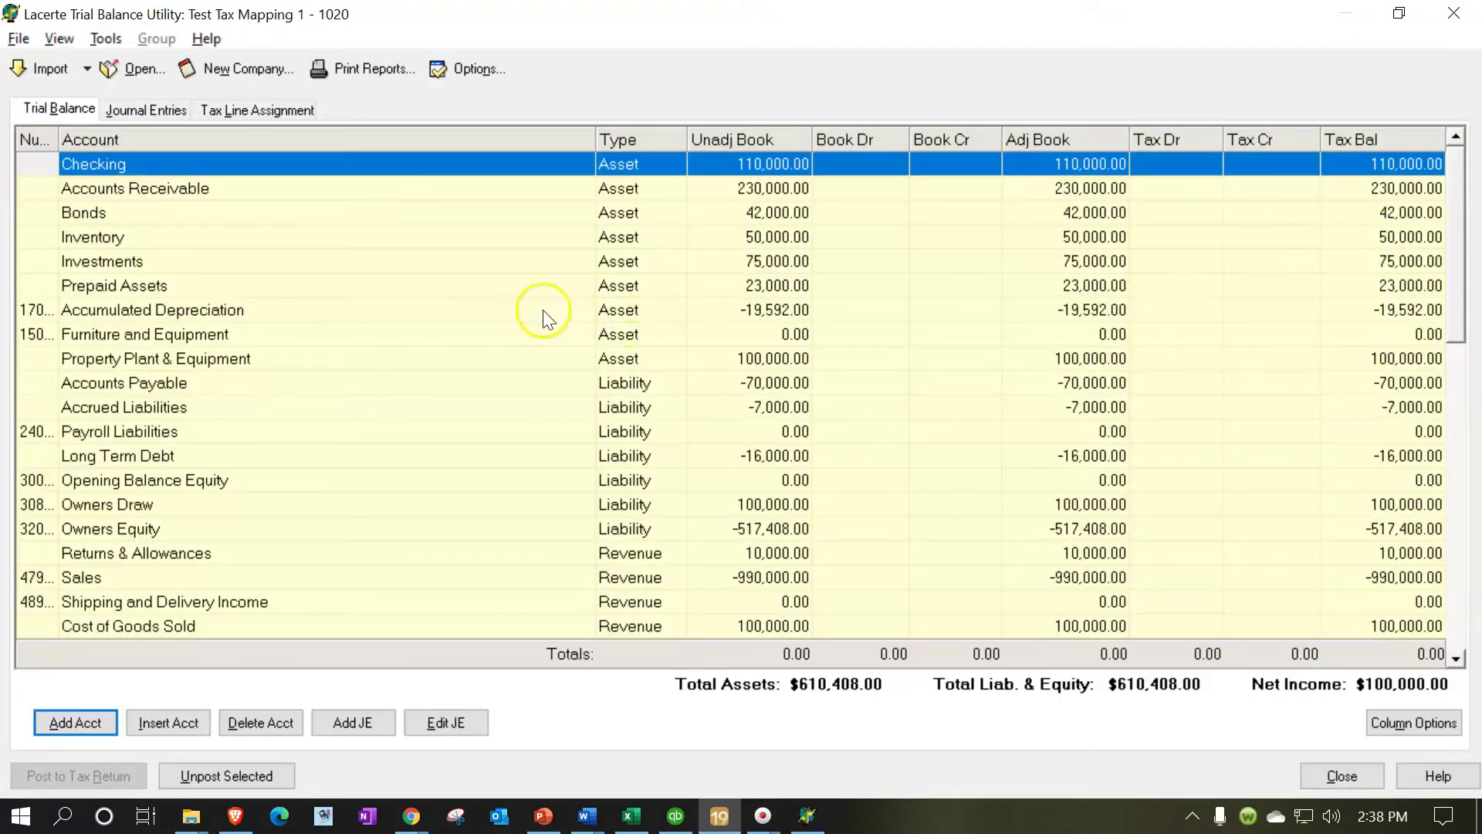
pyautogui.click(234, 116)
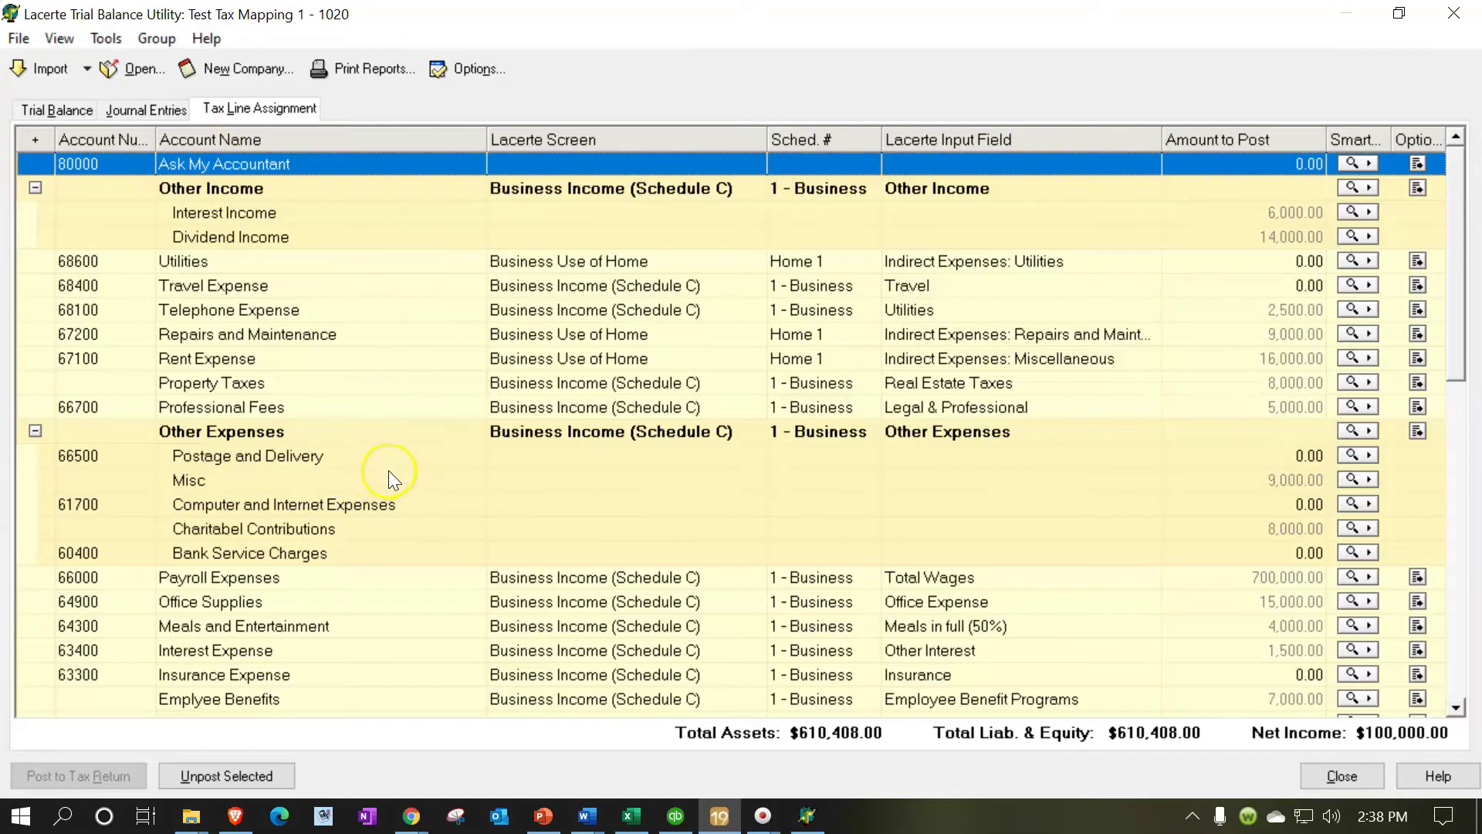
pyautogui.scroll(-3, 389, 473)
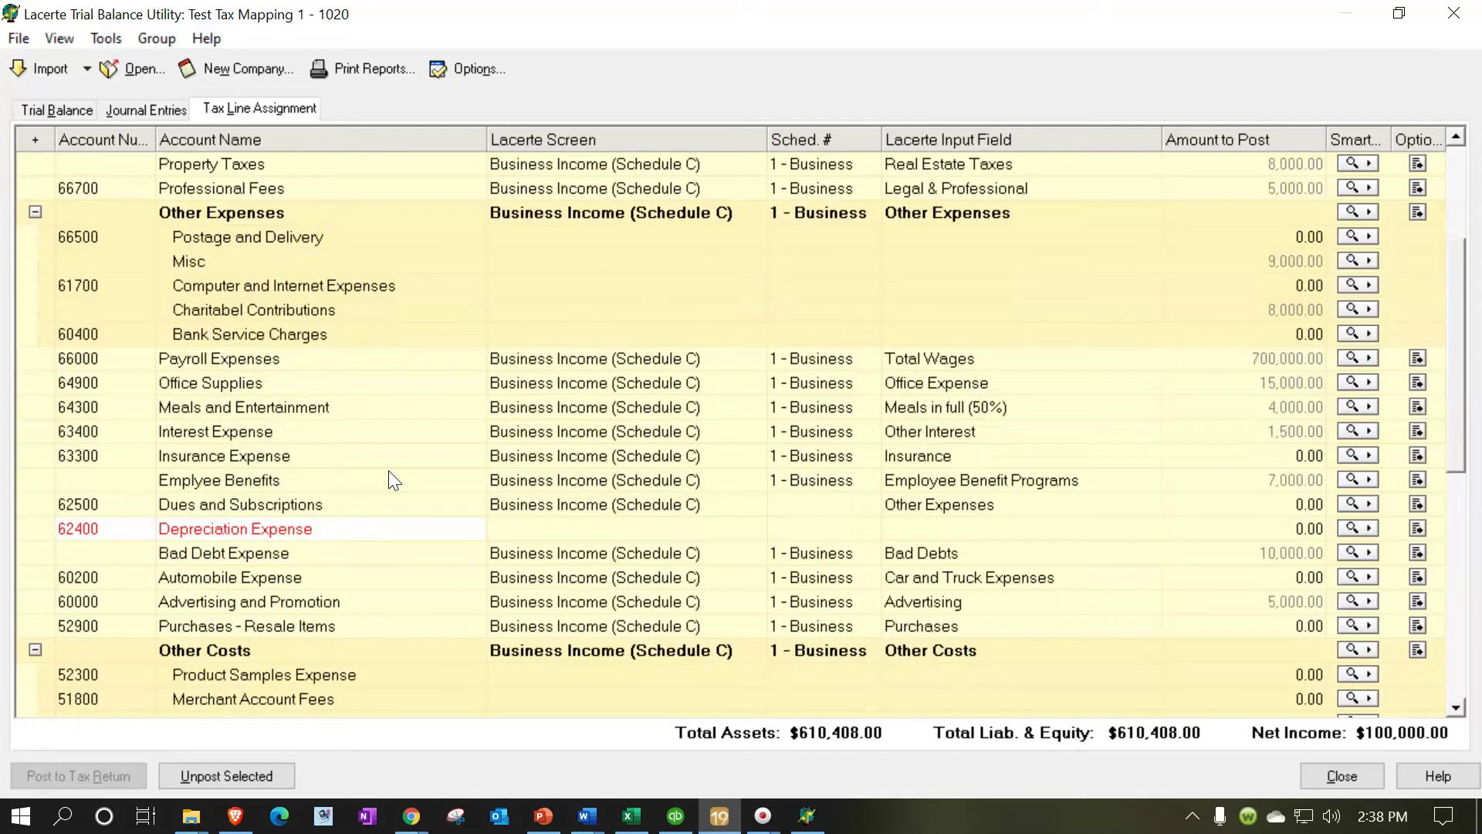
pyautogui.doubleClick(322, 309)
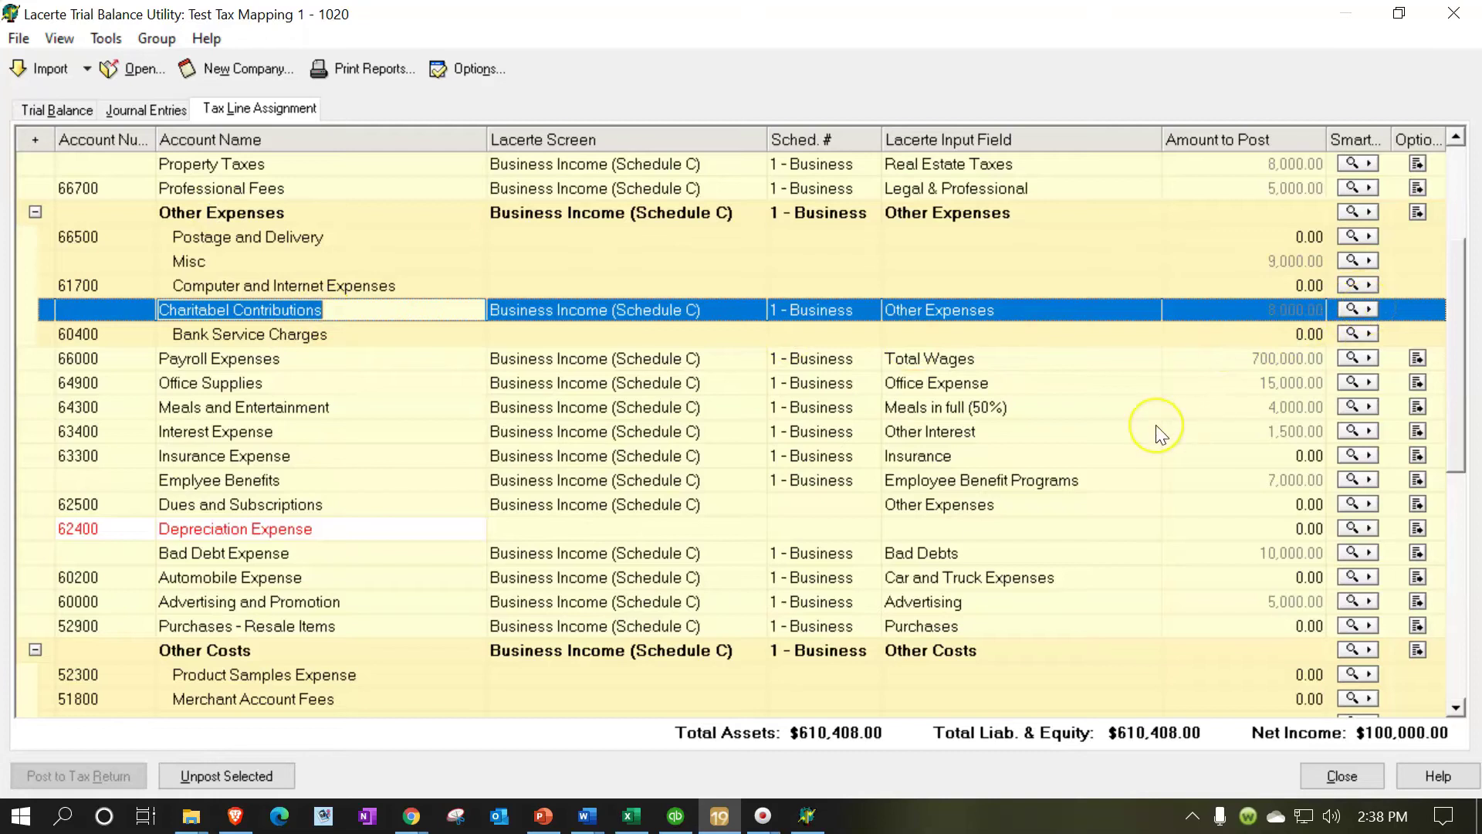
pyautogui.scroll(3, 1156, 425)
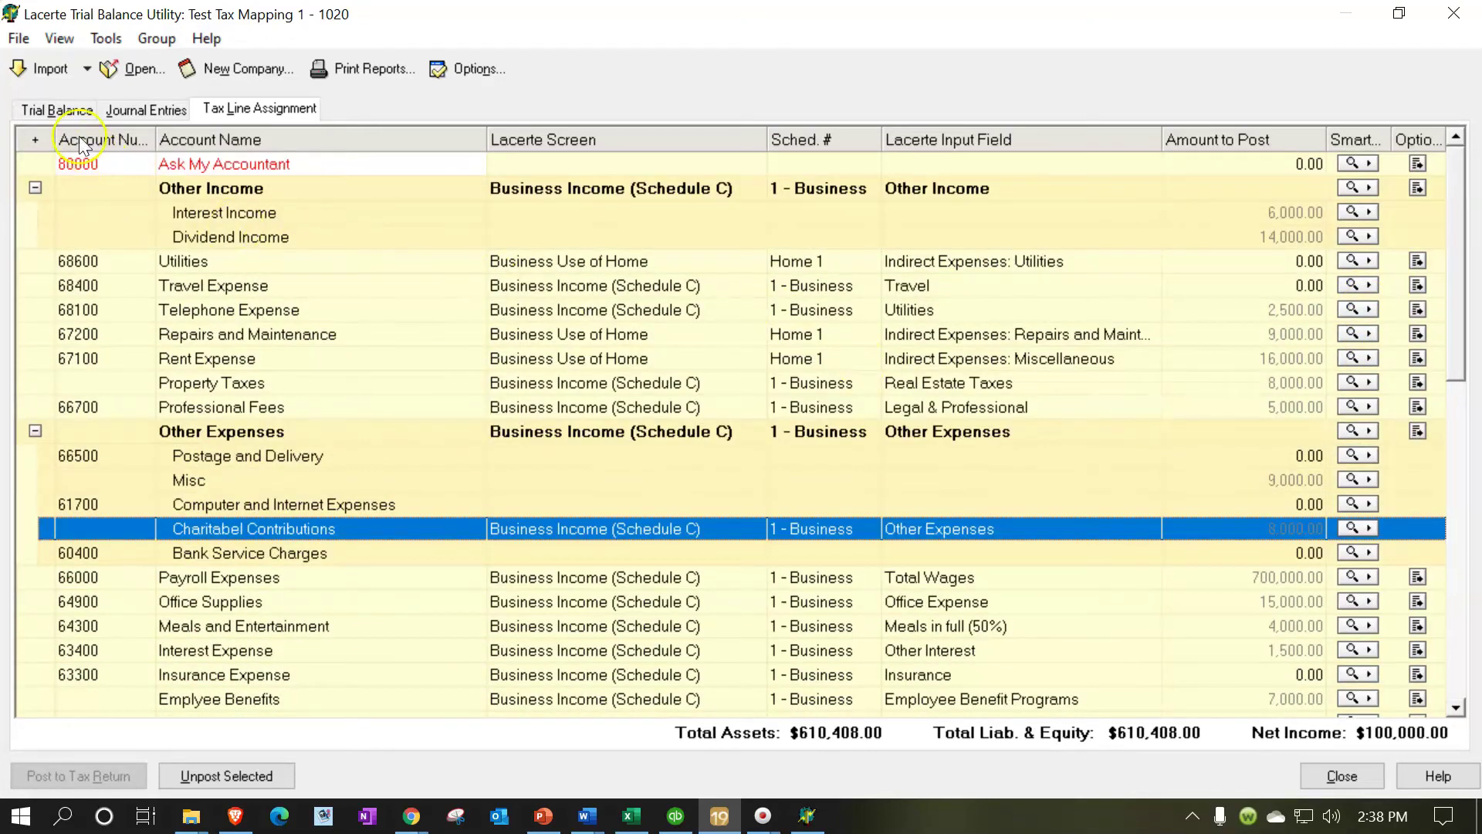
pyautogui.click(58, 108)
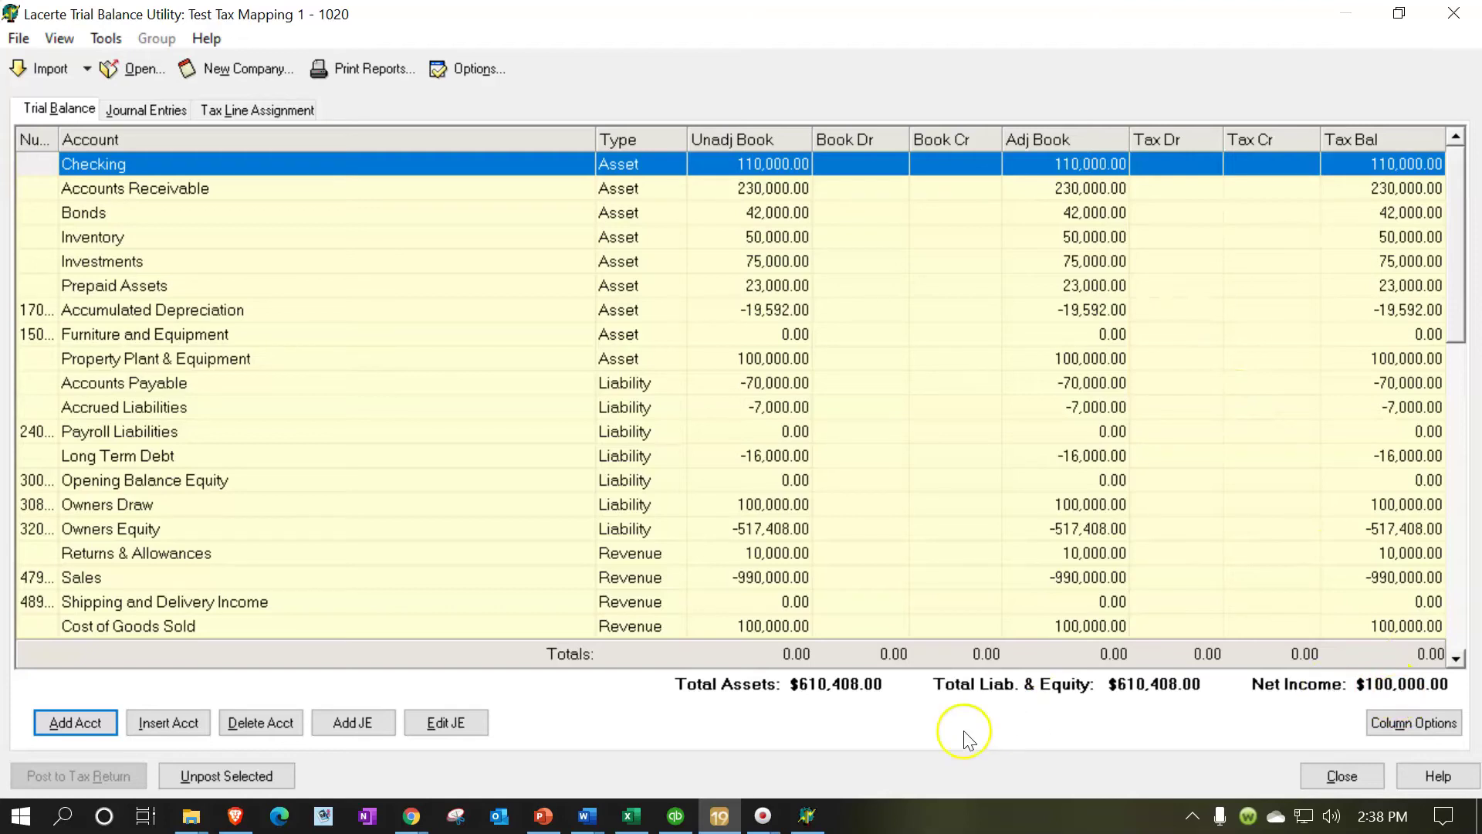
pyautogui.click(635, 816)
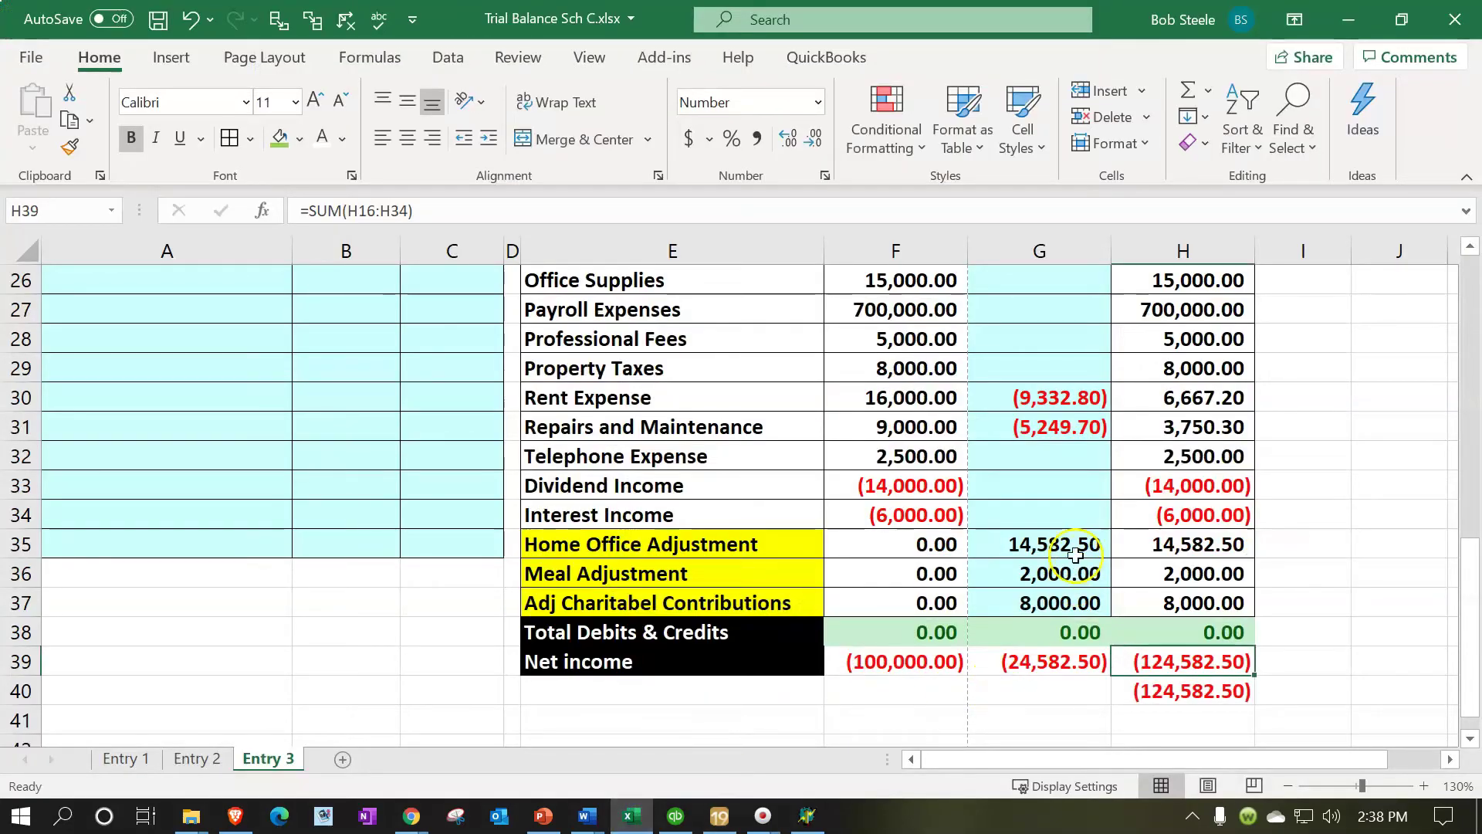
pyautogui.moveTo(1068, 546); pyautogui.dragTo(1063, 593)
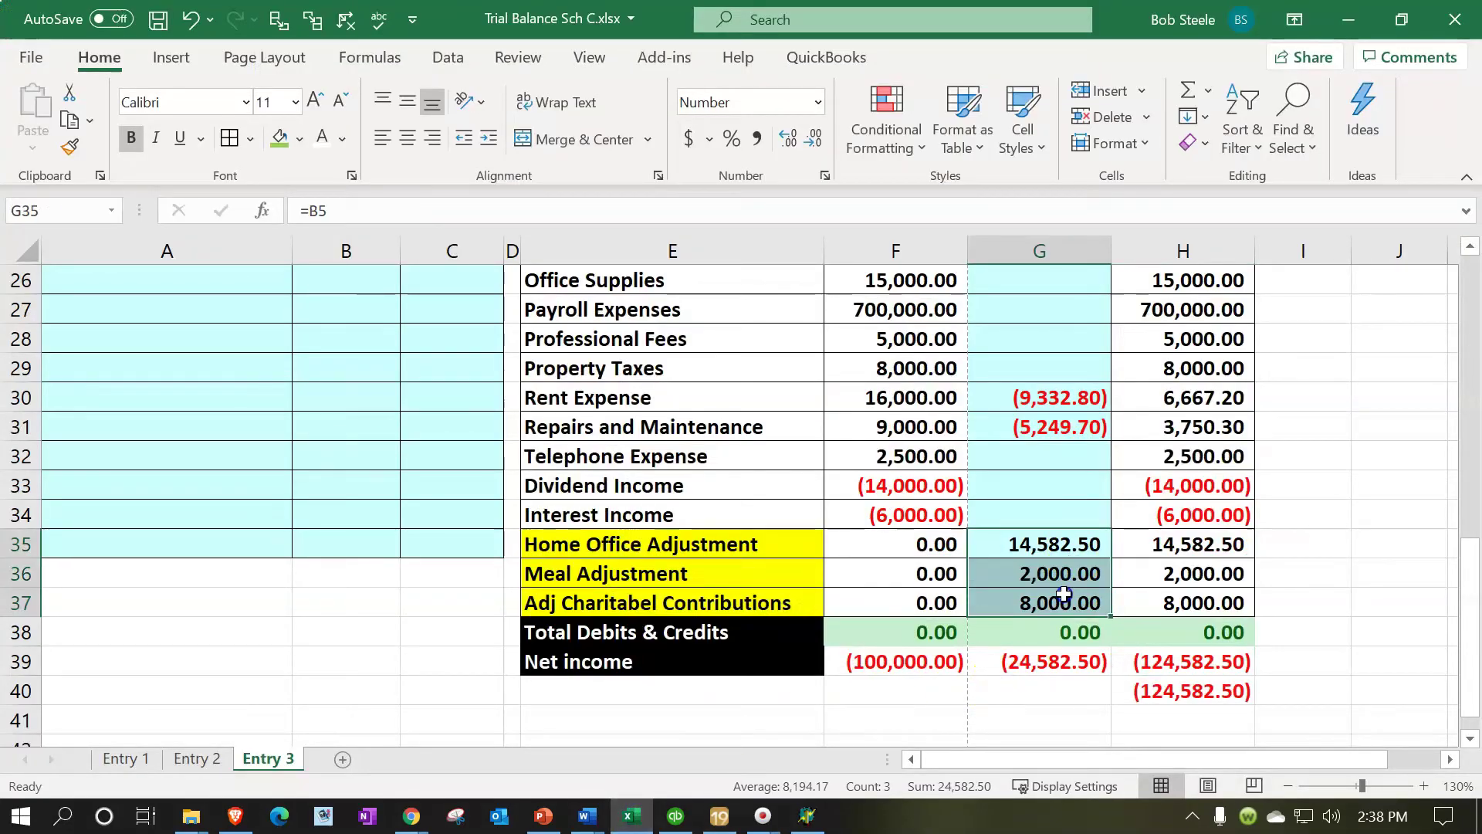
pyautogui.click(631, 815)
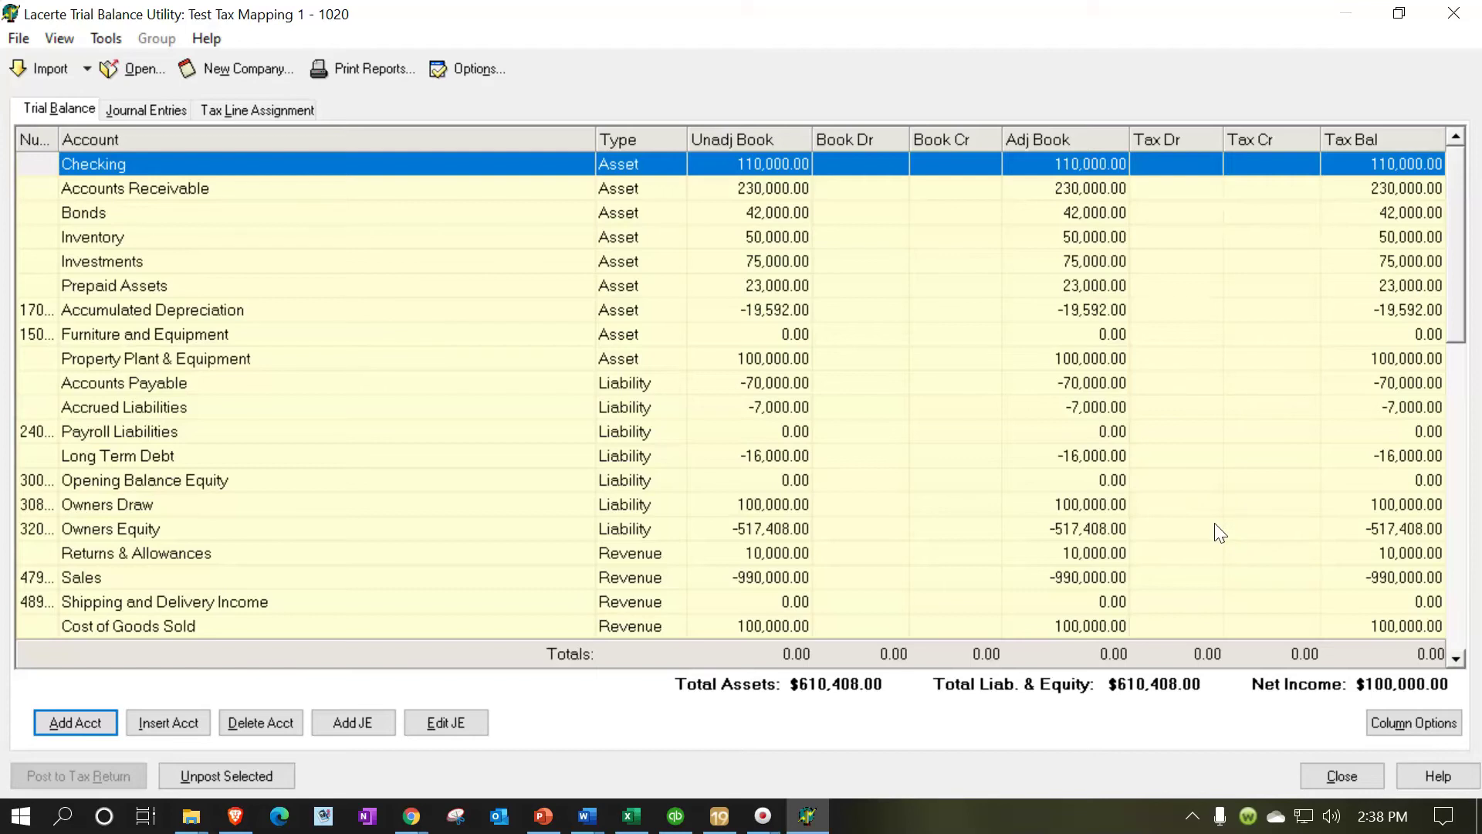
pyautogui.click(1215, 528)
pyautogui.click(538, 653)
pyautogui.click(628, 816)
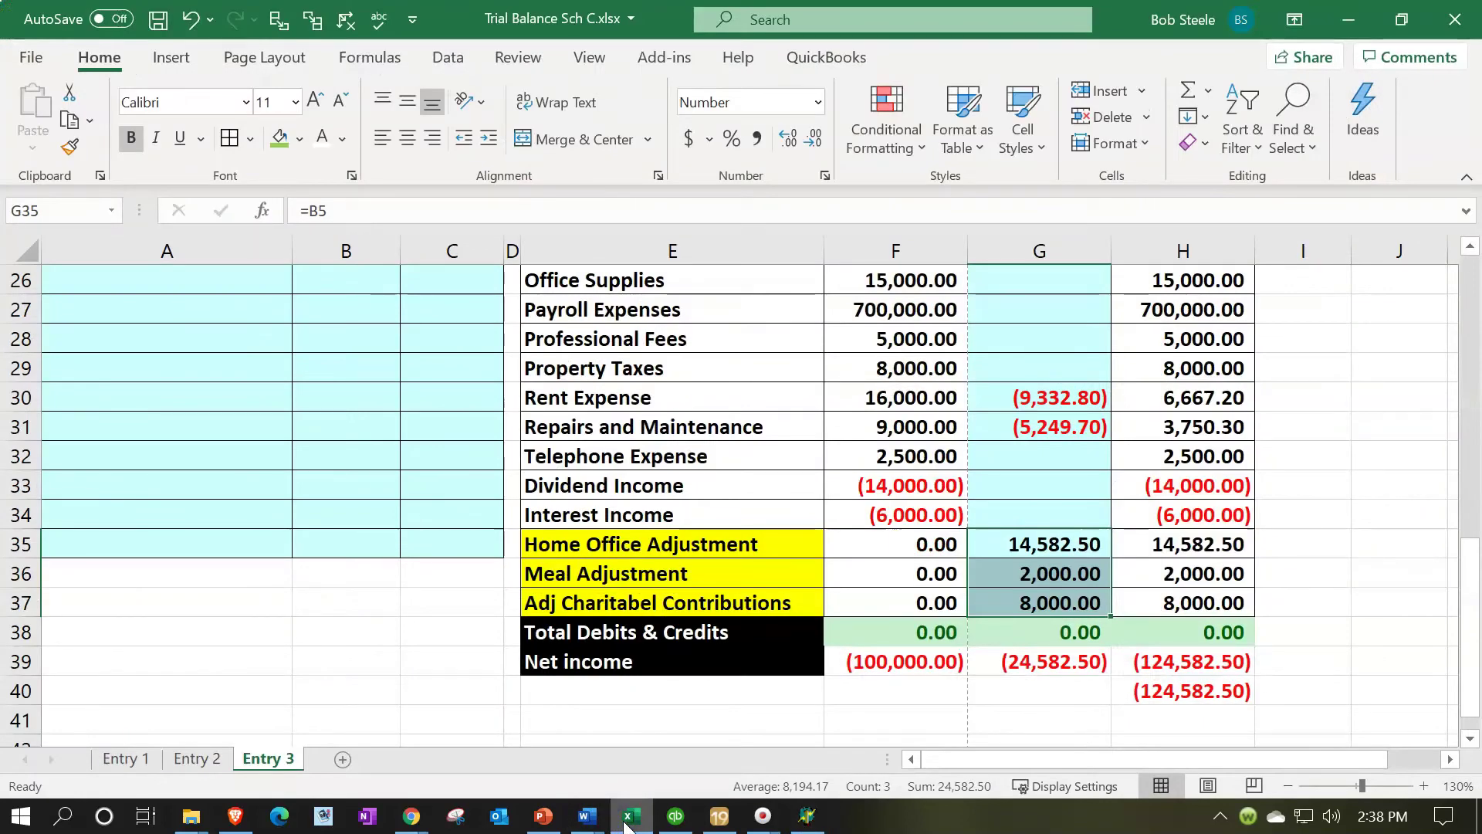
pyautogui.click(630, 816)
pyautogui.click(975, 656)
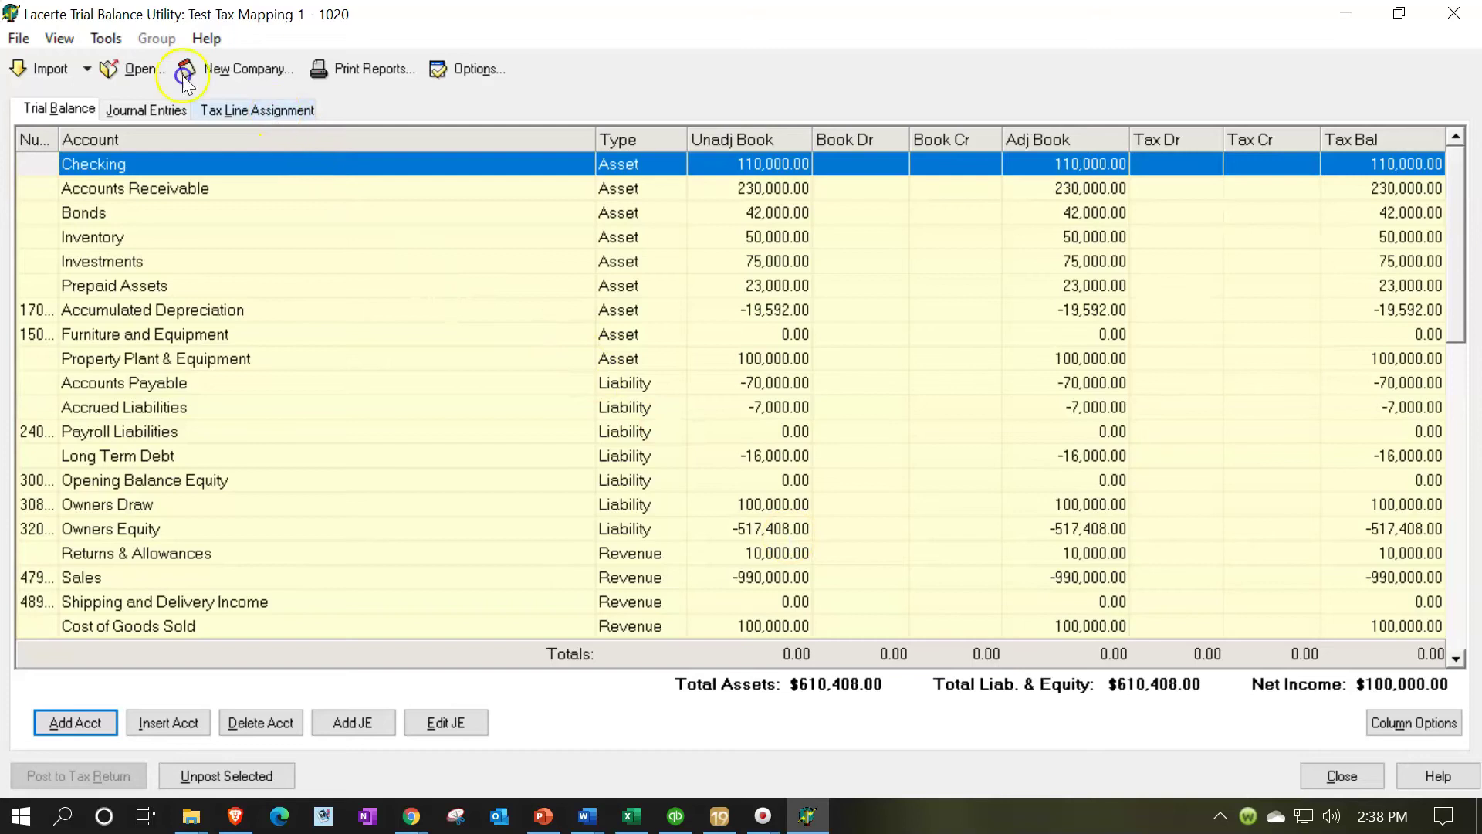
# Show tax line assignments and check Meals and Entertainment maps to Schedule C Meals in full (50%).
pyautogui.click(275, 114)
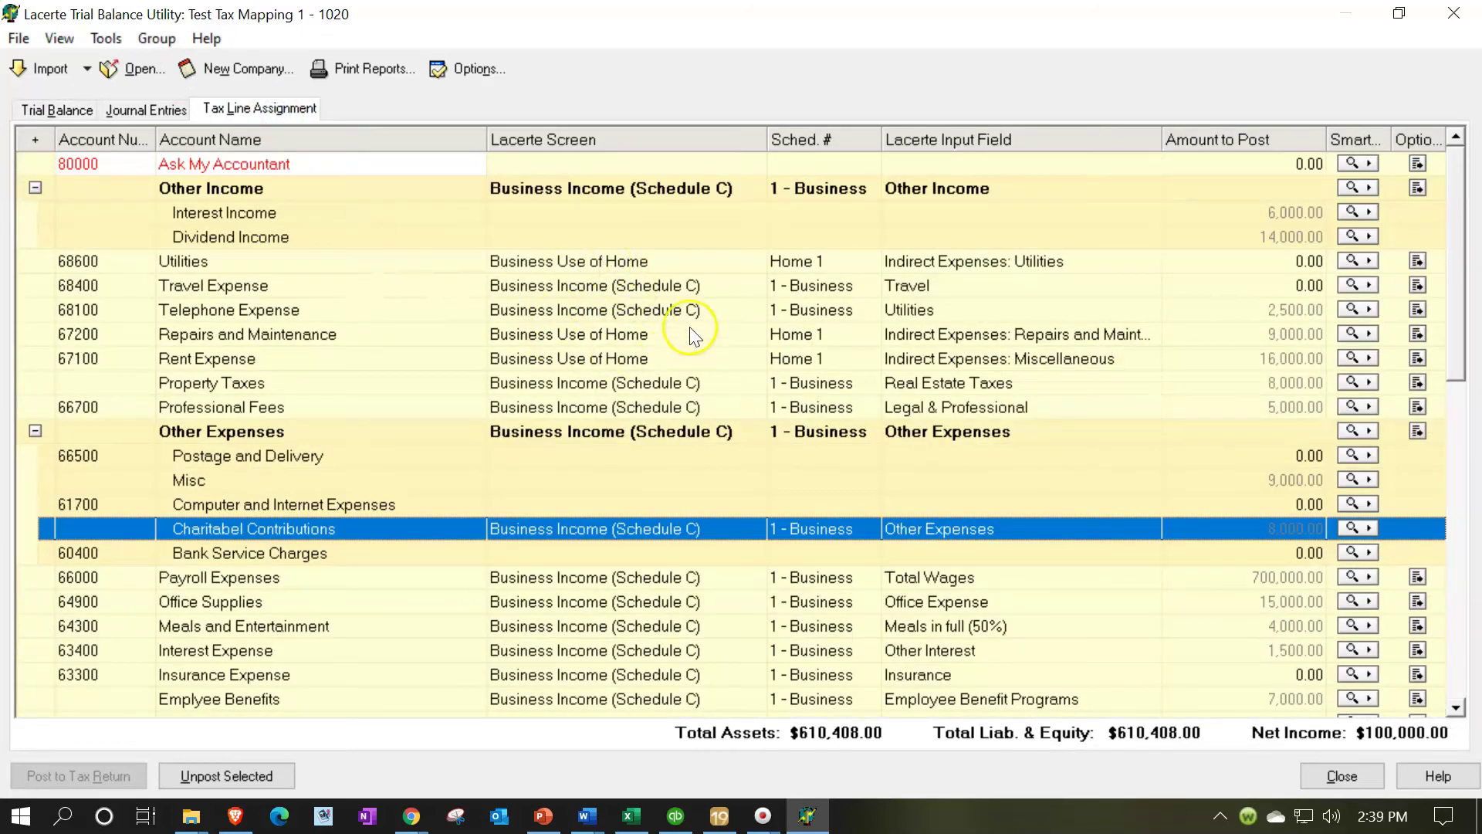
pyautogui.moveTo(638, 291)
pyautogui.scroll(-3, 564, 282)
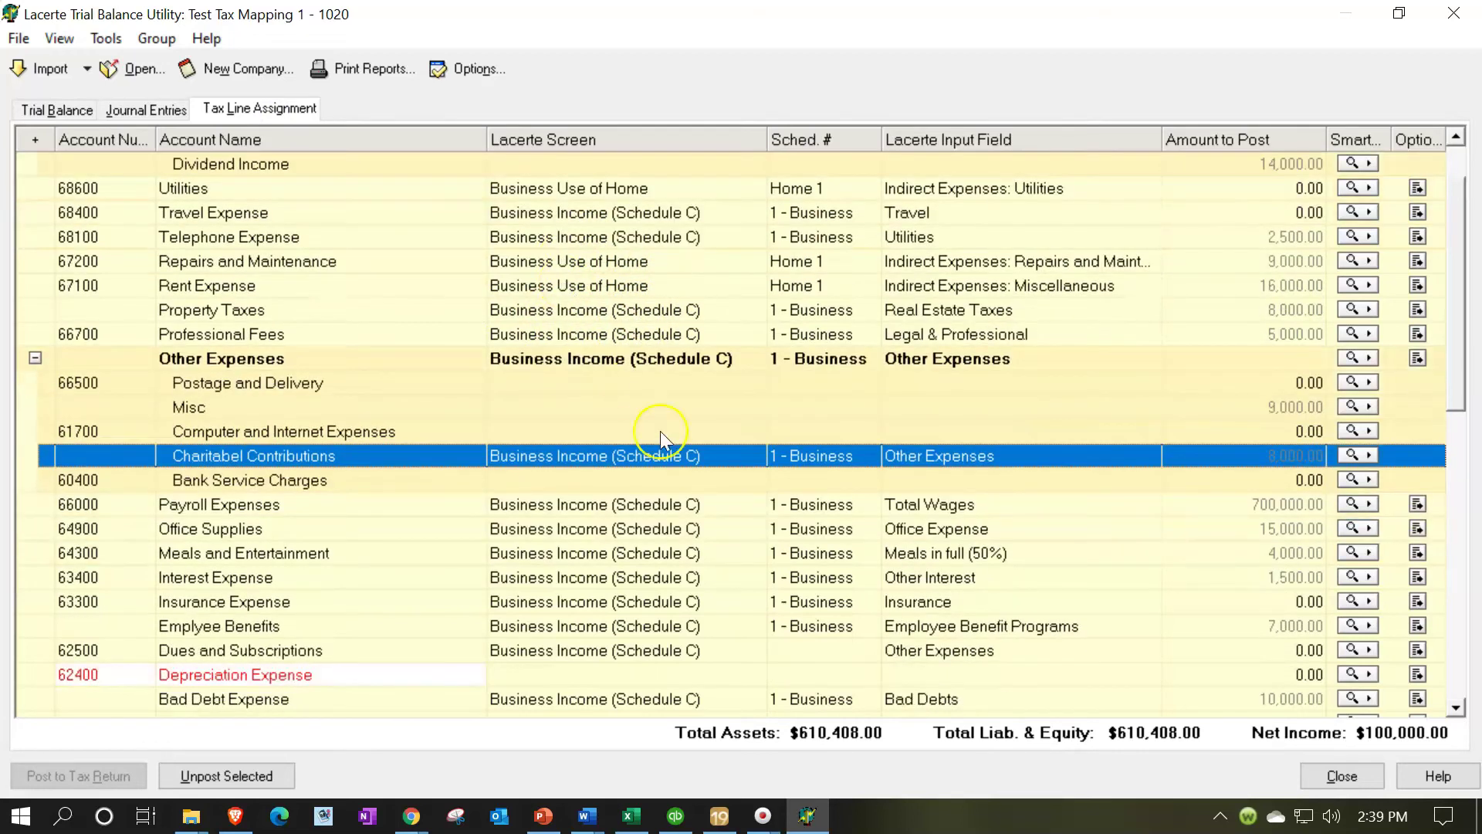
pyautogui.click(933, 556)
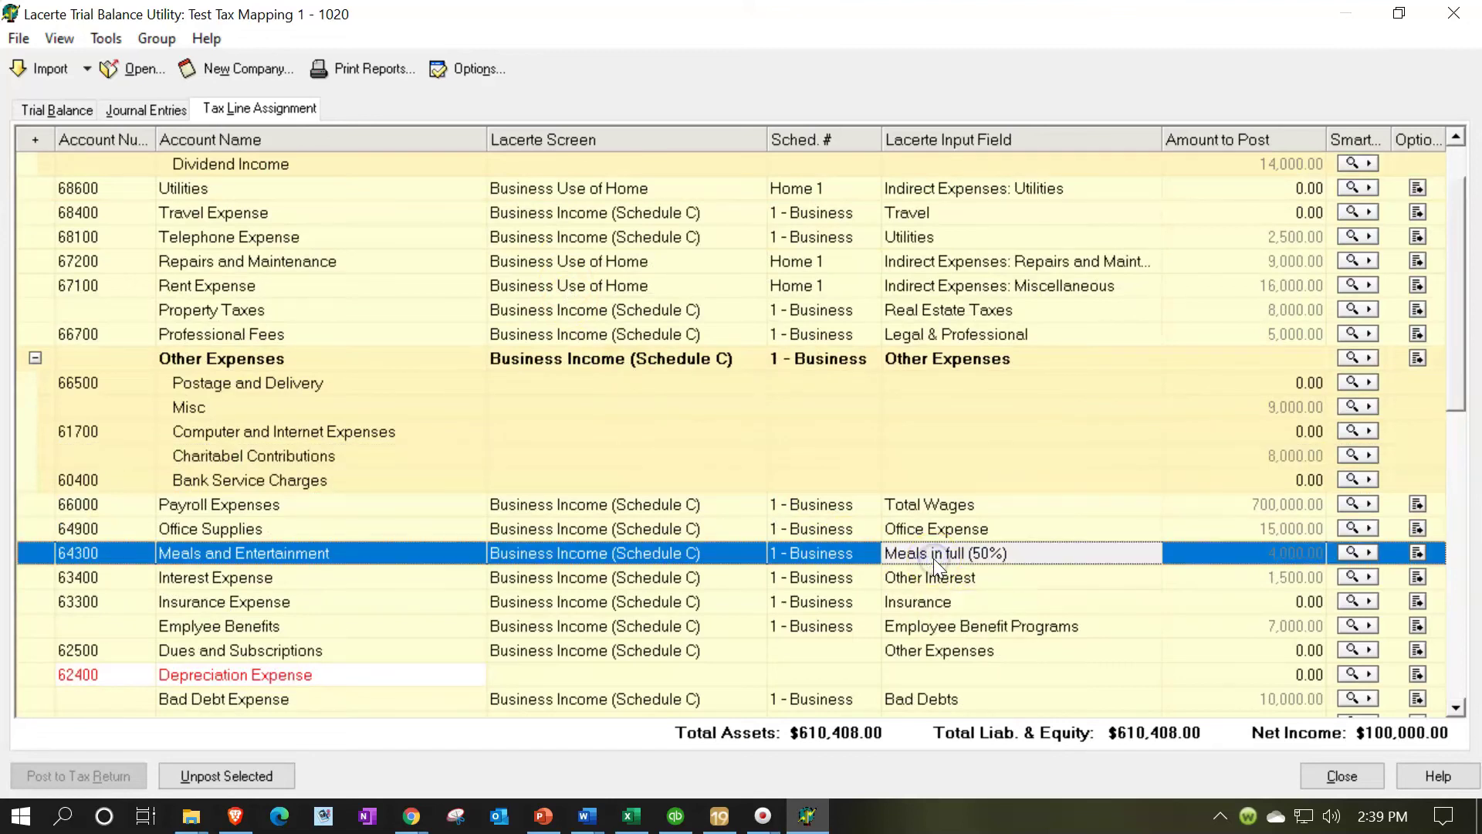
pyautogui.click(933, 556)
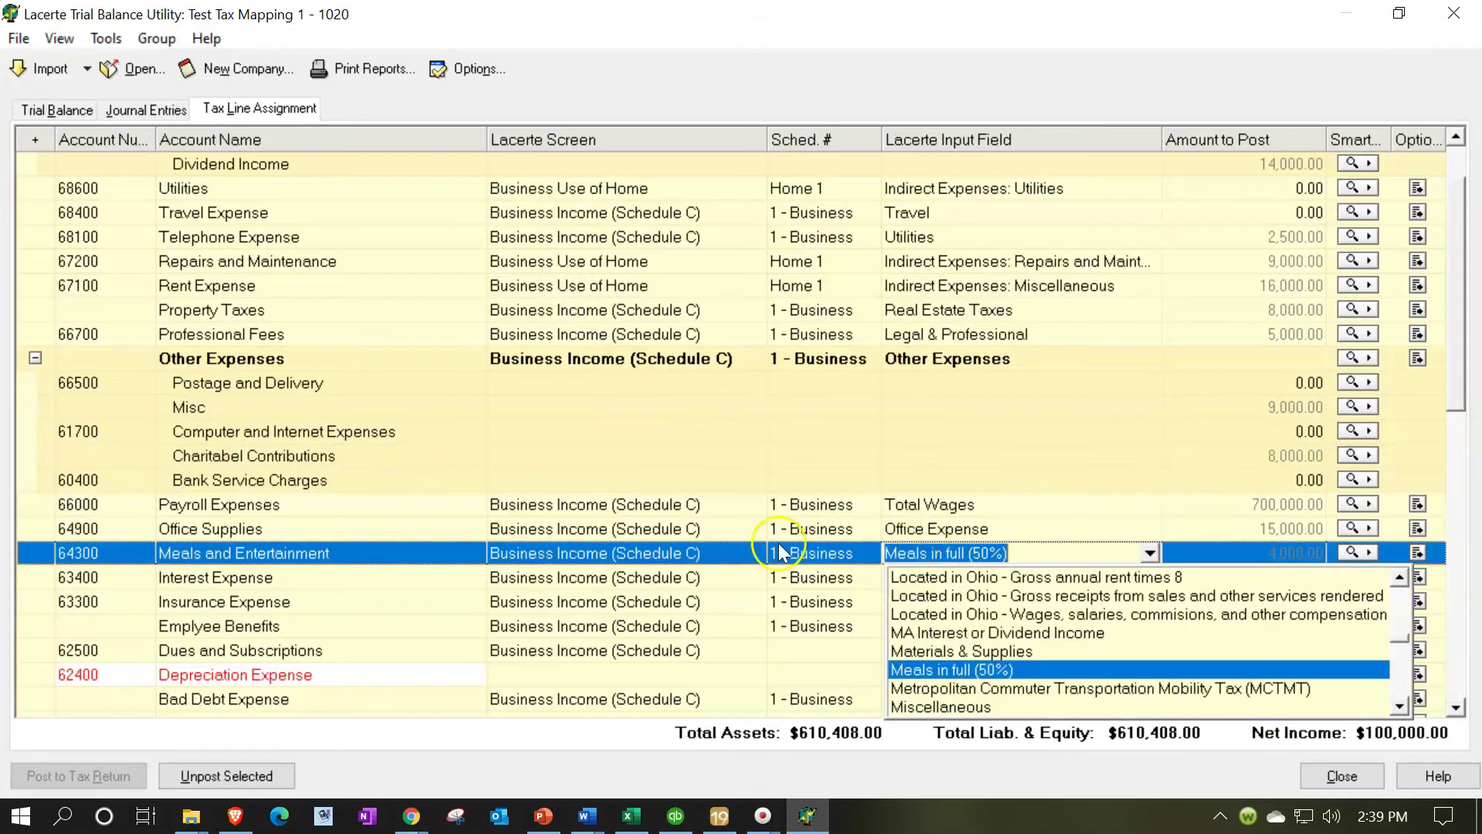
pyautogui.click(720, 548)
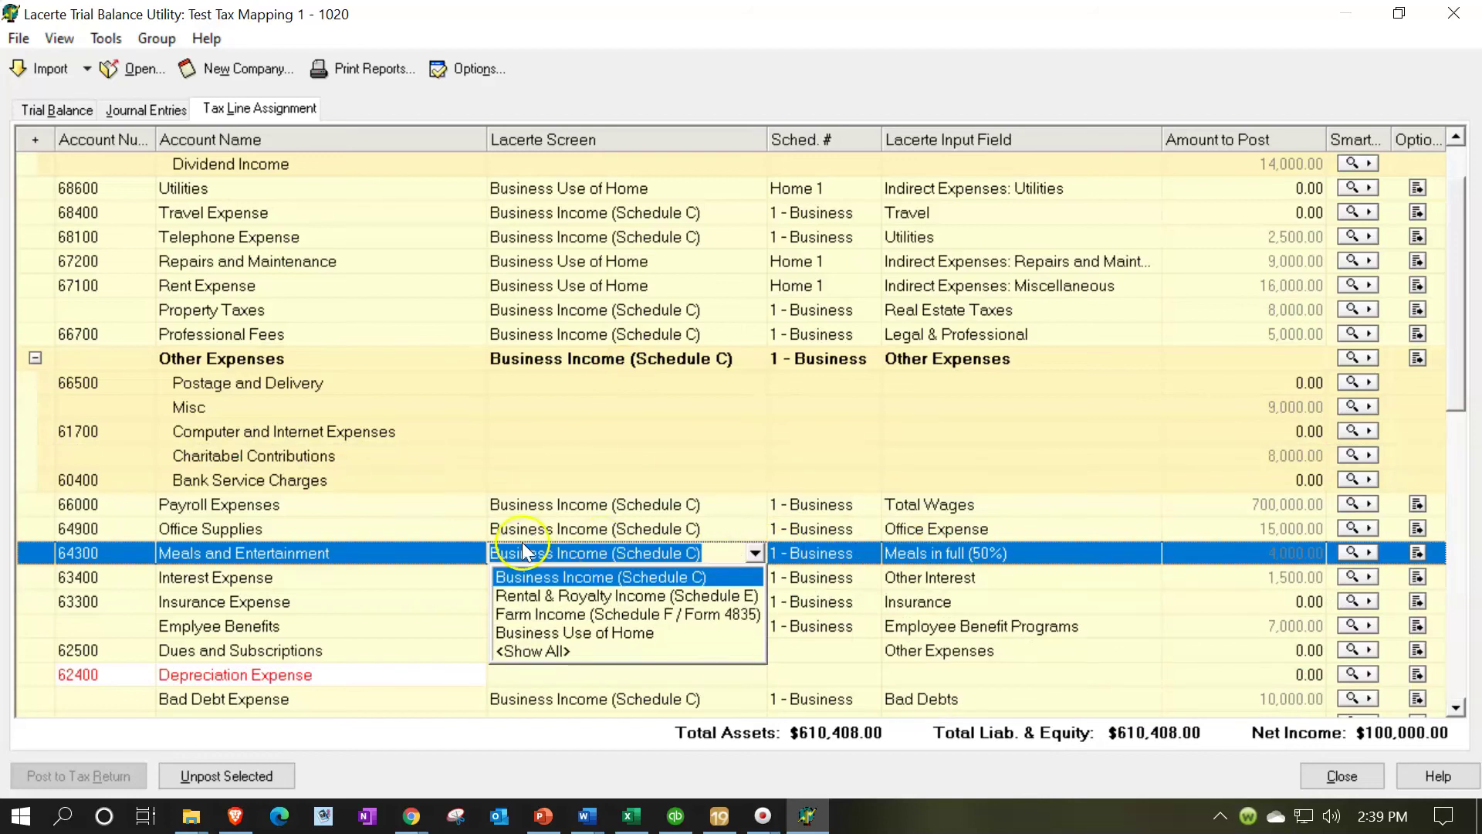
# Review Interest Expense 63400, mapped to Schedule C Other Interest at 1,500.00.
pyautogui.click(405, 573)
pyautogui.click(405, 573)
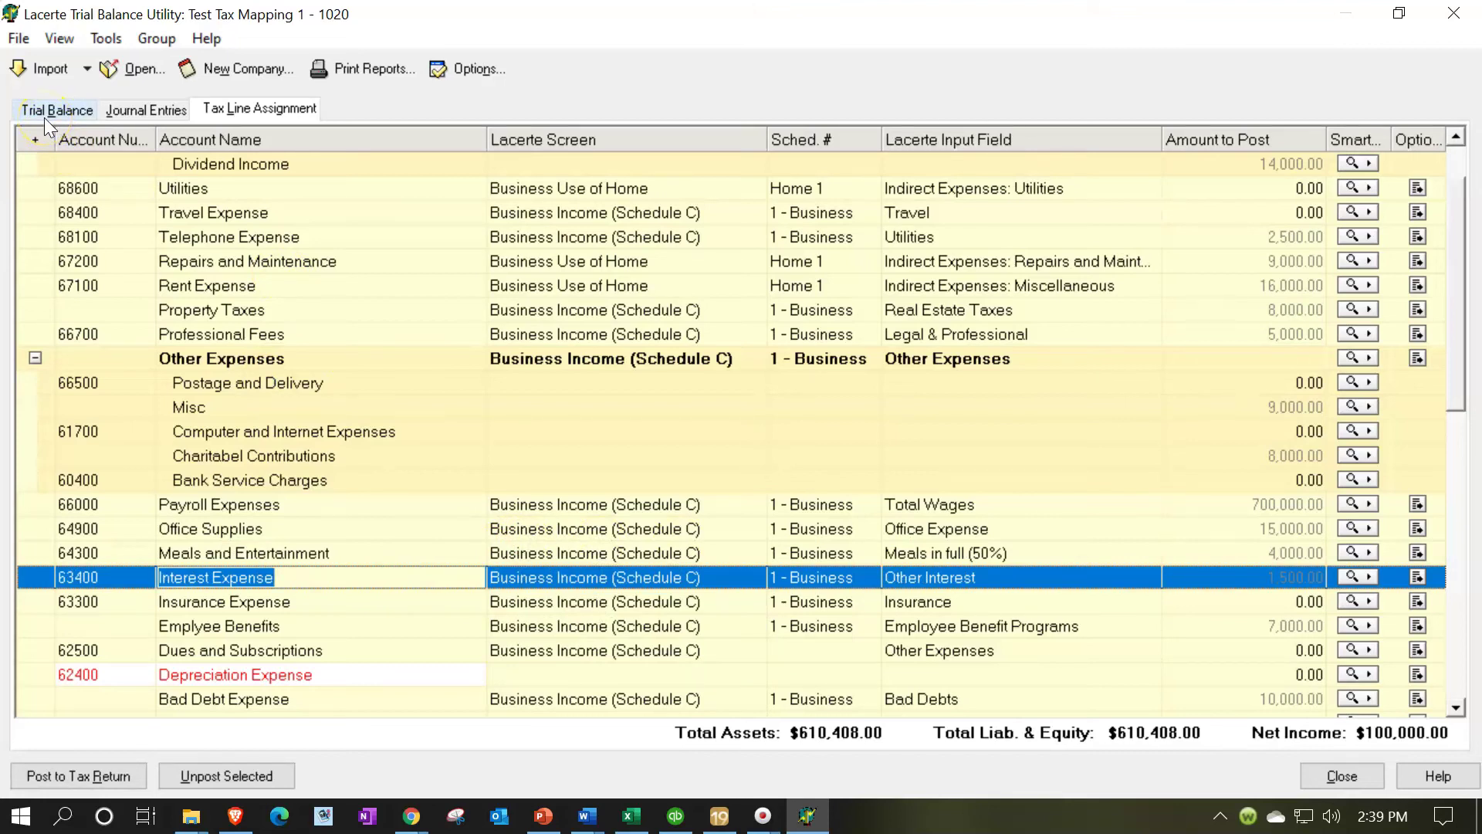
pyautogui.moveTo(1001, 580)
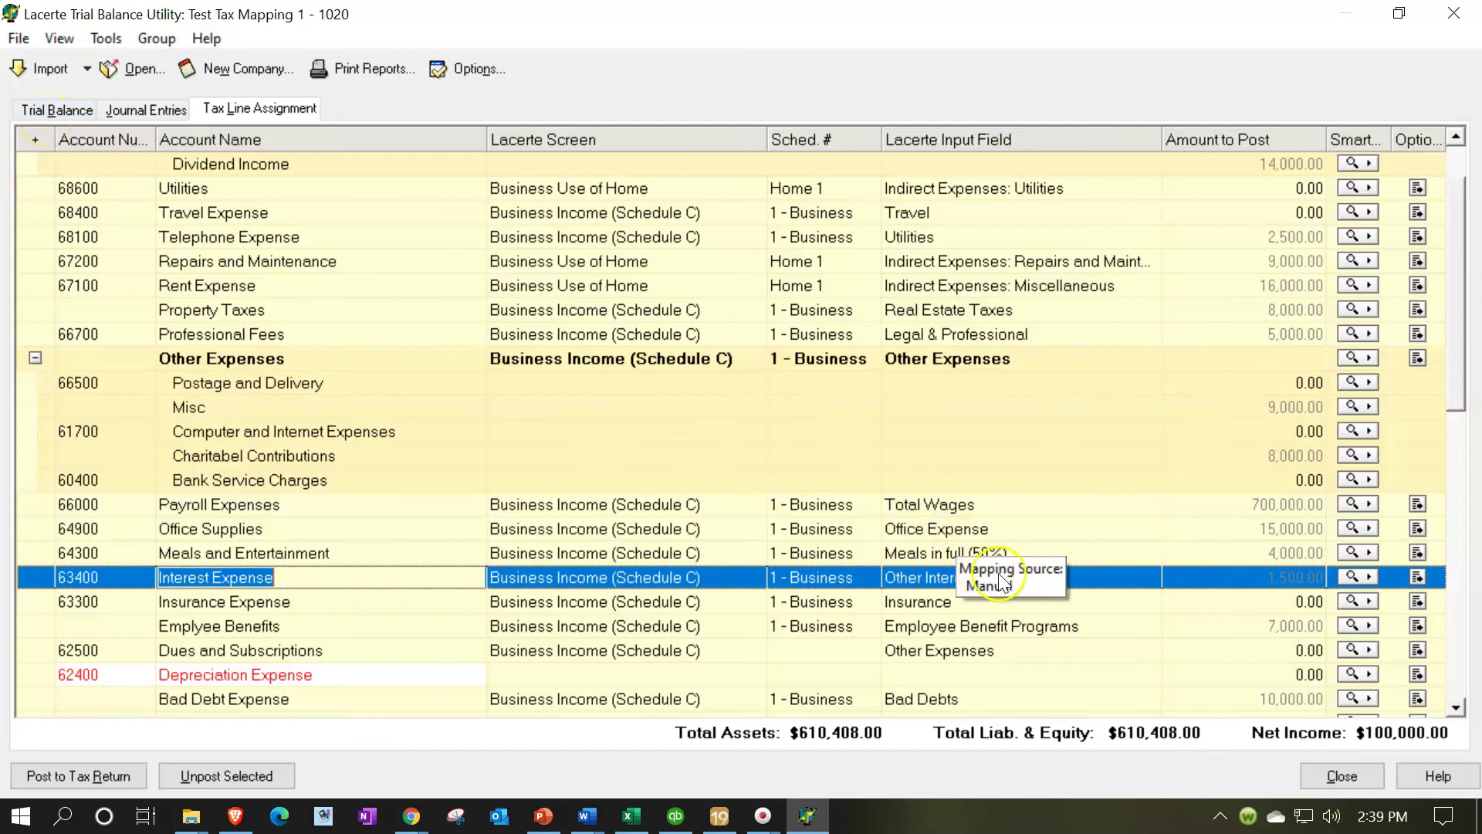
pyautogui.click(1054, 575)
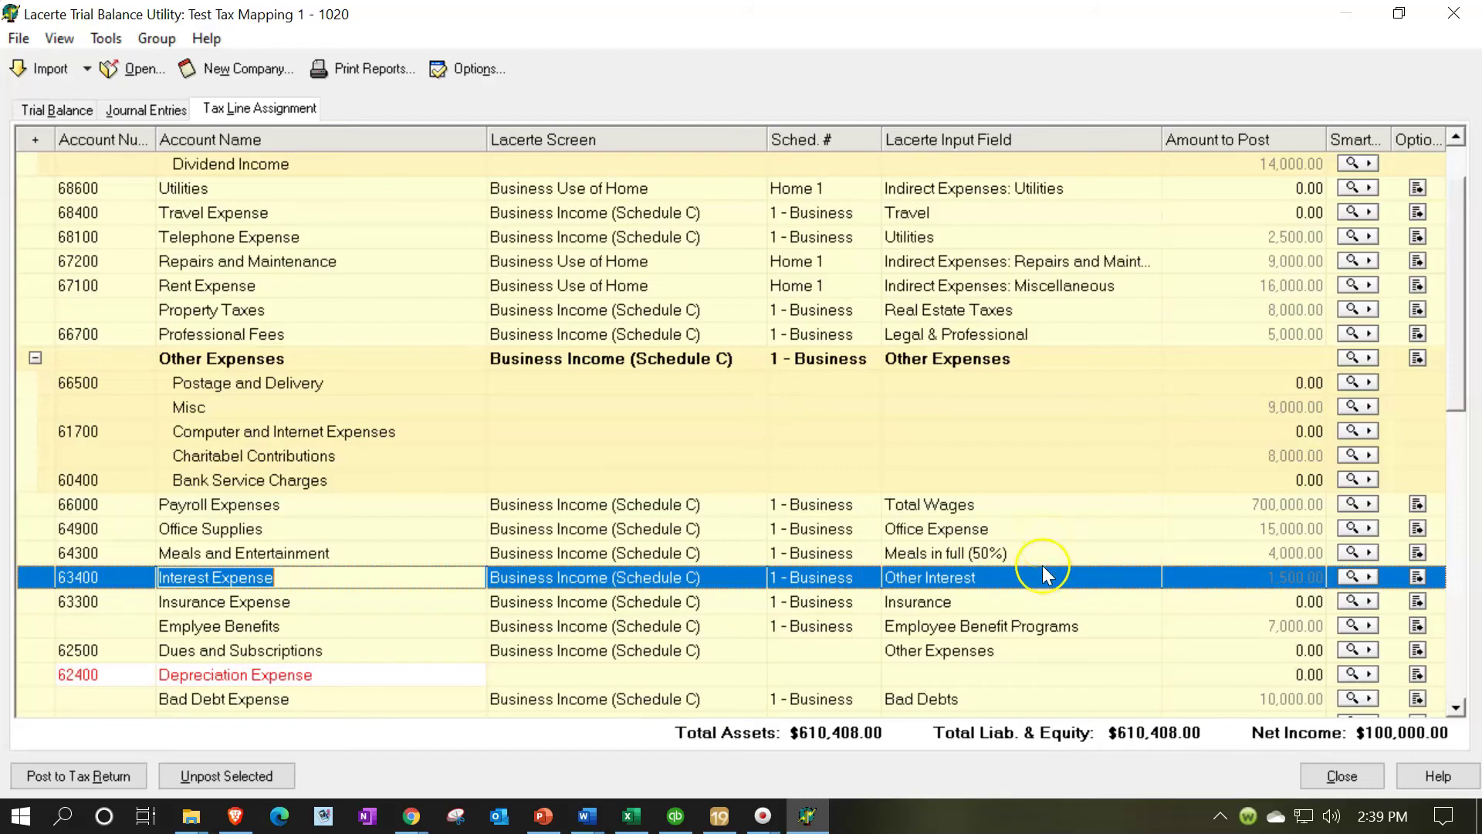
# List the accounts posted to Other expenses via the Charitabel Contributions SmartMap, totalling 17,000.00.
pyautogui.scroll(1, 1044, 575)
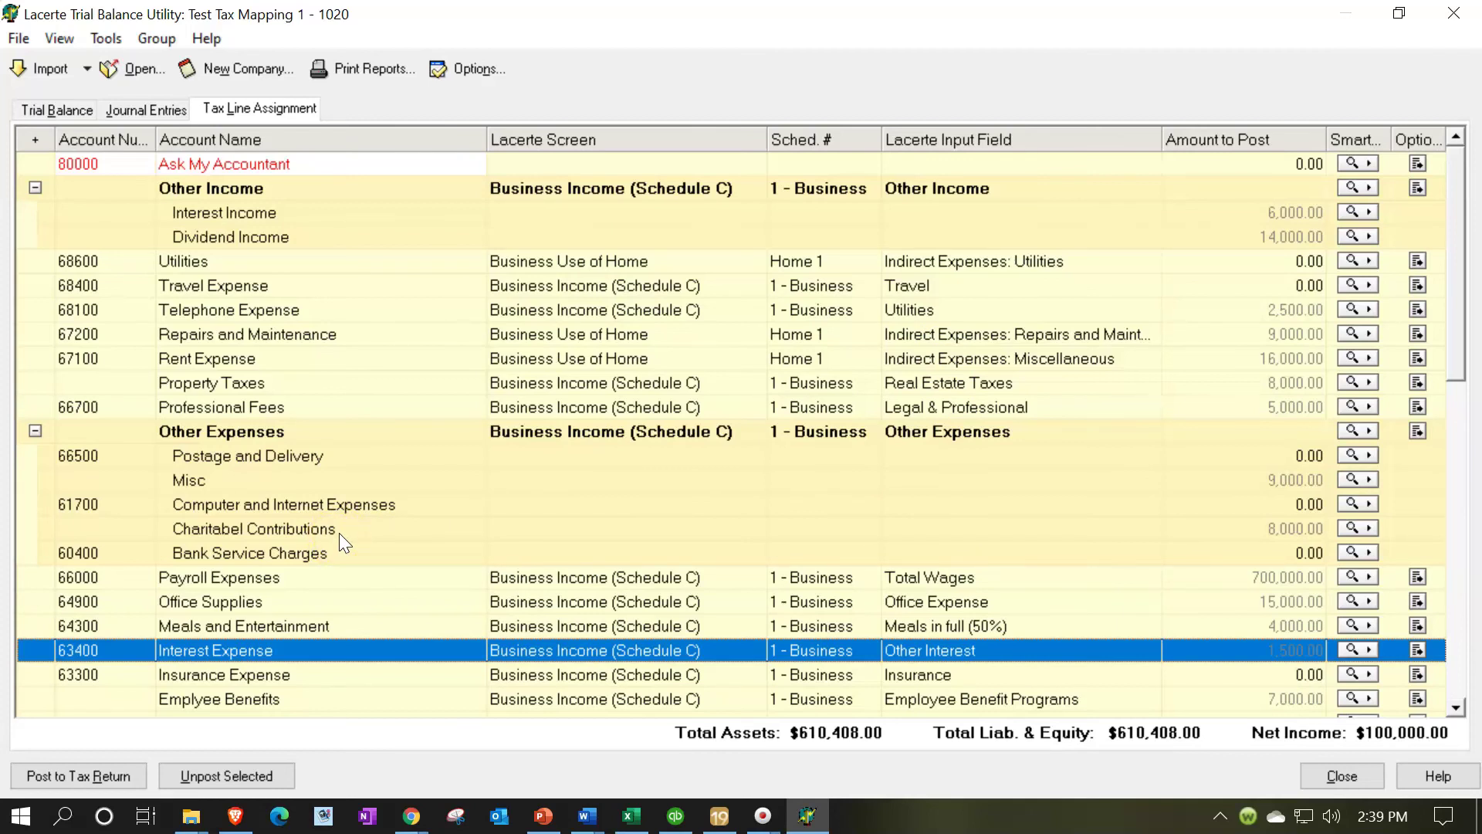
pyautogui.click(1371, 532)
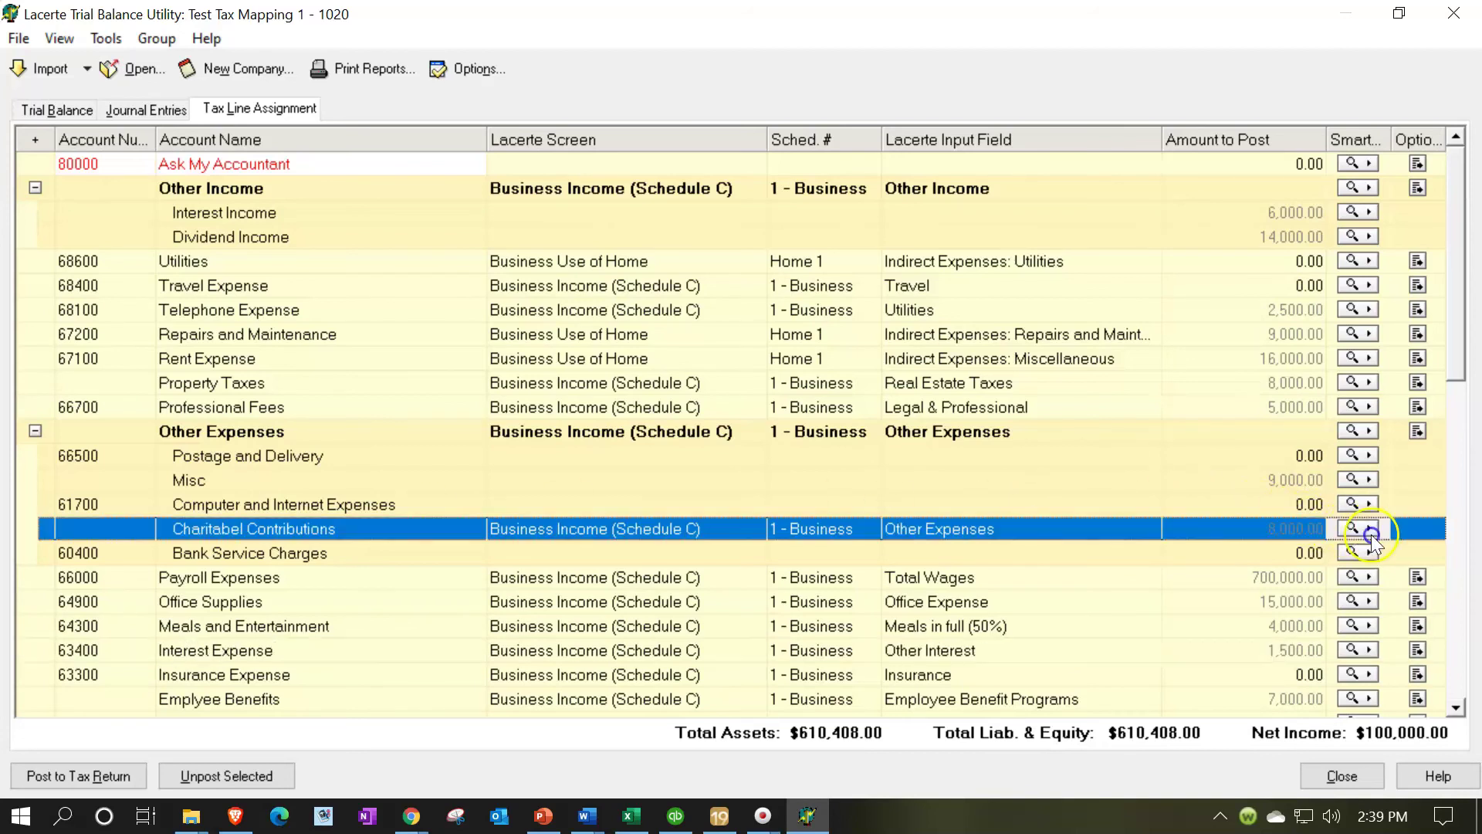
pyautogui.click(948, 399)
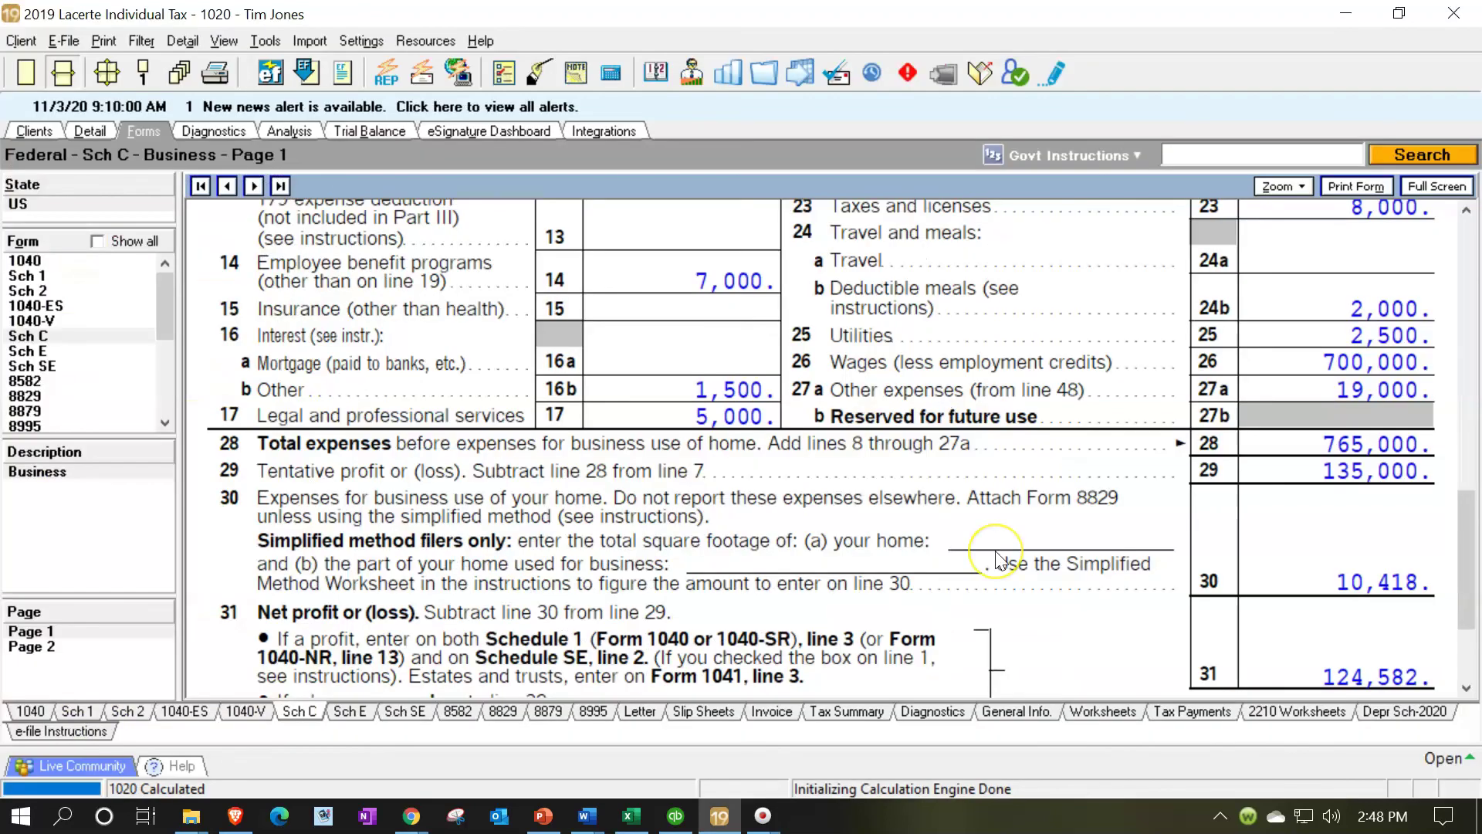
# Review Schedule C page 2 Part V and mark the 9,000 Other Expenses amount.
pyautogui.scroll(3, 998, 558)
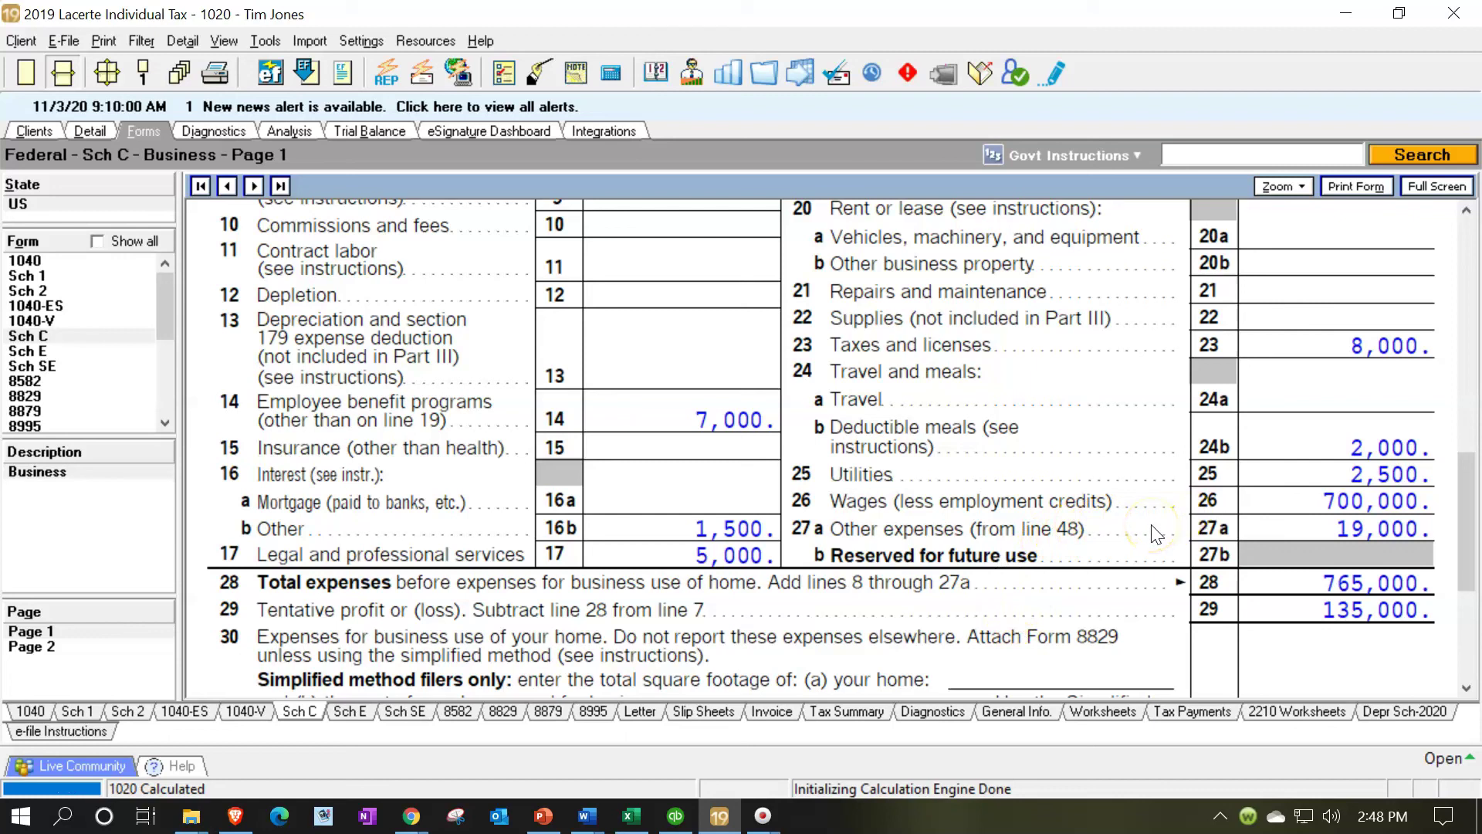
pyautogui.click(37, 649)
pyautogui.scroll(-5, 472, 589)
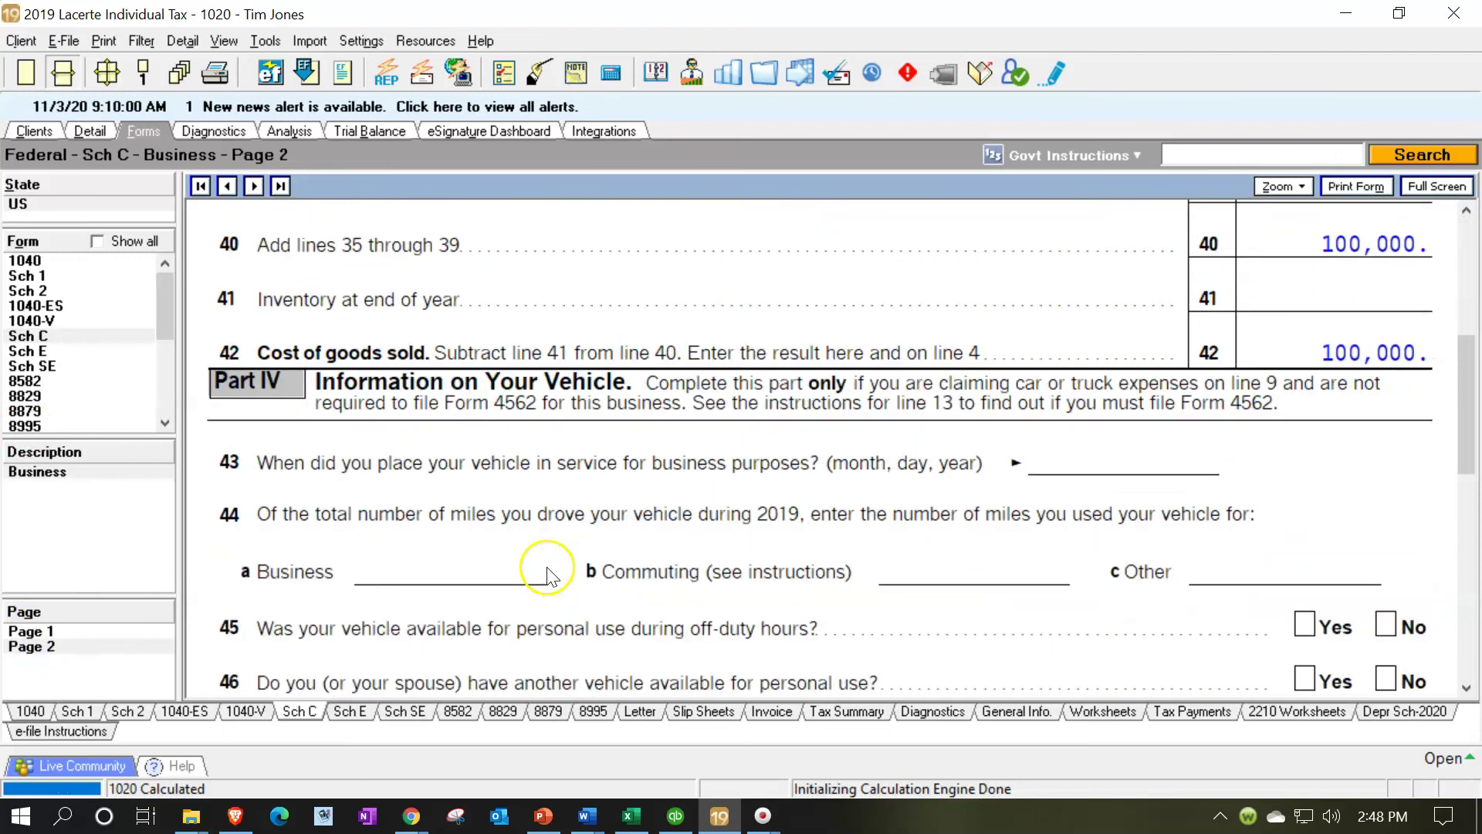
pyautogui.scroll(3, 546, 571)
pyautogui.scroll(-6, 550, 573)
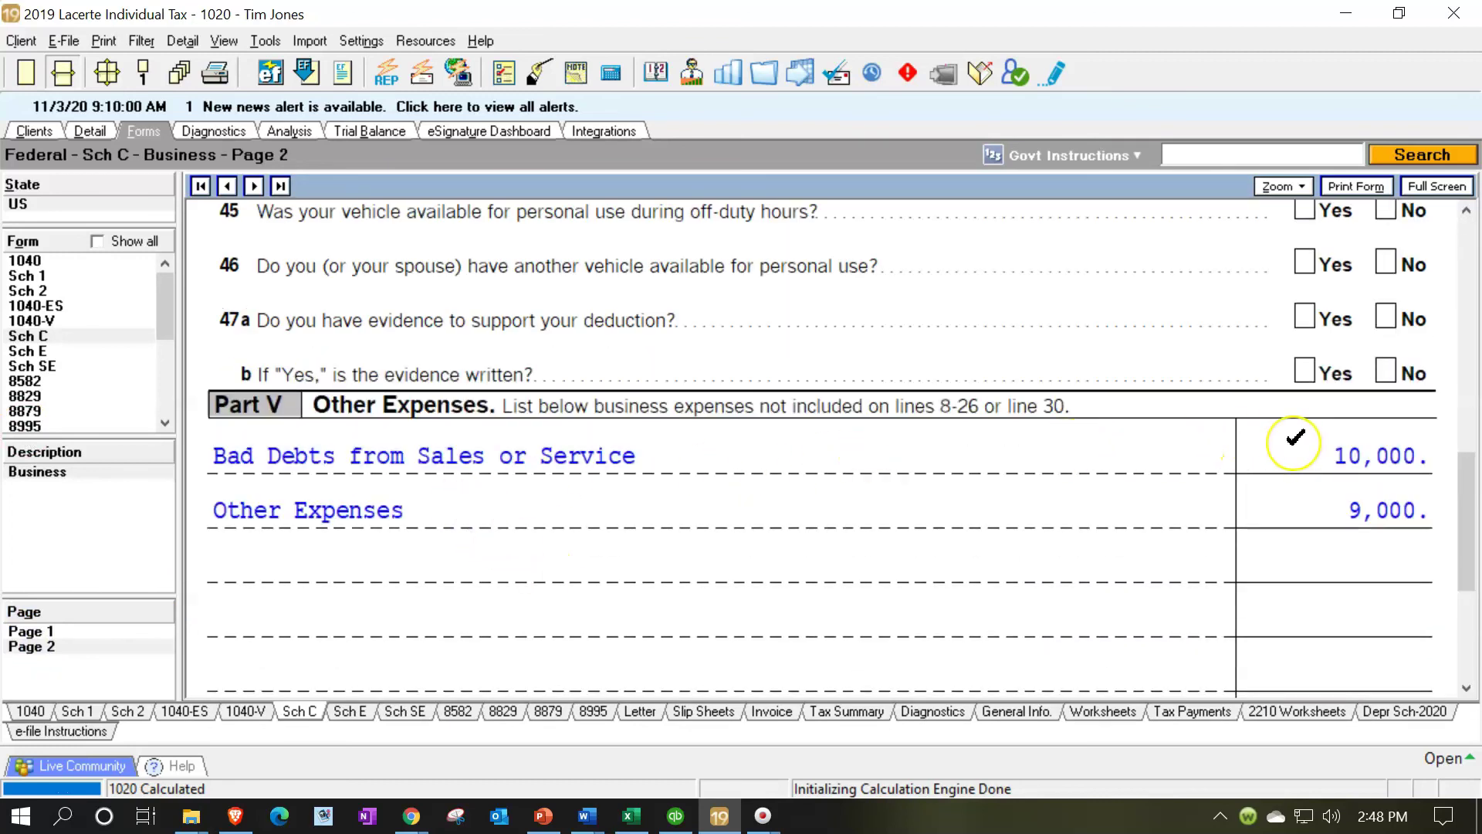
pyautogui.click(1301, 495)
# Mark page 1 line 31 net profit of 124,582, then bring the Excel reconciliation forward.
pyautogui.click(63, 633)
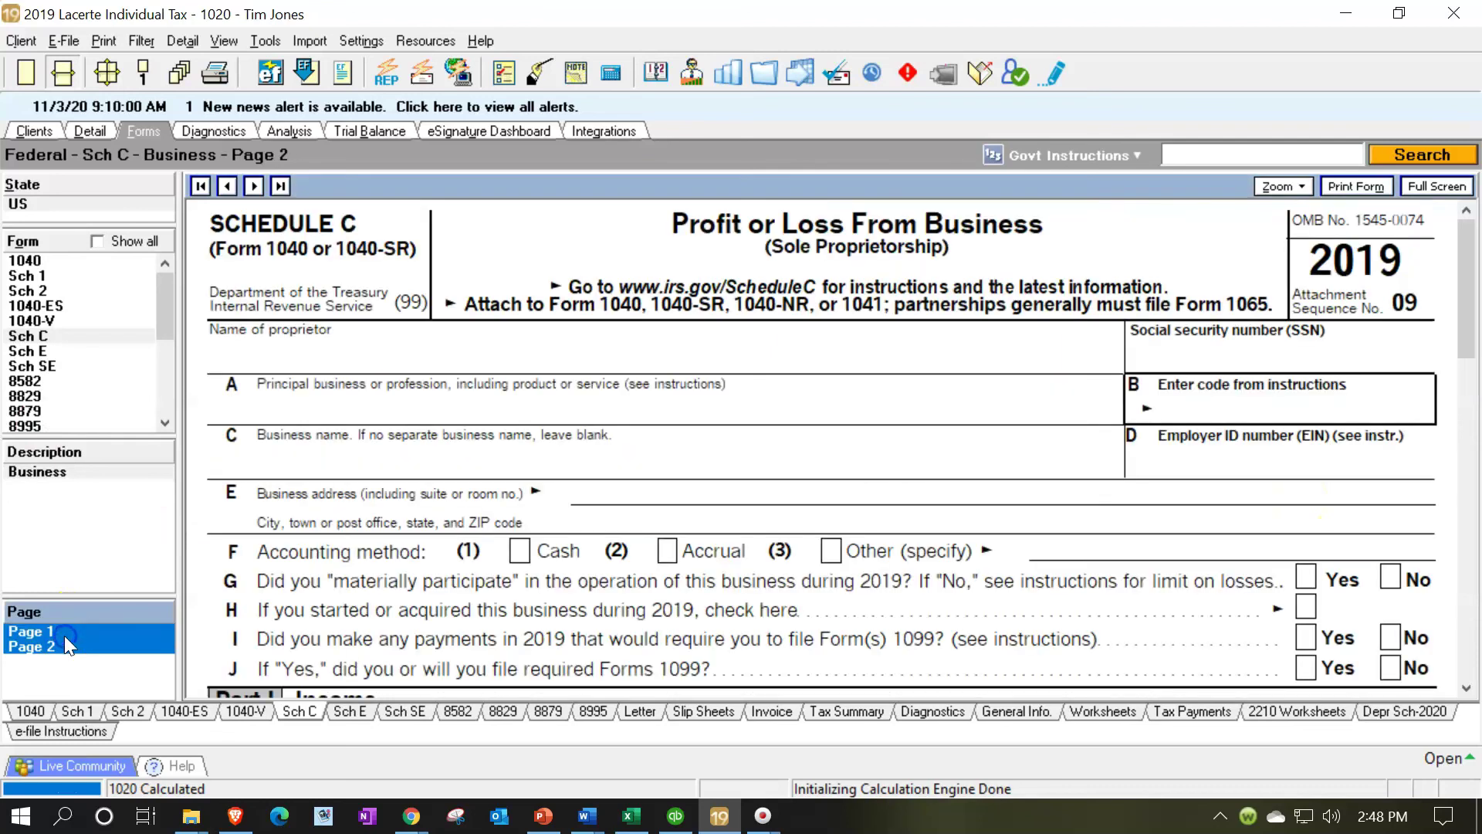
pyautogui.scroll(-10, 664, 549)
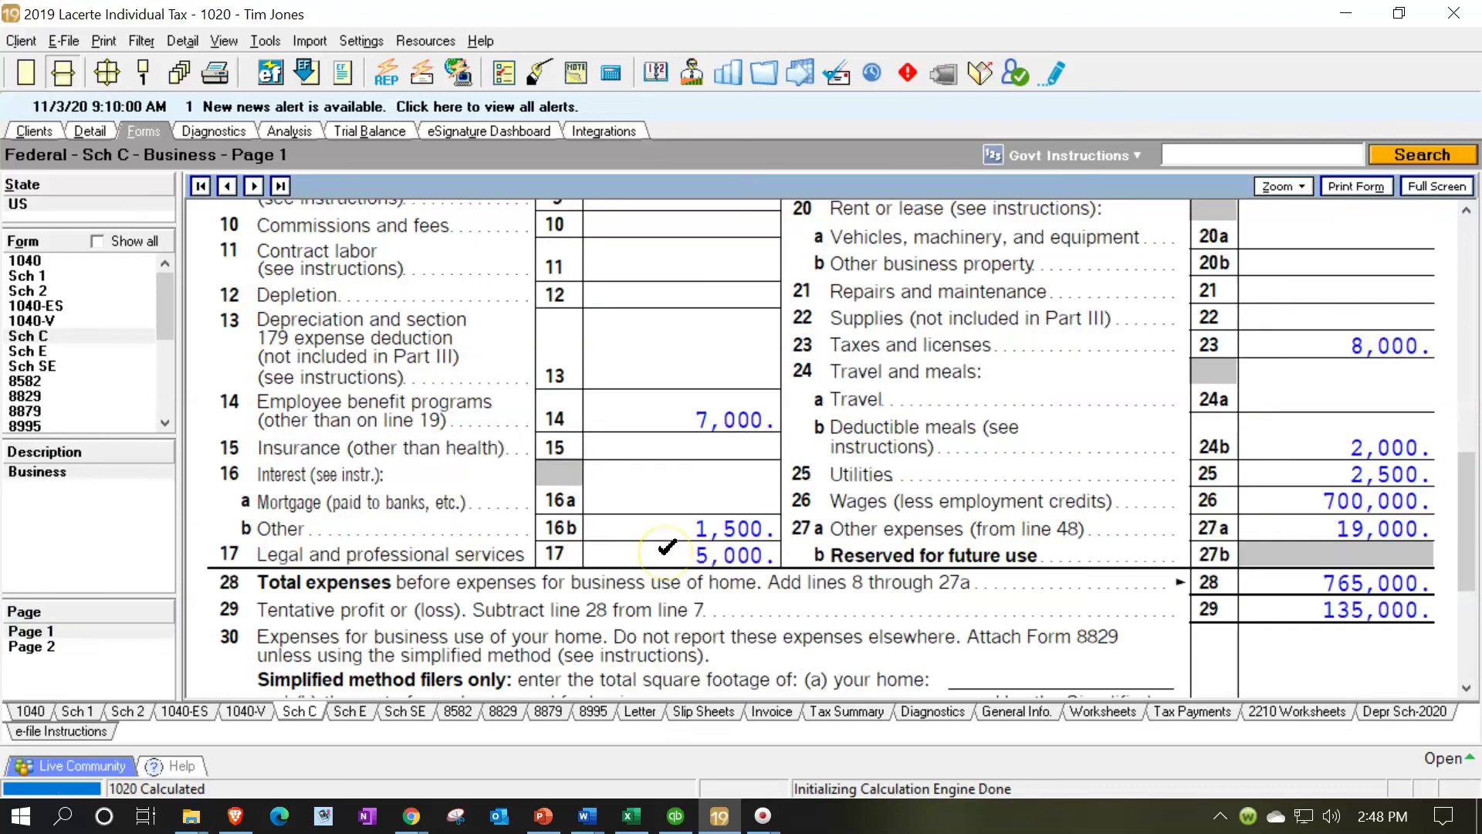
pyautogui.scroll(-3, 1212, 602)
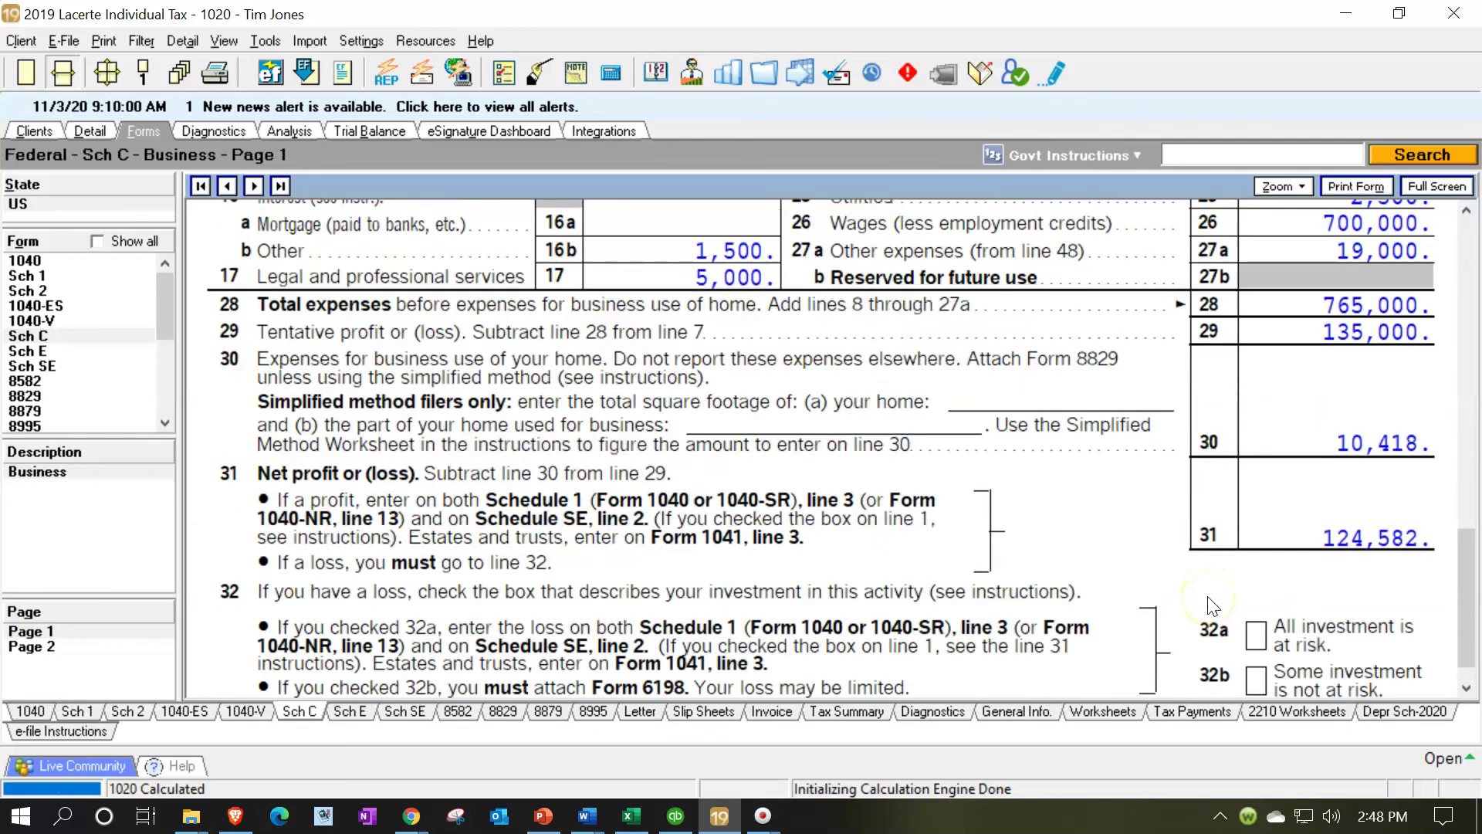
pyautogui.click(1296, 538)
pyautogui.click(628, 819)
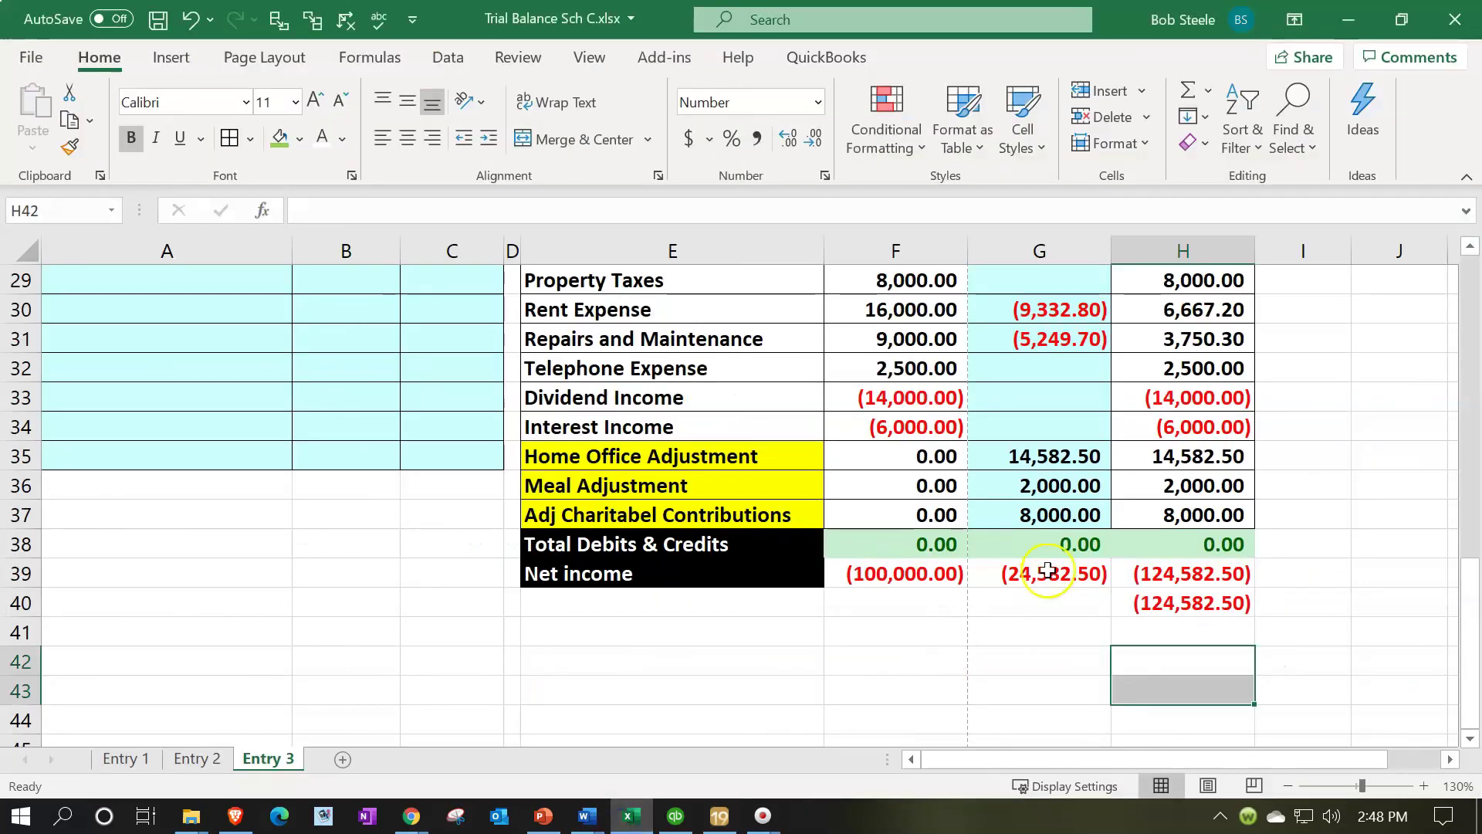
# Check H39's (124,582.50) net income and sum the G35:G37 adjustments, then return to Lacerte.
pyautogui.click(1077, 547)
pyautogui.click(1191, 571)
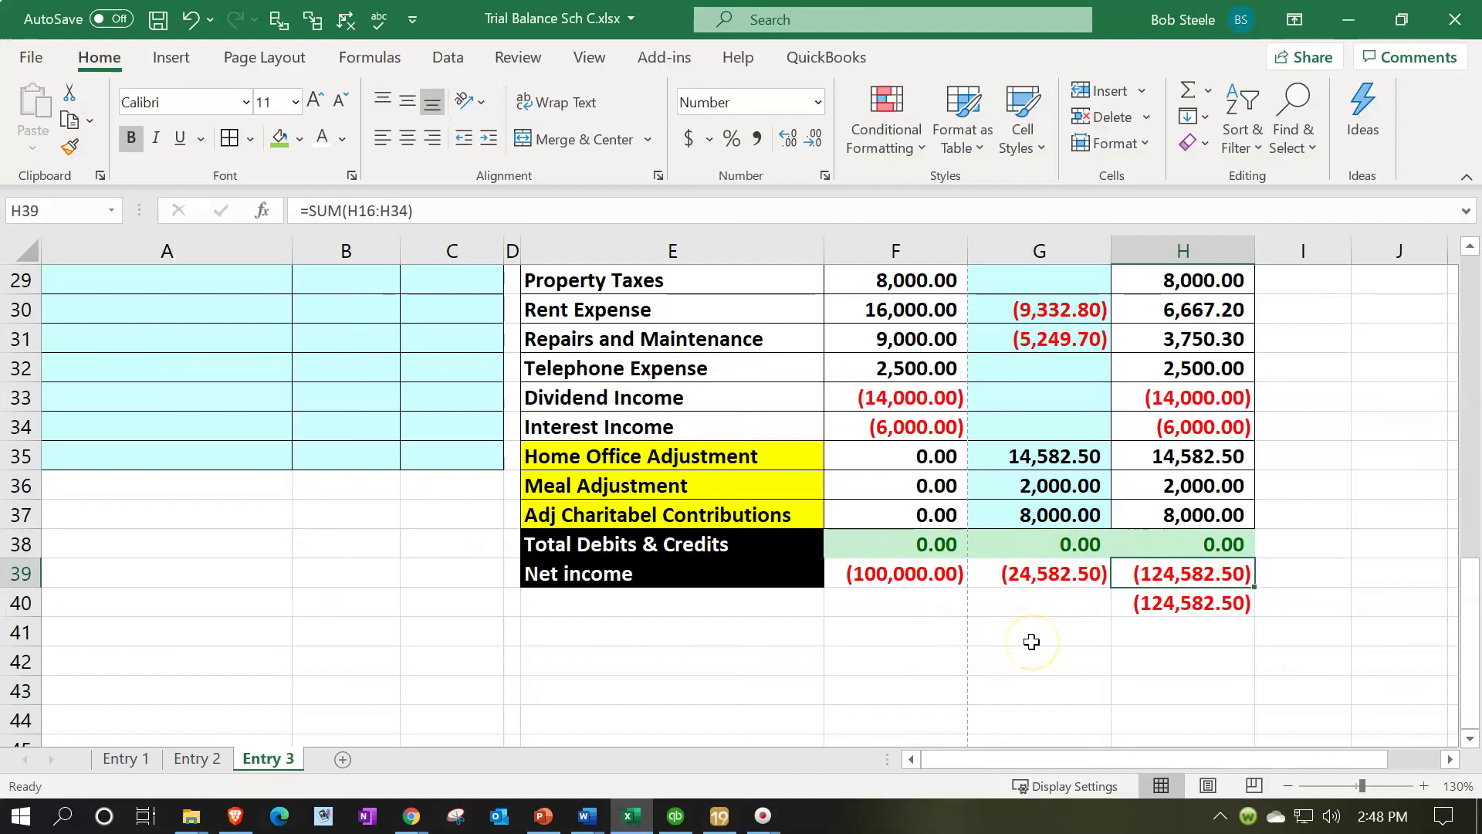
pyautogui.moveTo(1050, 460); pyautogui.dragTo(1050, 511)
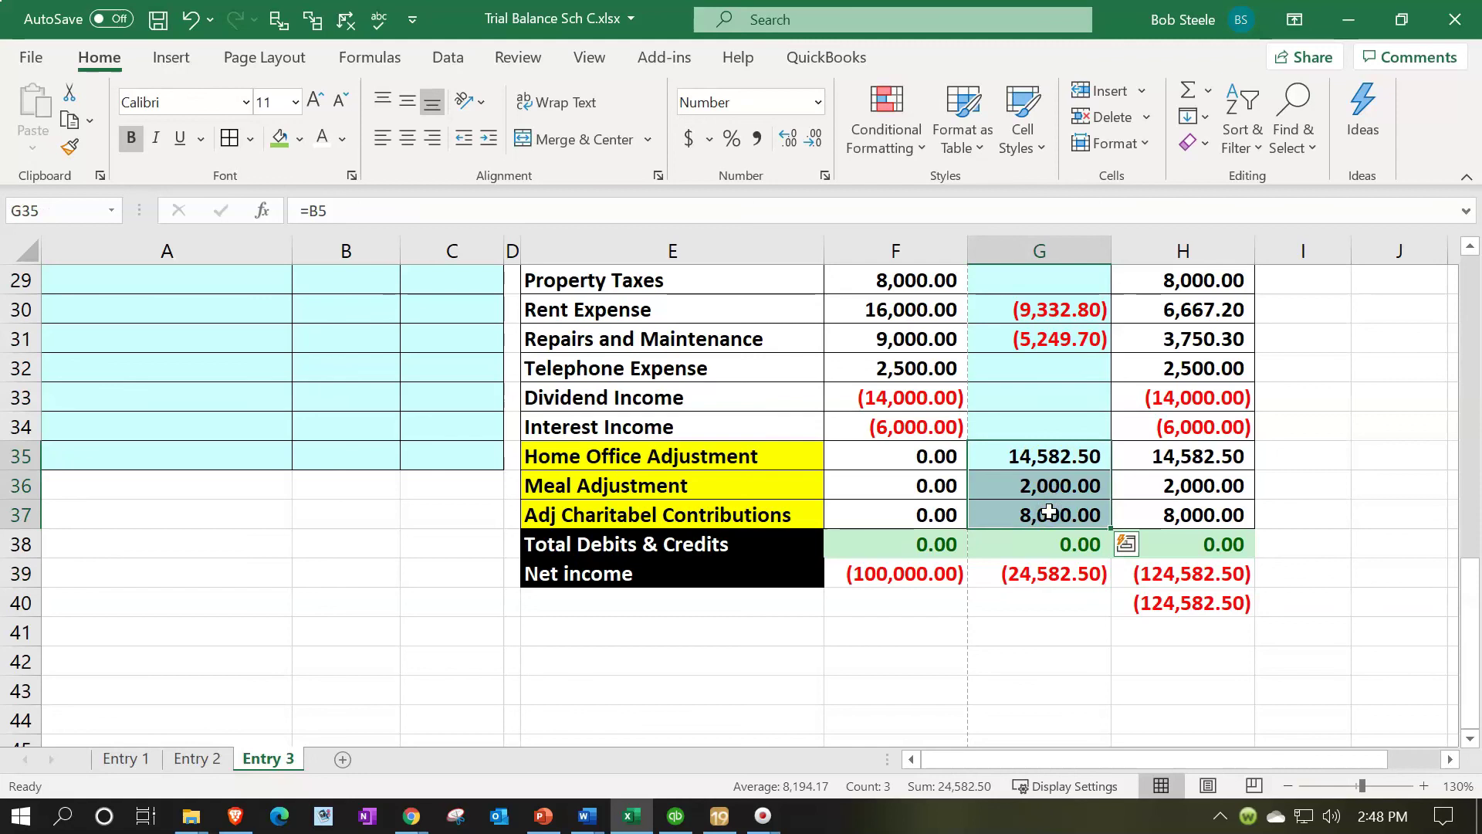
pyautogui.click(996, 643)
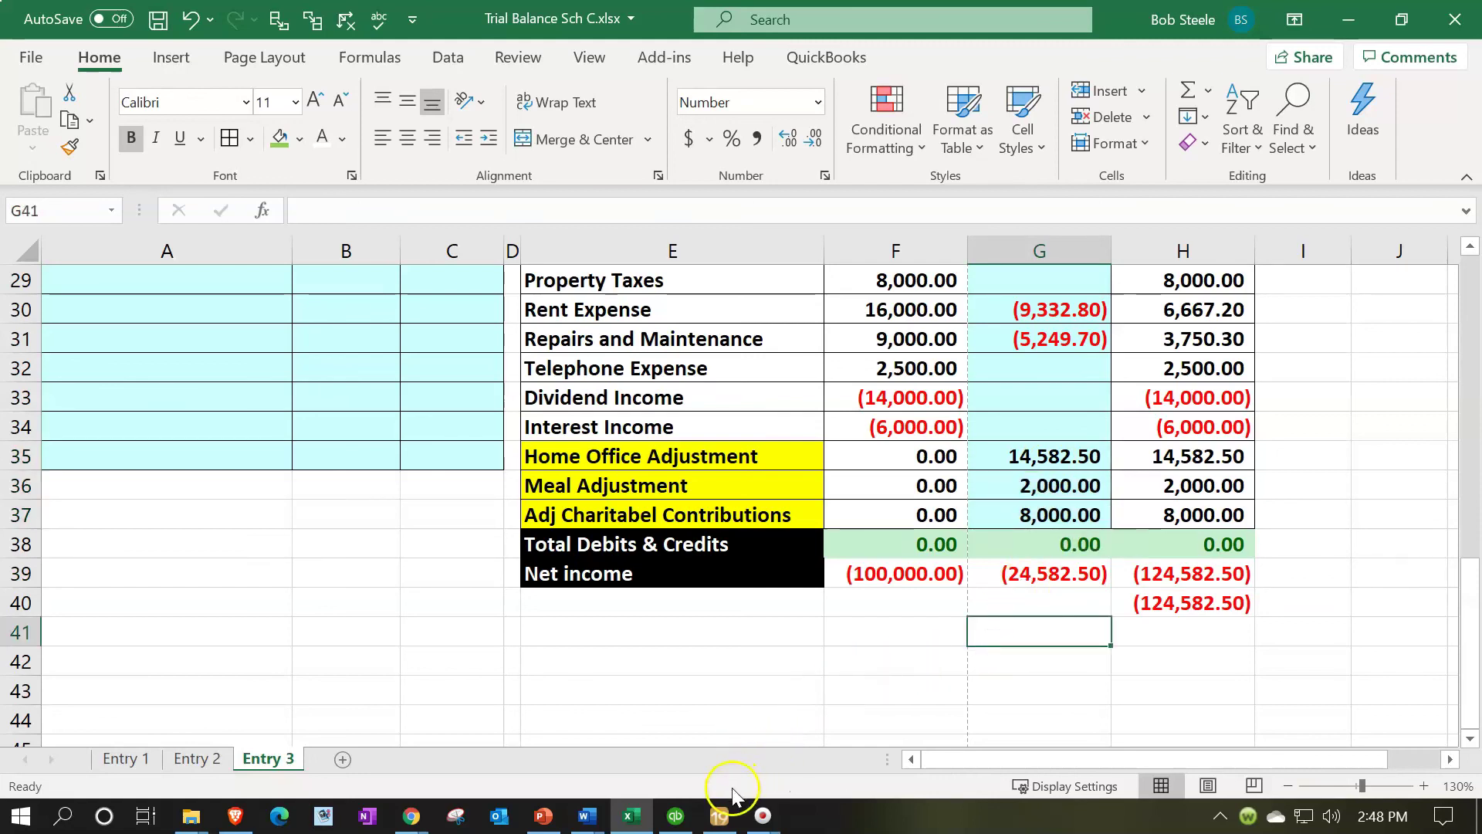
pyautogui.click(719, 816)
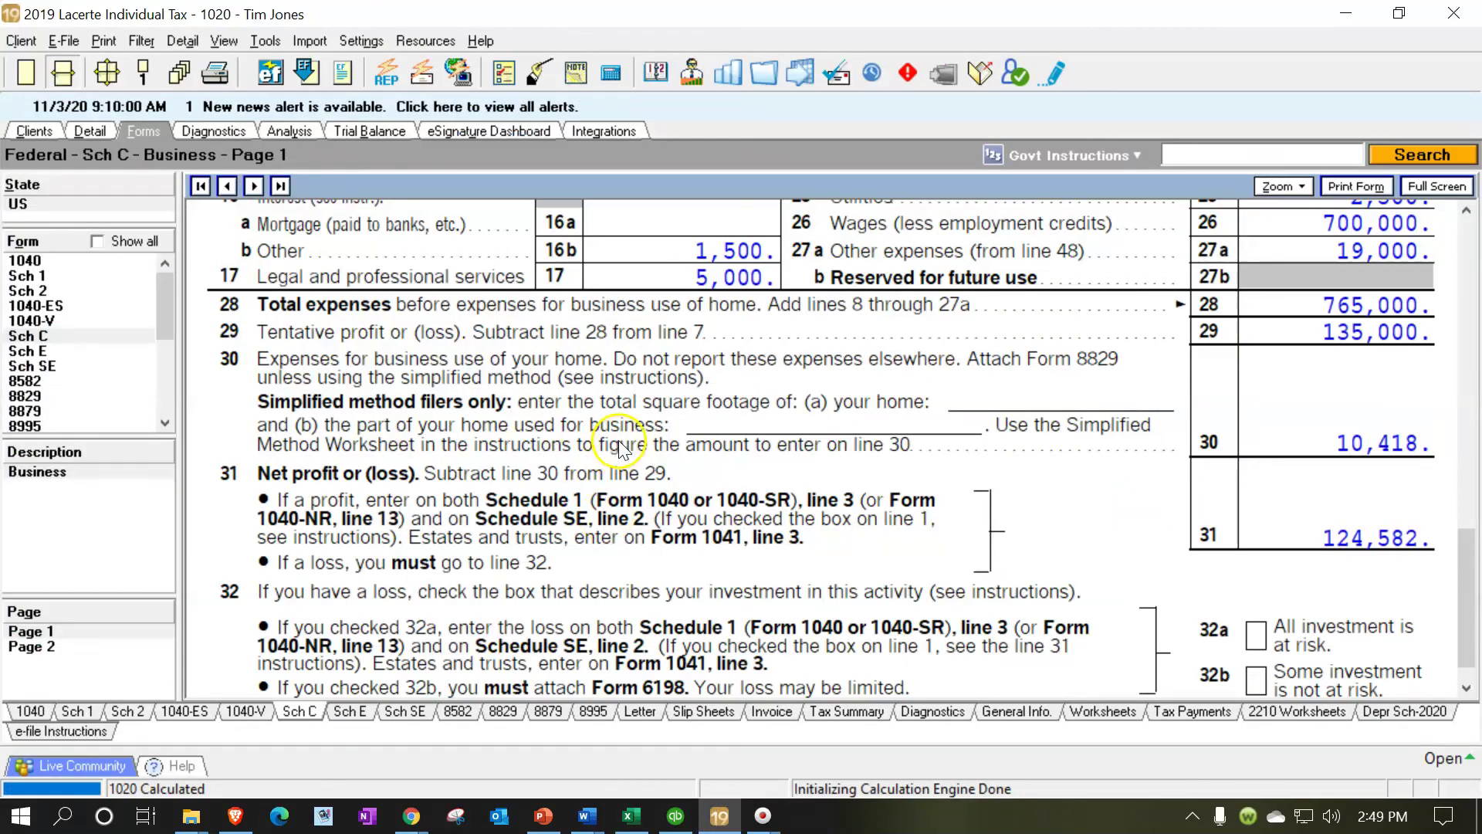